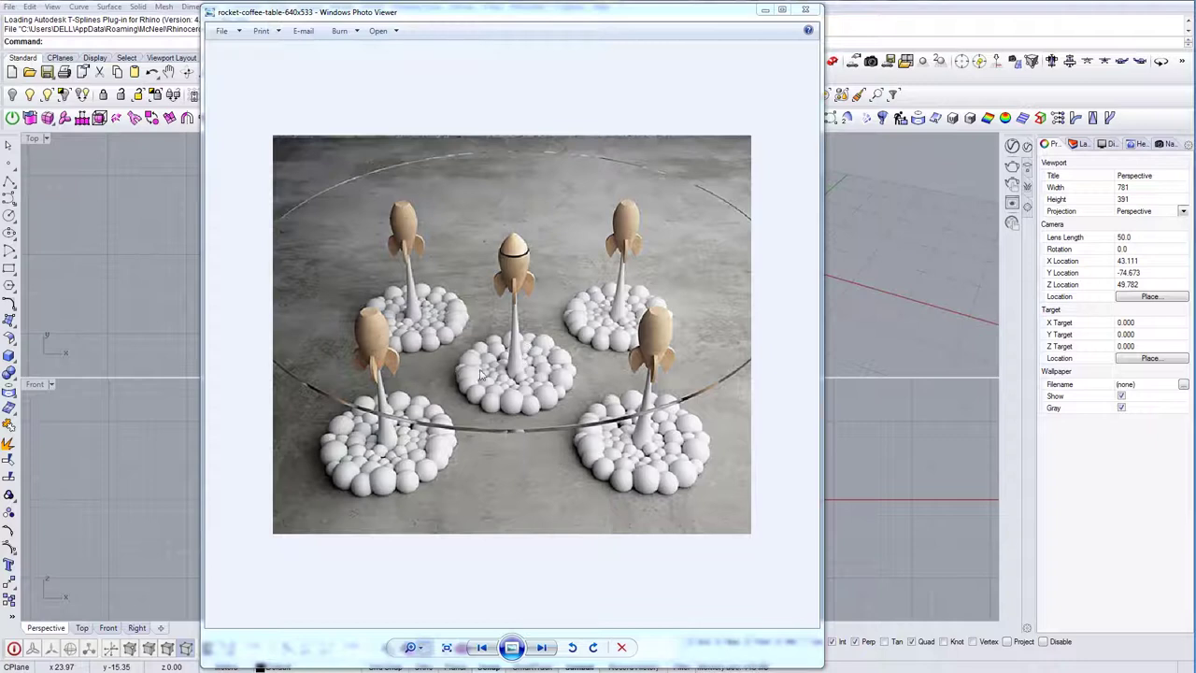
Step: Look through the reference photos of the rocket coffee table from its different viewpoints
left_click(541, 359)
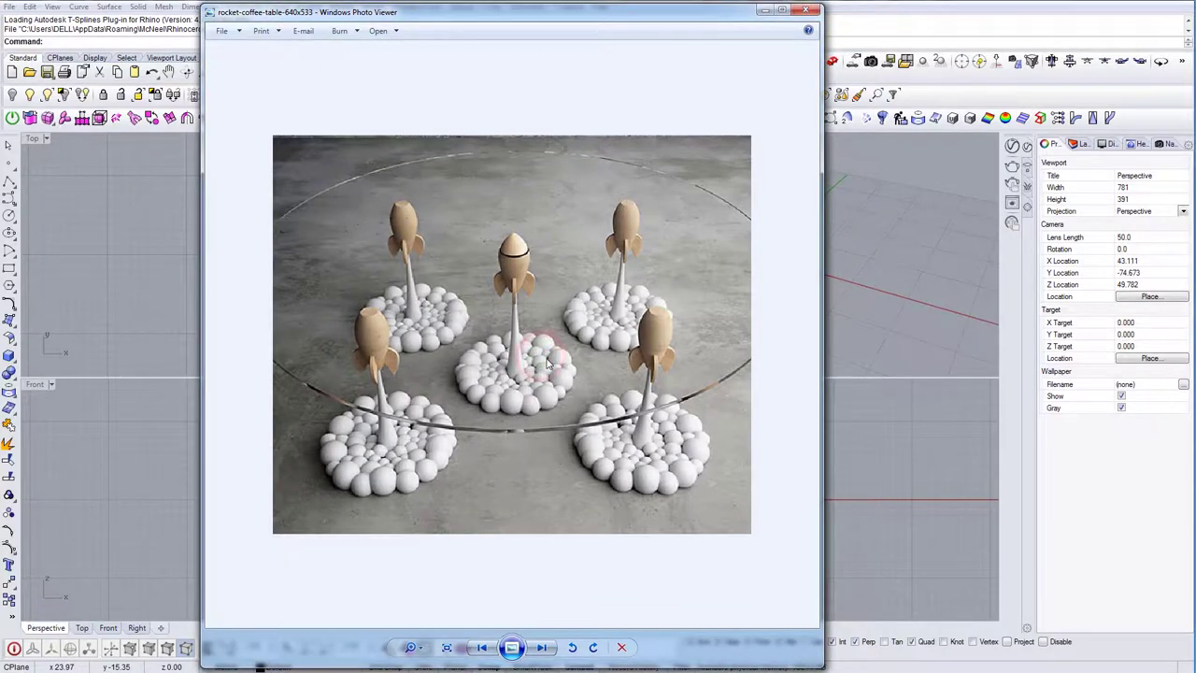
key("Right")
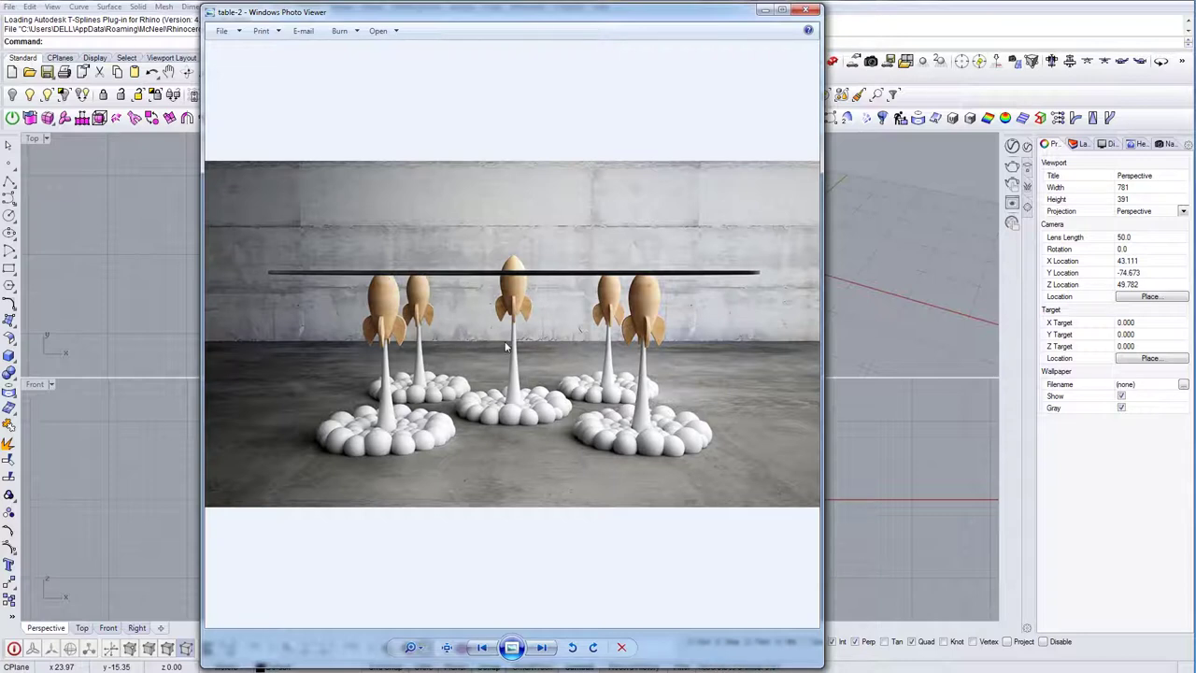
key("Right")
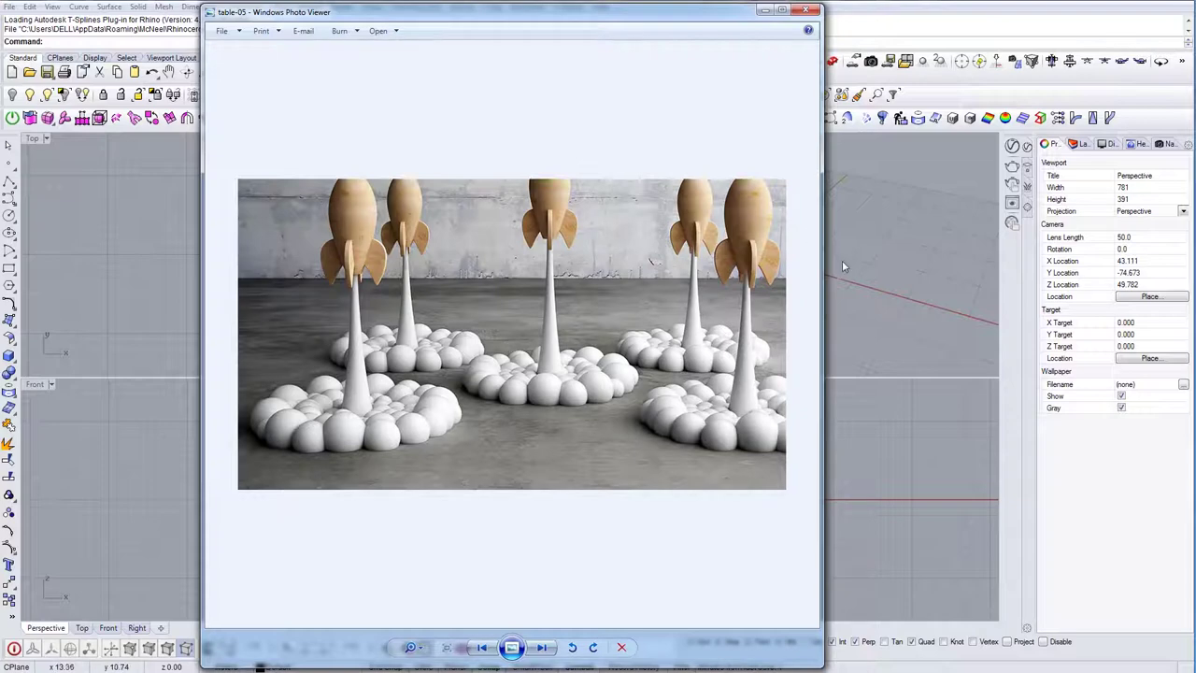
left_click(762, 11)
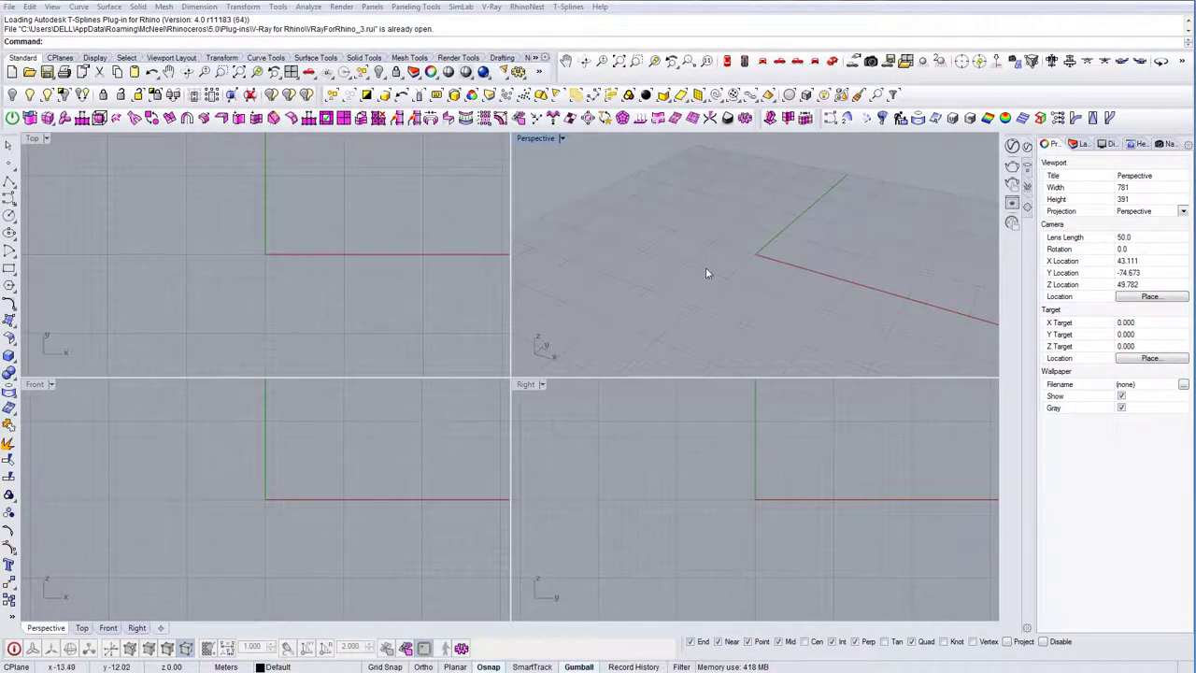
Step: Draw a circle with a radius of 35 m near the origin in the maximized Top view
right_click_drag(282, 228, 263, 232)
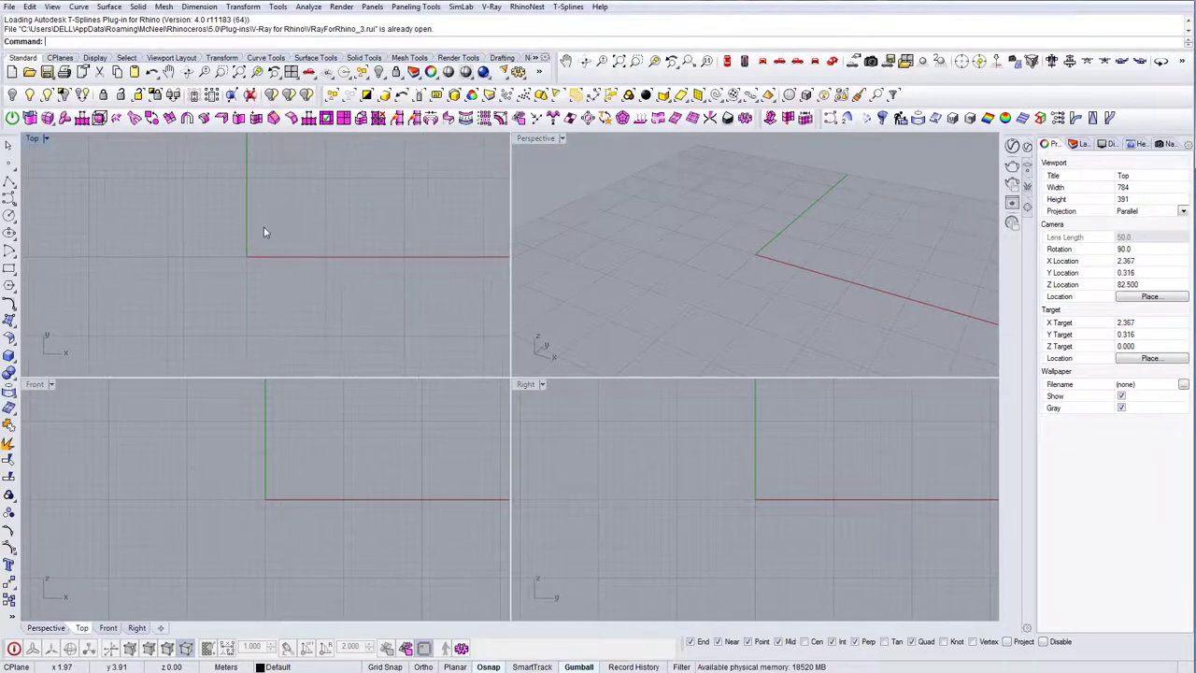
double_click(35, 141)
right_click_drag(394, 285, 442, 338)
scroll(442, 338, "down", 8)
right_click_drag(514, 336, 496, 338)
type("Circle")
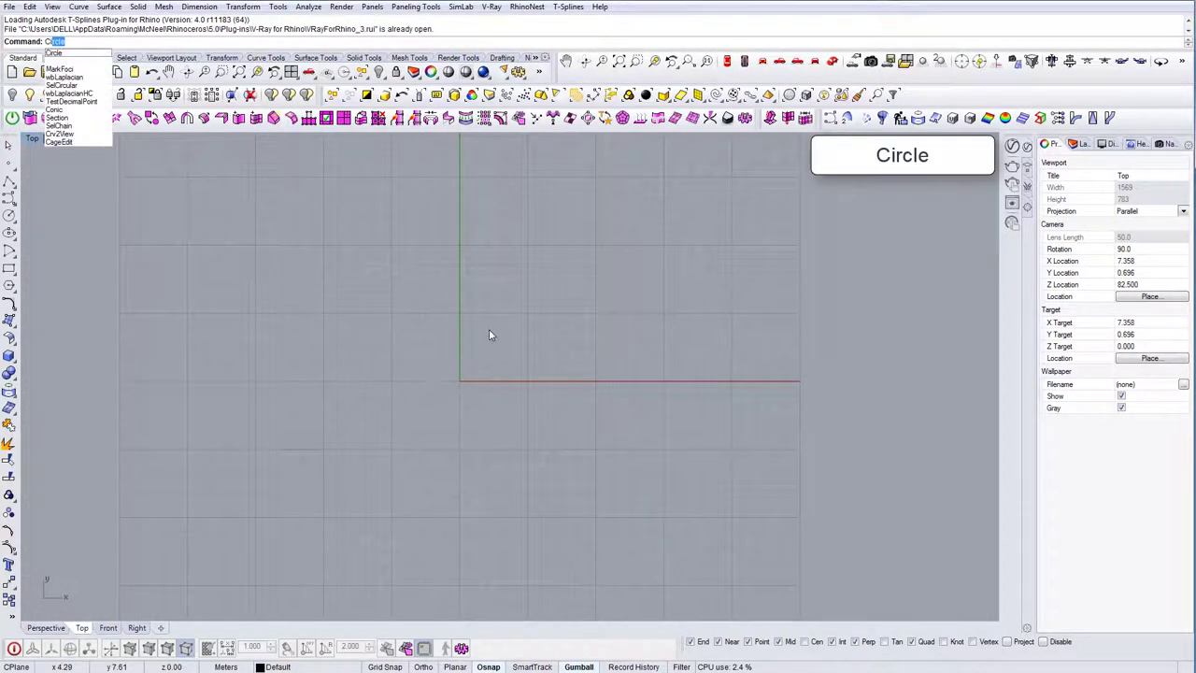
key("Return")
left_click(499, 328)
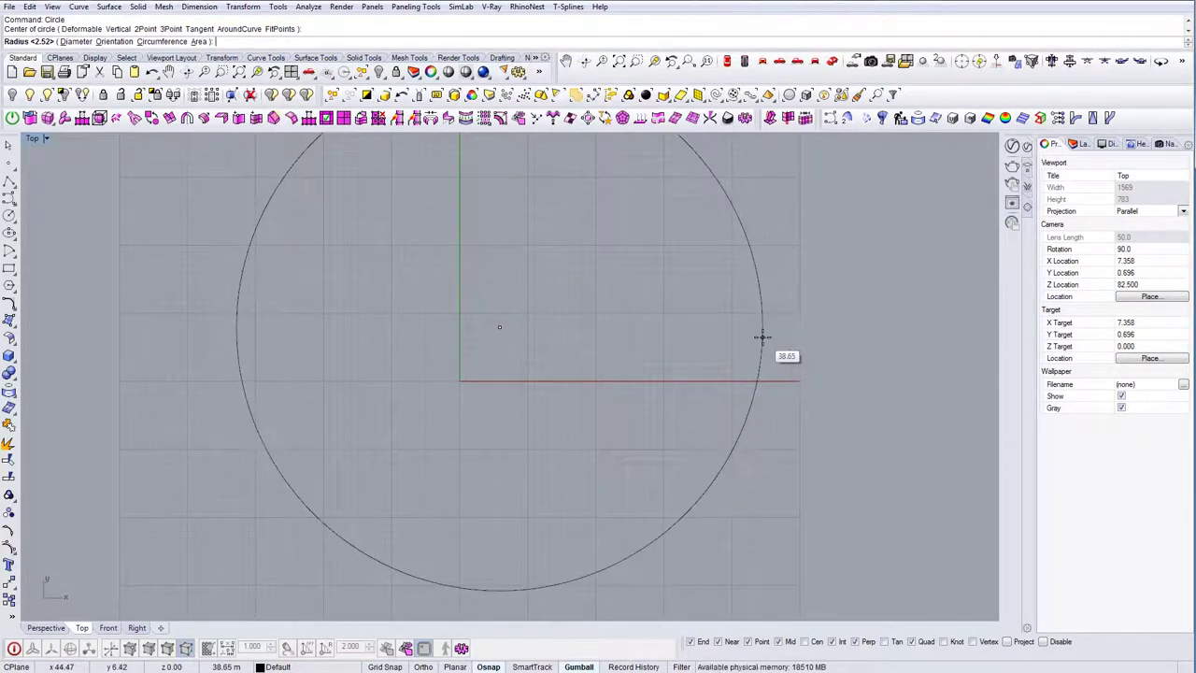
type("5")
key("Return")
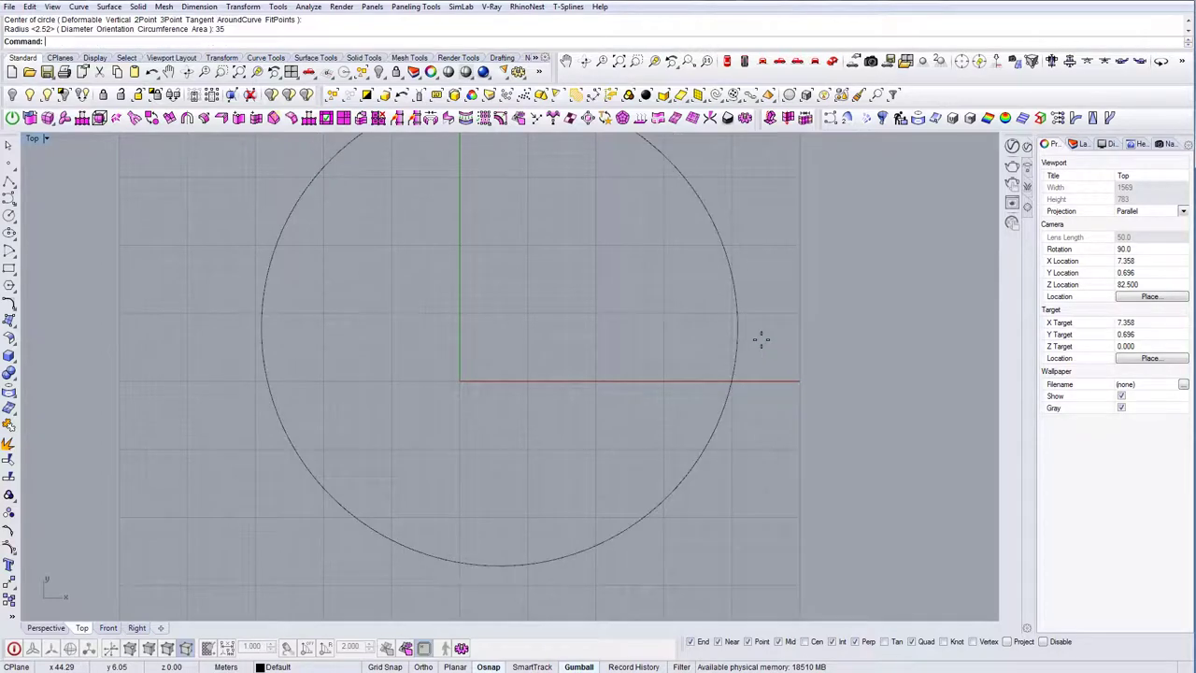
scroll(707, 321, "down", 6)
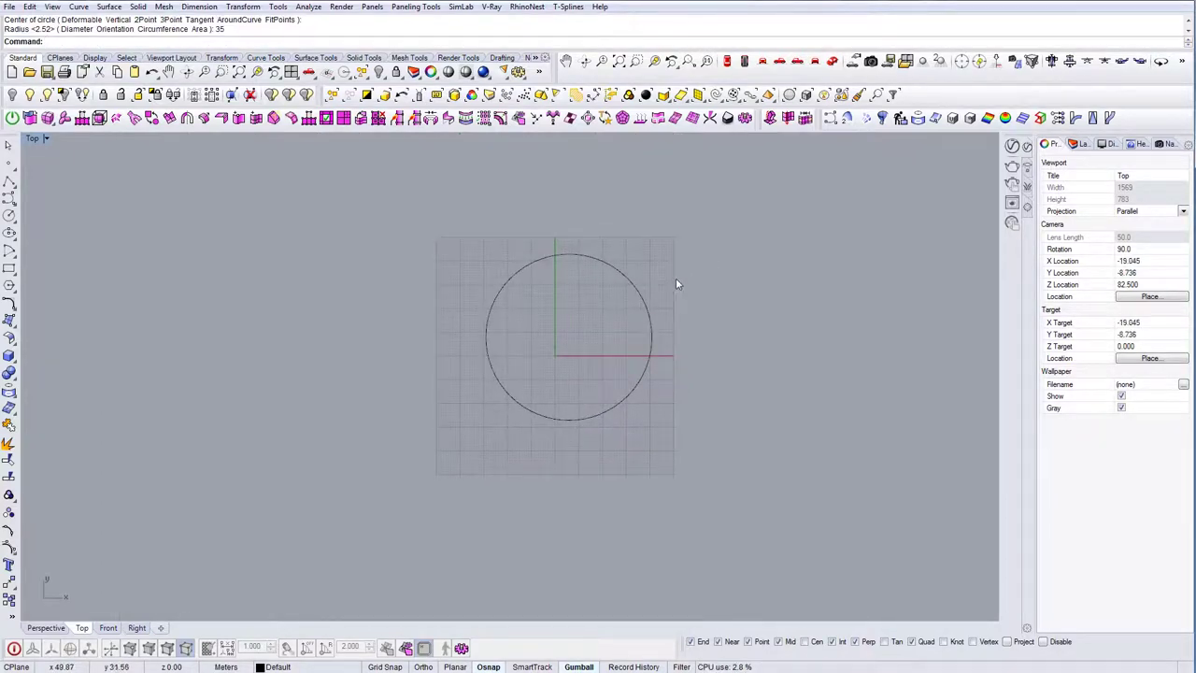
Step: Move the circle along the X axis until it lies clear of the construction grid, and deselect it
left_click_drag(673, 276, 643, 307)
right_click_drag(651, 321, 567, 313)
left_click_drag(529, 332, 740, 333)
right_click_drag(781, 314, 682, 314)
key("Escape")
scroll(595, 336, "up", 3)
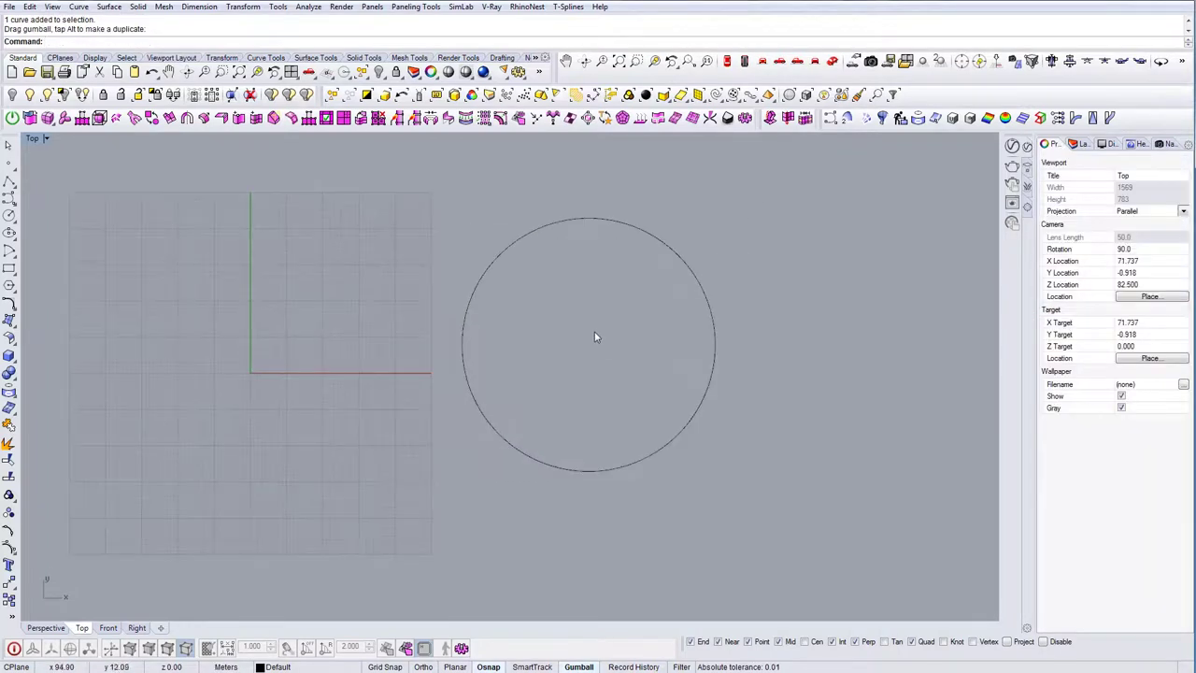
right_click_drag(595, 337, 622, 333)
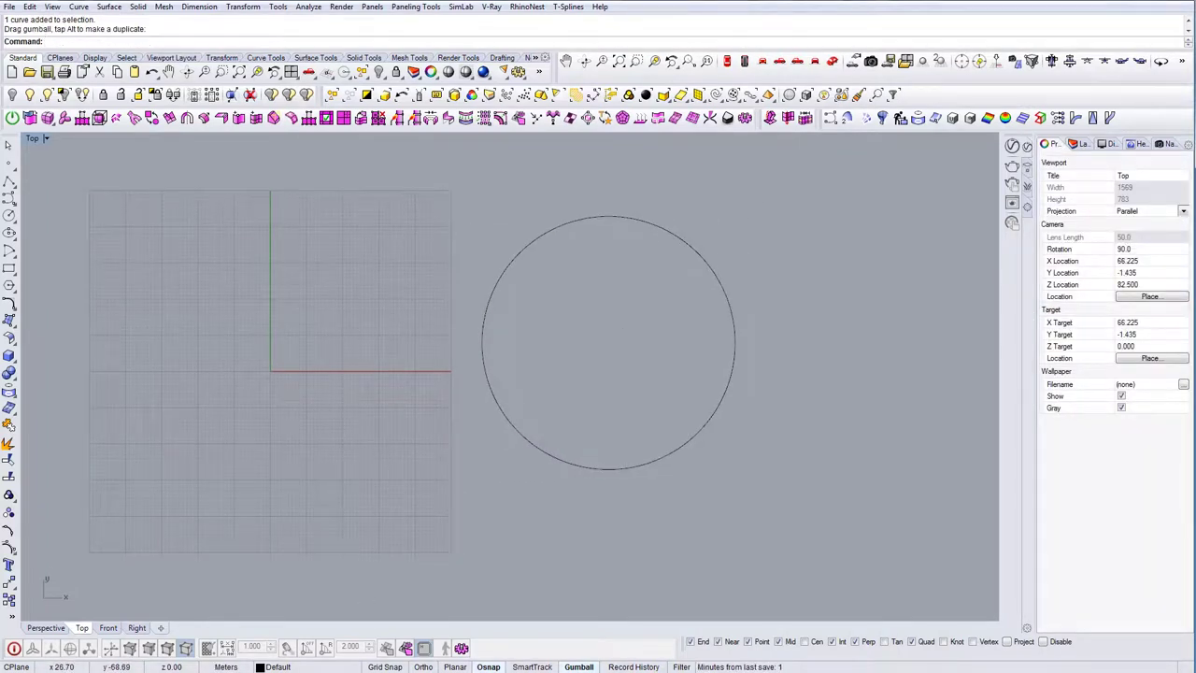
Step: Go back through the reference photos to check how the five rockets are arranged under the round top
left_click(445, 671)
left_click(482, 647)
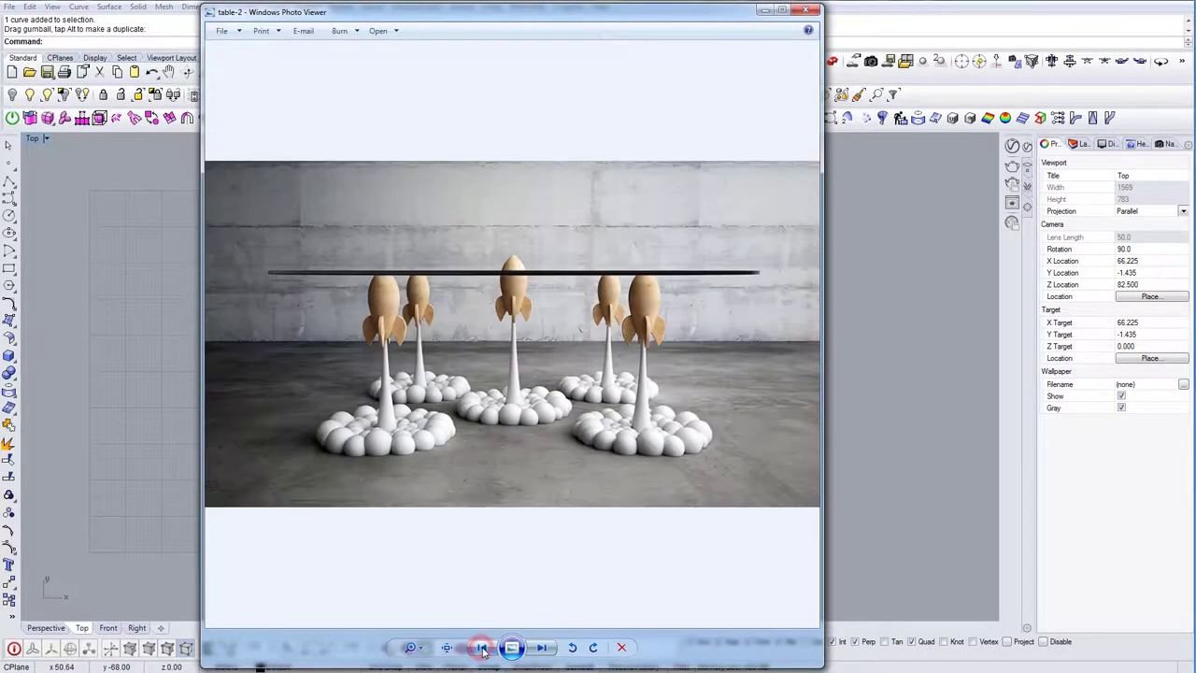
left_click(482, 647)
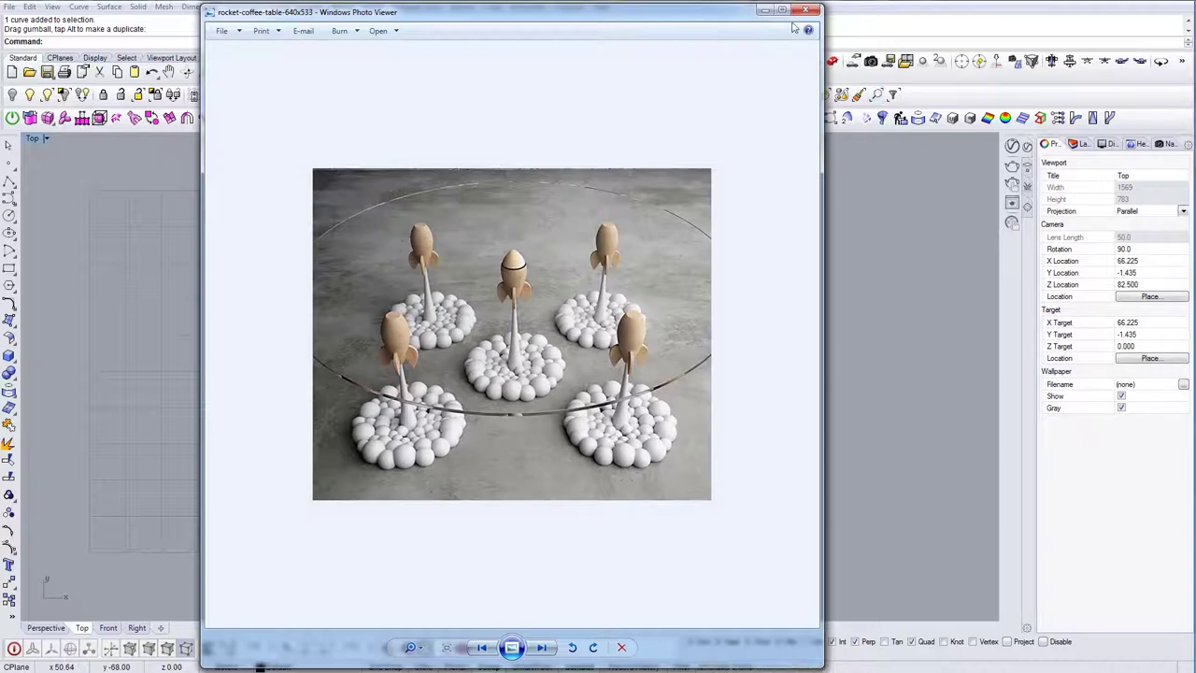
left_click(764, 10)
Step: Enable the Center snap and place a point object at the center of the circle
right_click_drag(593, 323, 590, 321)
type("ine")
key("Return")
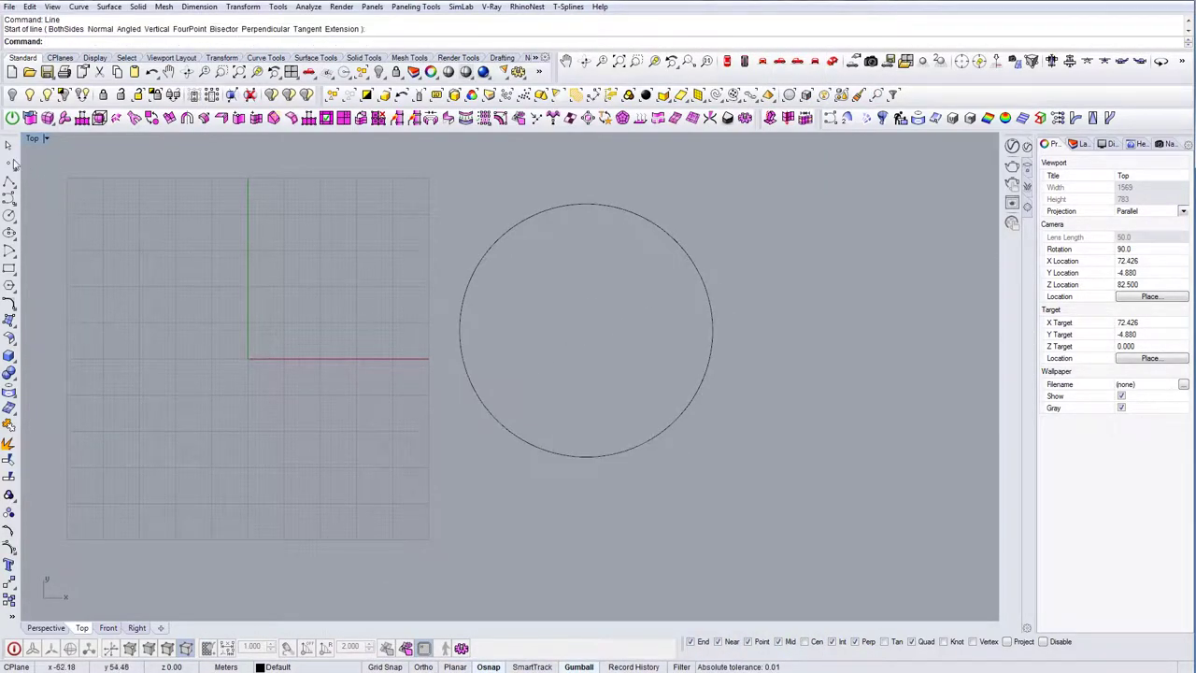
left_click(8, 161)
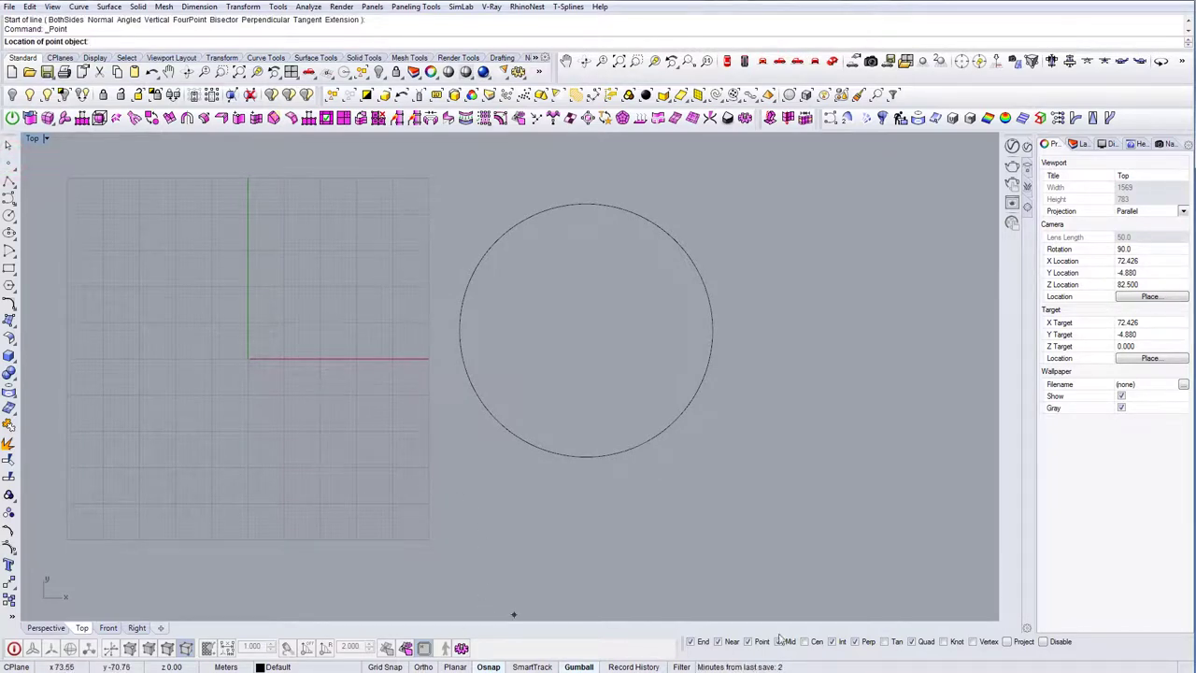
left_click(806, 642)
left_click(682, 405)
right_click_drag(658, 349, 646, 397)
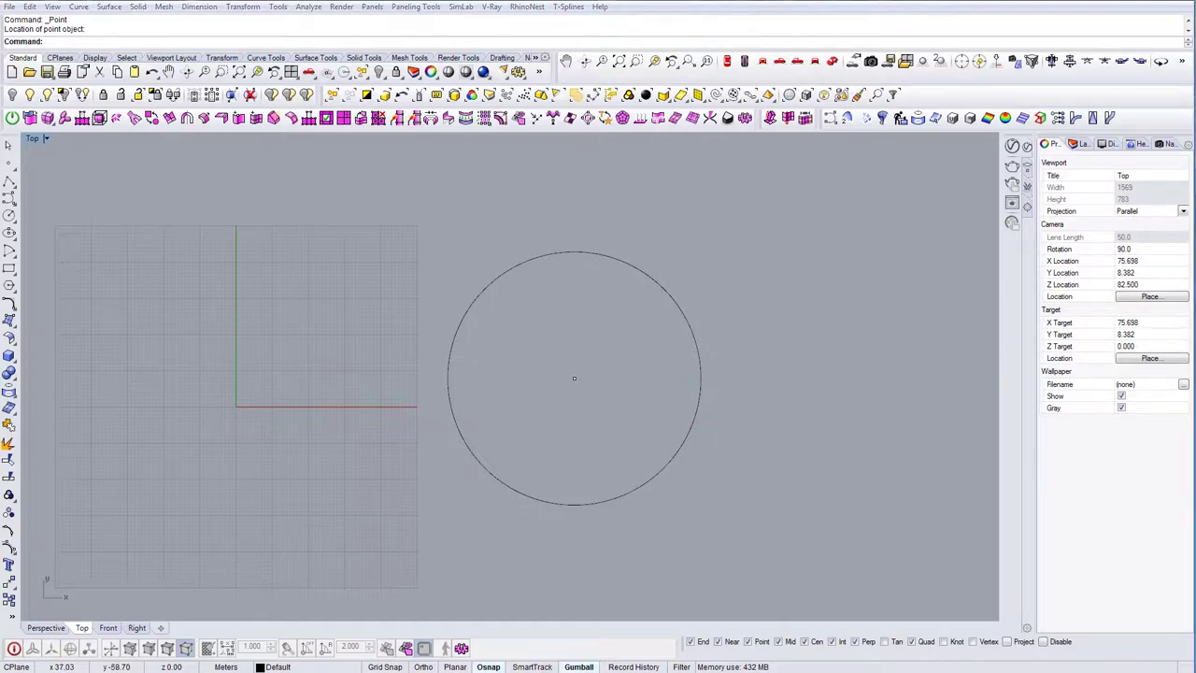
Step: Duplicate the circle's center point toward the left and move the copy straight up about 13.8 m within the circle
left_click(441, 635)
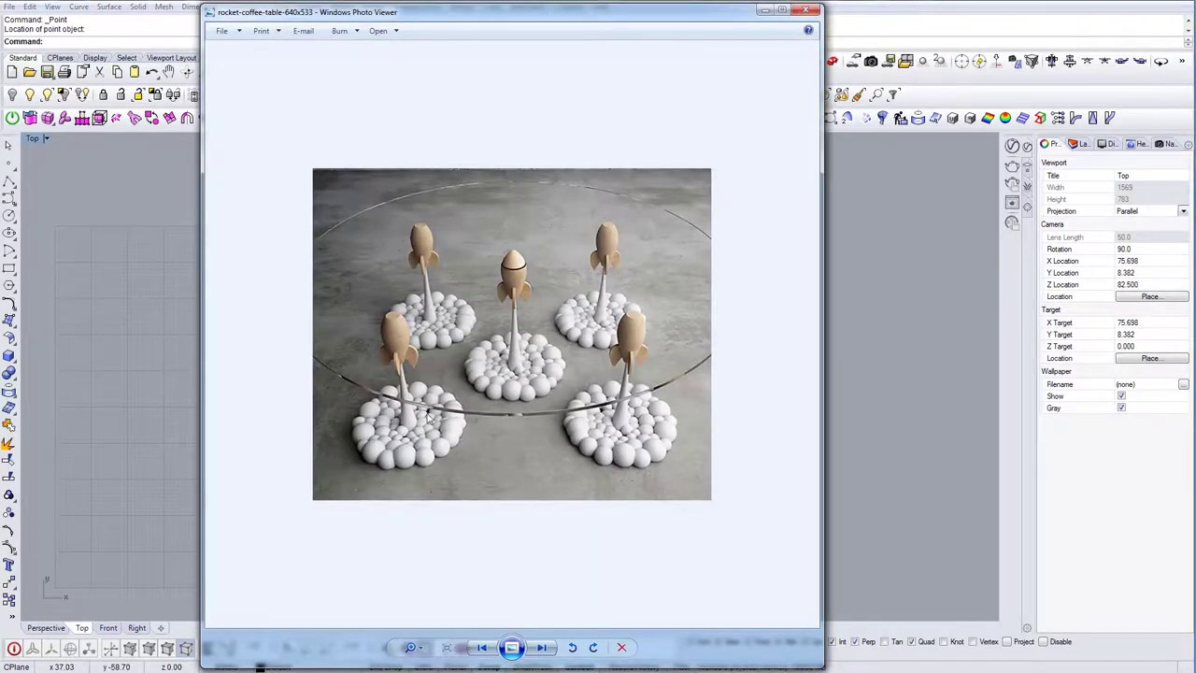
left_click(764, 10)
left_click(584, 376)
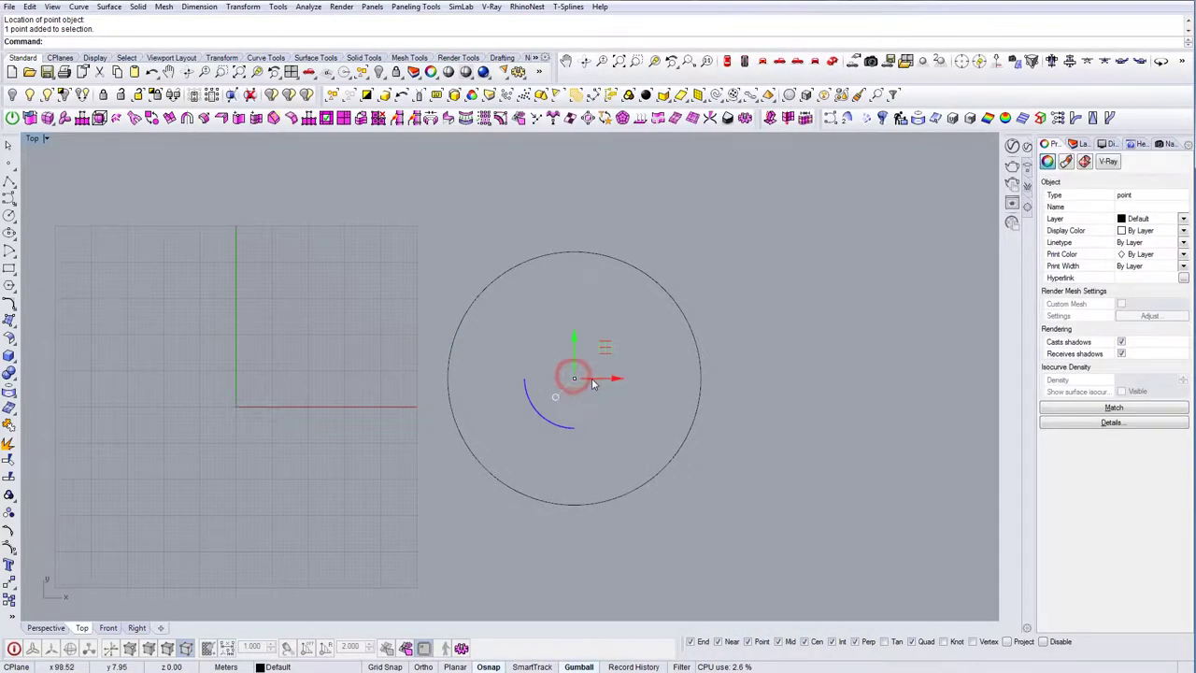
scroll(591, 383, "up", 1)
left_click_drag(604, 379, 533, 382)
type("M")
key("Return")
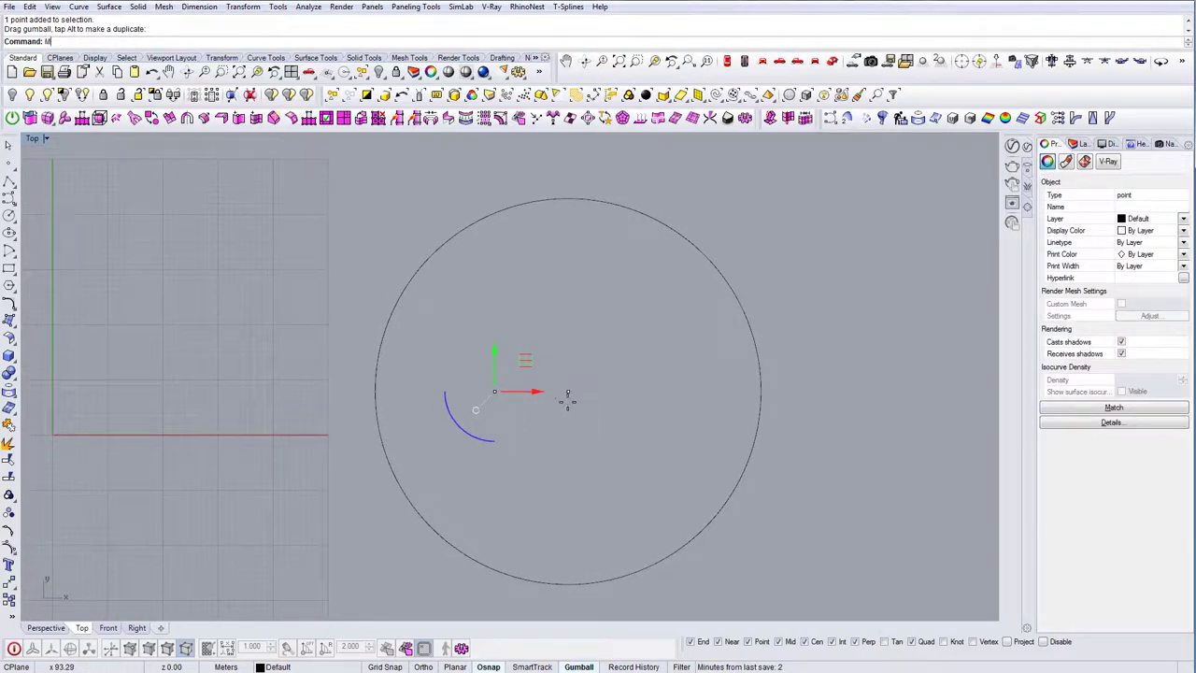
left_click(492, 392)
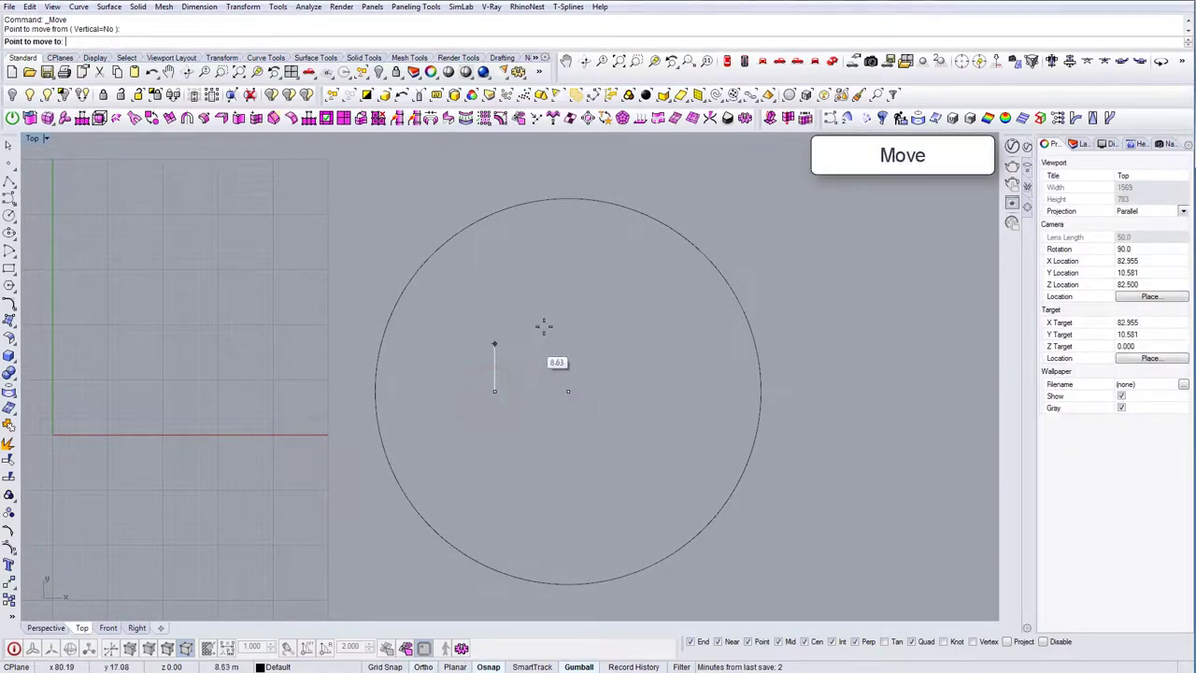
left_click(546, 320)
left_click(547, 318)
Step: Draw a square from the circle's center toward its upper left and add a diagonal line between the center and the opposite corner
right_click_drag(564, 373, 563, 376)
type("rec")
key("Return")
left_click(567, 396)
left_click(499, 298)
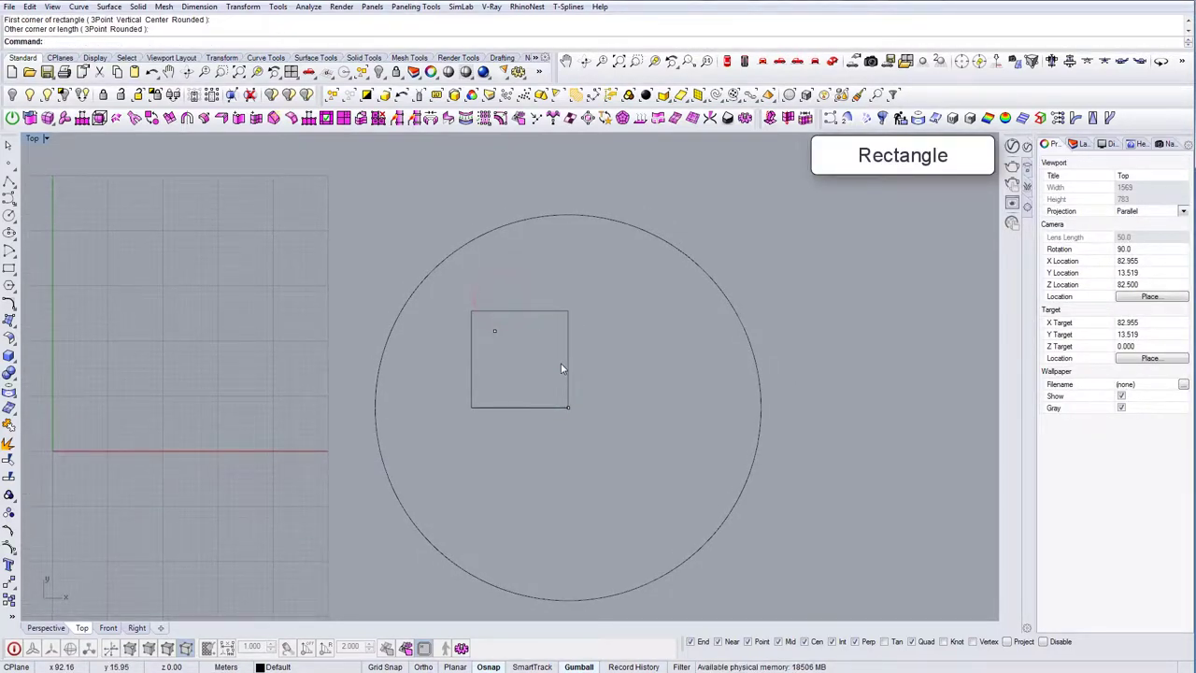
type("Line")
key("Return")
left_click(568, 406)
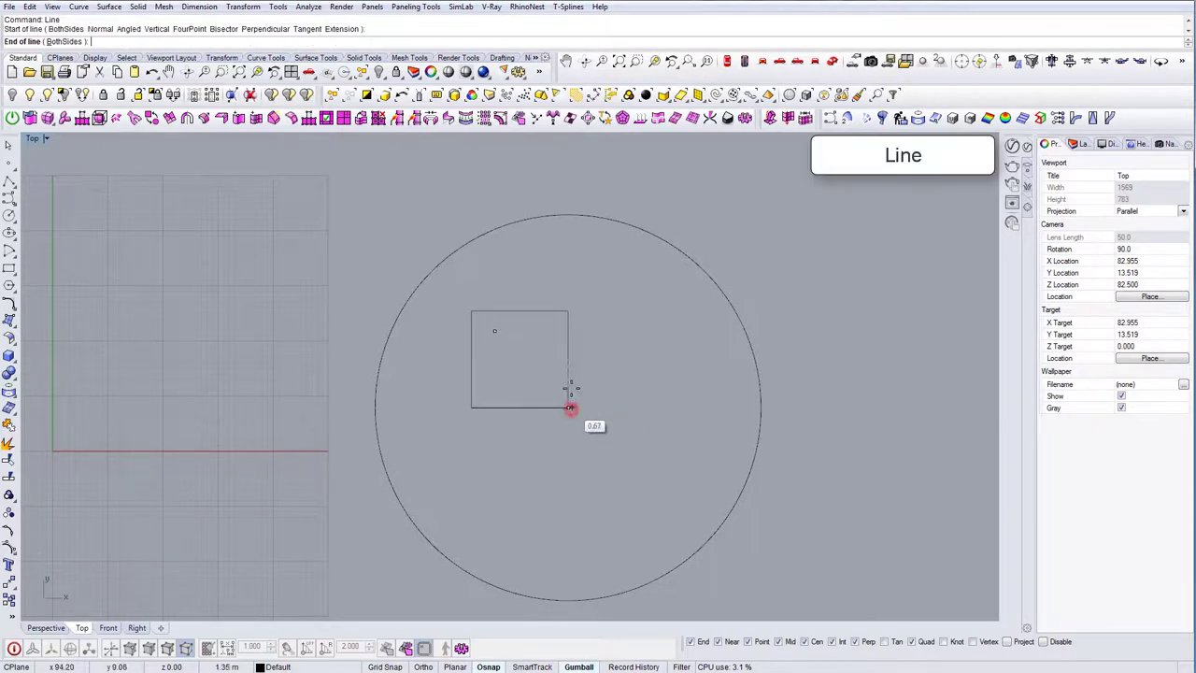
left_click(470, 311)
Step: Move the offset point straight down 0.50 m onto the square's diagonal line
scroll(480, 334, "up", 1)
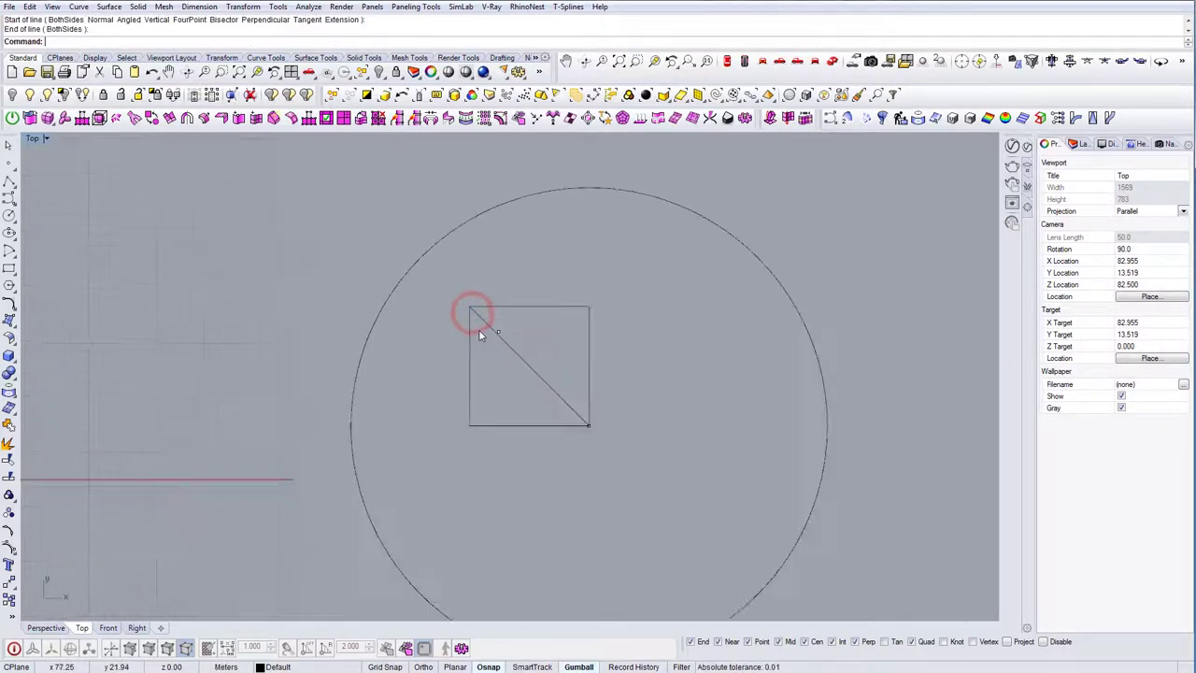
scroll(480, 333, "up", 1)
left_click(507, 333)
type("m")
key("Return")
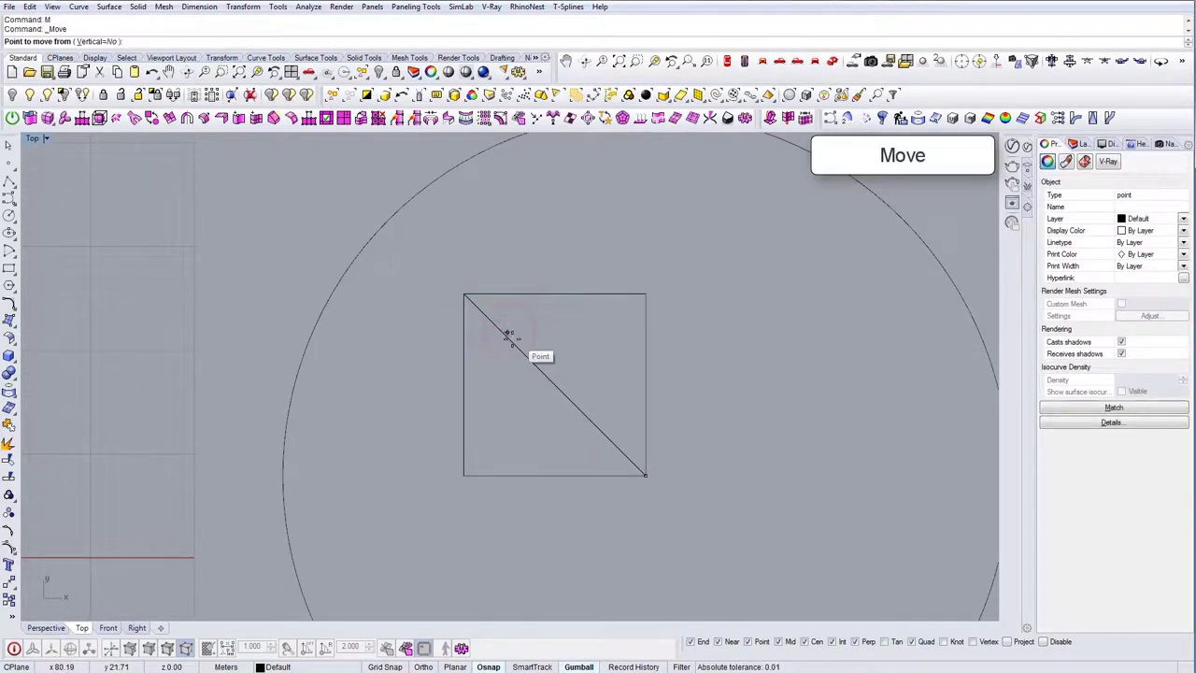
scroll(507, 336, "up", 3)
left_click(502, 318)
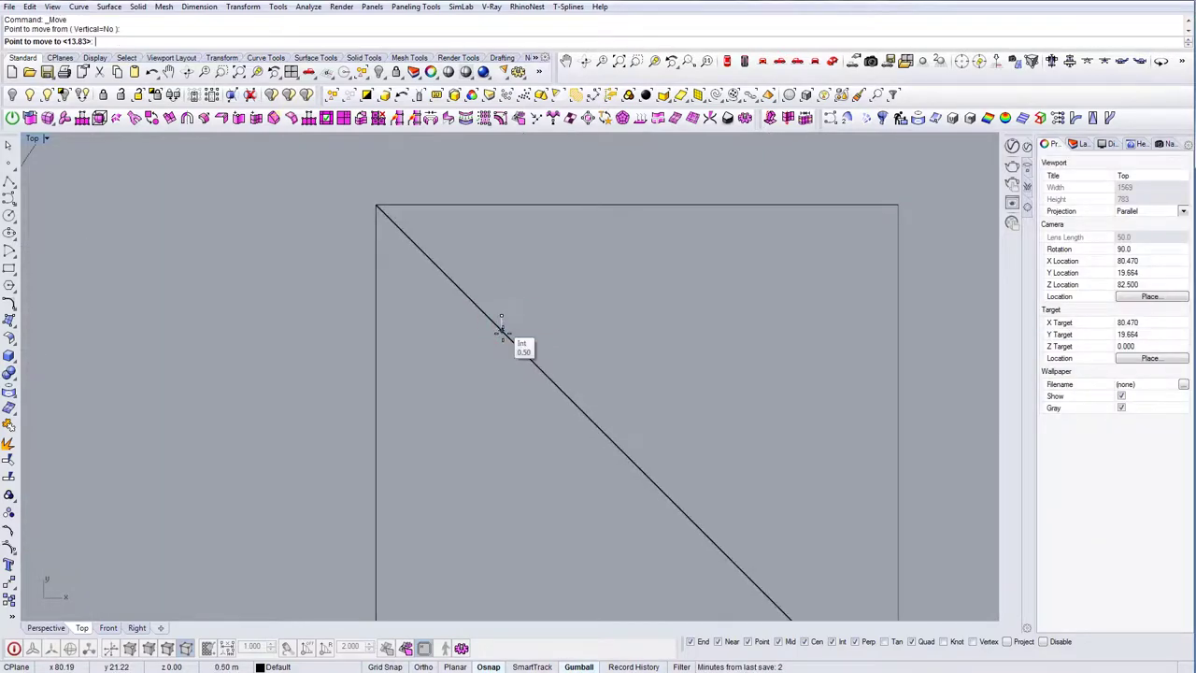
left_click(503, 331)
Step: Delete the construction diagonal and square, keeping the two points and the circle
scroll(506, 327, "down", 10)
left_click_drag(565, 347, 539, 384)
key("Delete")
left_click_drag(543, 454, 526, 419)
key("Delete")
Step: Mirror the upper-left point across a horizontal axis through the circle's center, keeping the original
left_click_drag(485, 308, 547, 349)
right_click_drag(548, 342, 532, 328)
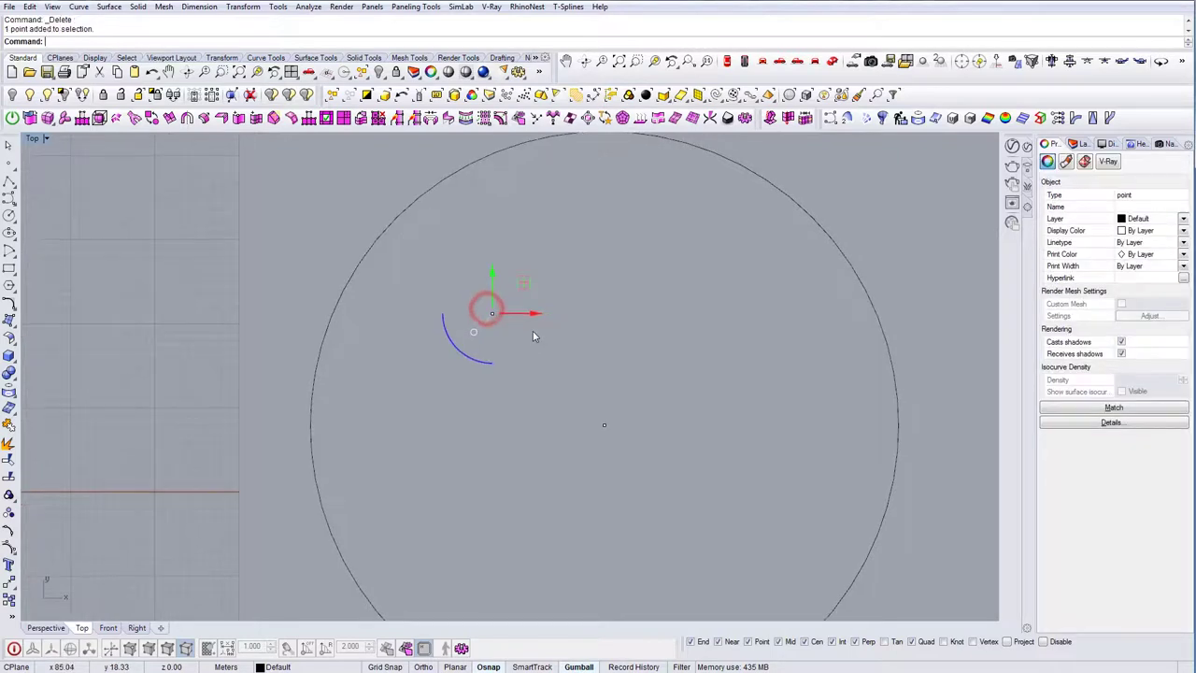
type("mi")
key("Return")
left_click(604, 422)
left_click(671, 423)
right_click_drag(655, 423, 638, 424)
Step: Mirror the two left points across a vertical axis through the circle's center, keeping the originals
scroll(637, 423, "down", 1)
left_click_drag(540, 532, 462, 288)
type("Mirror")
key("Return")
left_click(584, 422)
left_click(585, 374)
scroll(580, 342, "down", 3)
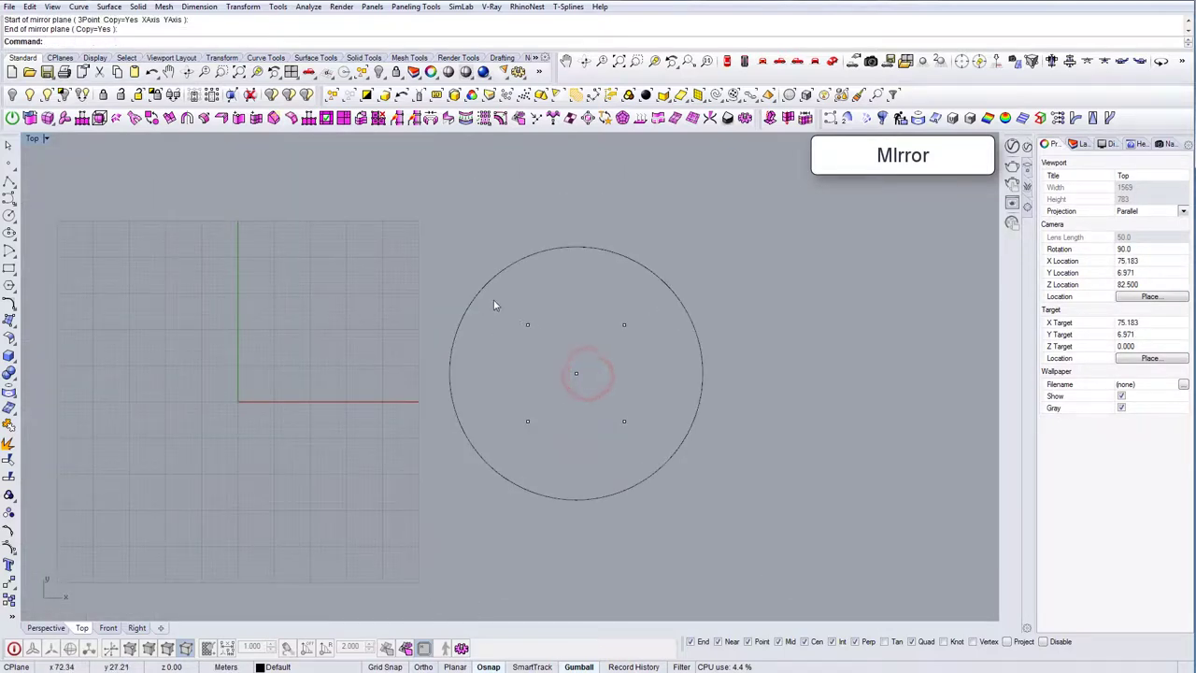
Step: Lock the center point and the four surrounding points inside the circle
left_click_drag(495, 305, 641, 443)
scroll(562, 373, "up", 2)
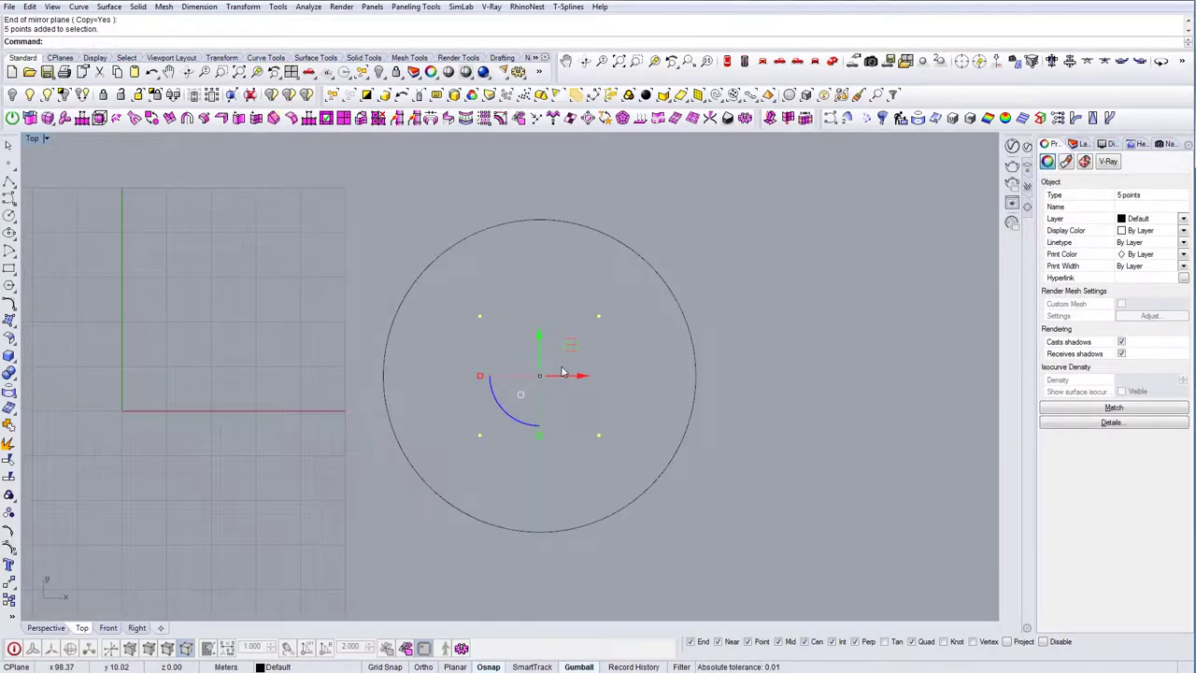
type("Lock")
key("Return")
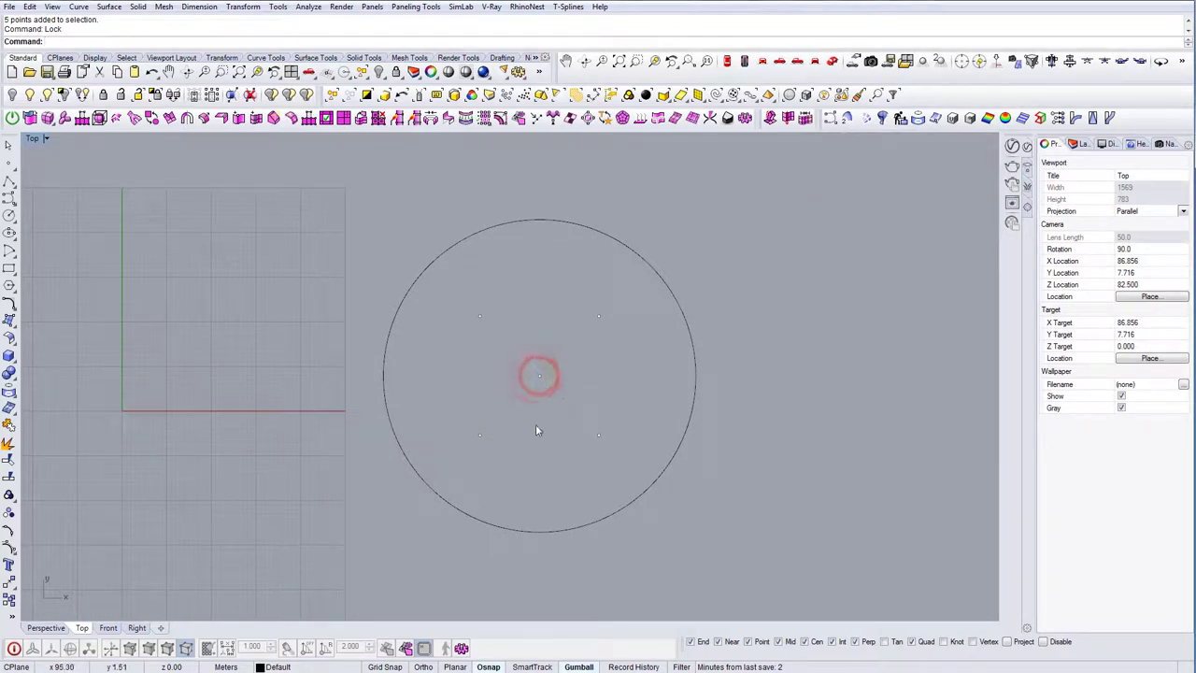
Step: Examine the rockets, their tapered trails and the clustered sphere bases up close in the reference photo
right_click_drag(562, 441, 634, 456)
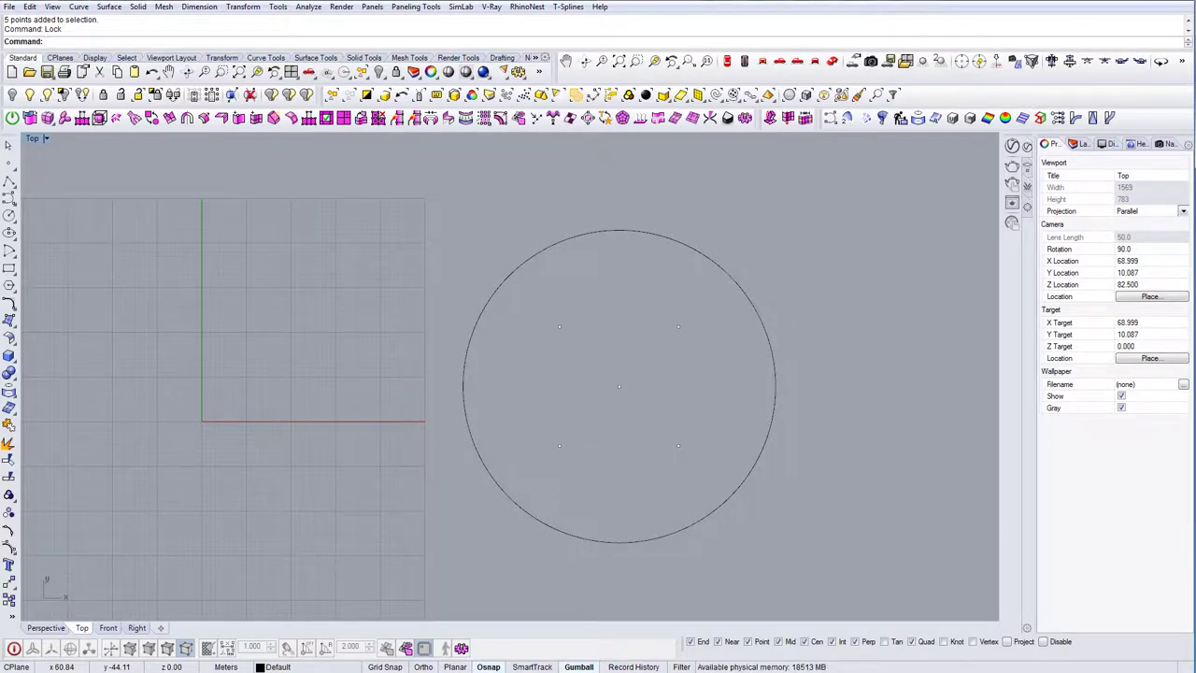
left_click(465, 671)
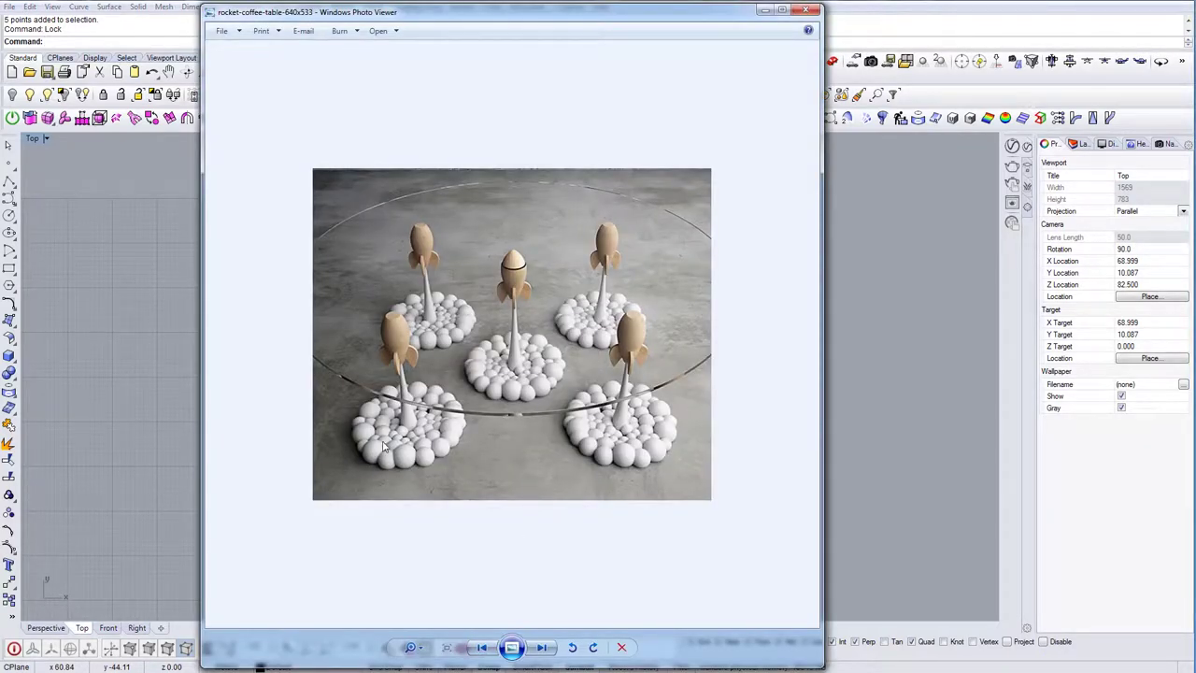
scroll(381, 448, "up", 2)
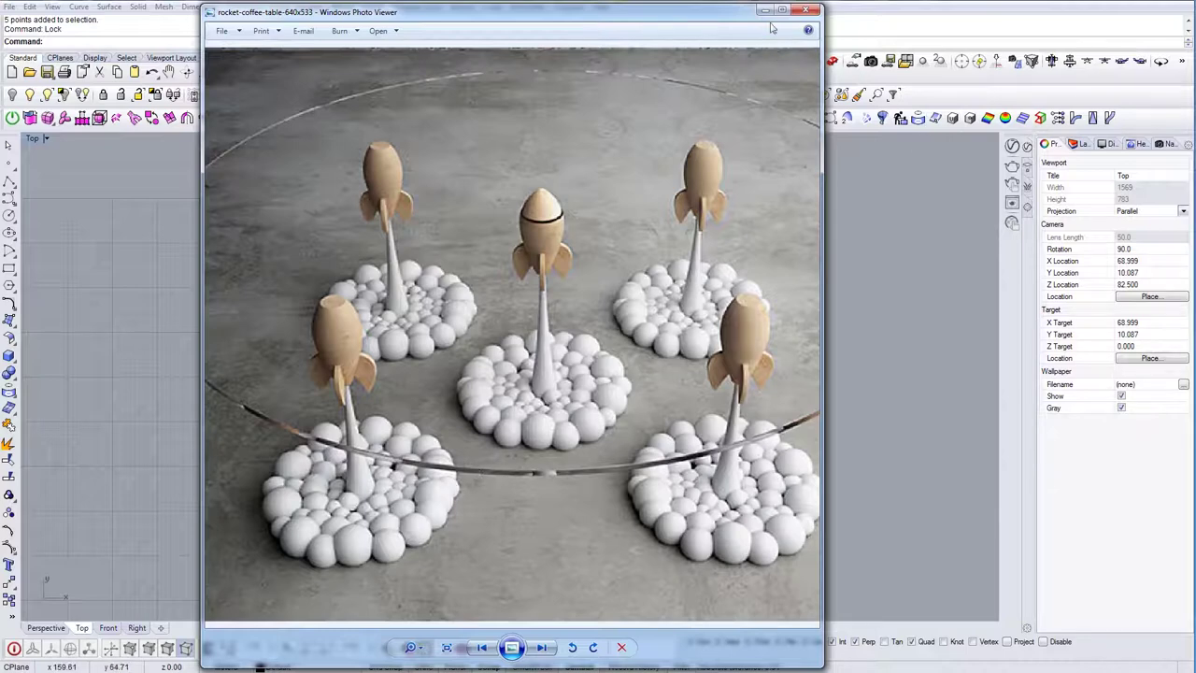
left_click(804, 10)
Step: Create a small sphere by its diameter in the empty area outside the tabletop circle, below the X axis
right_click_drag(585, 326, 648, 323)
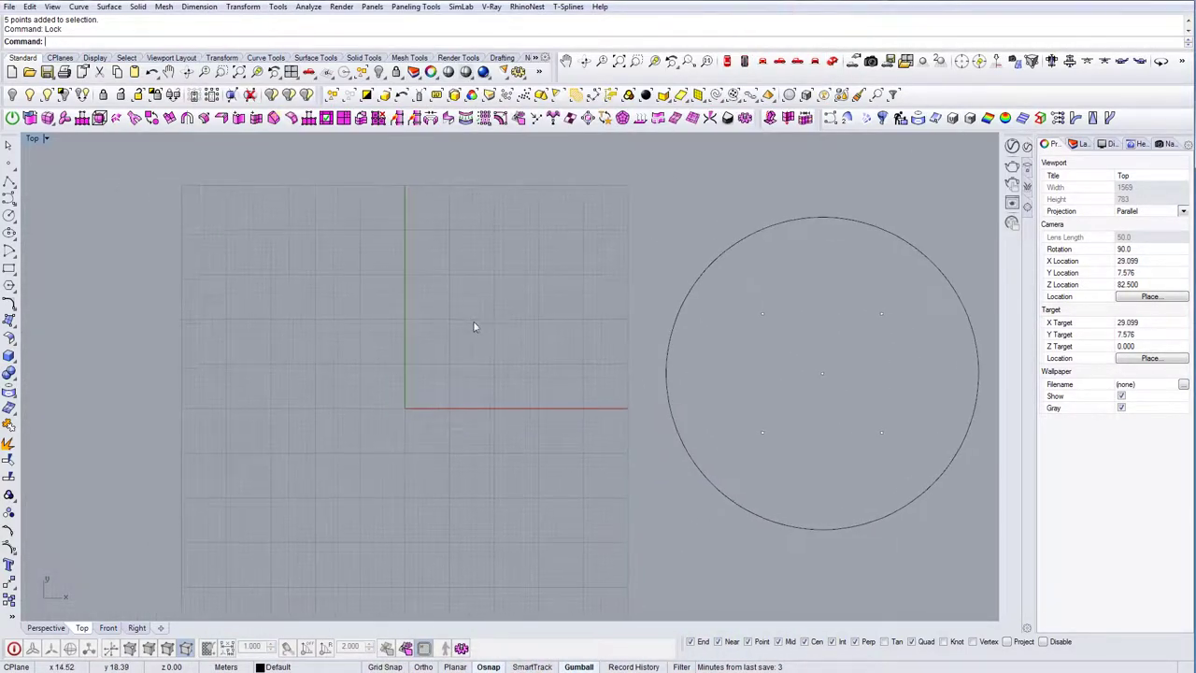
left_click(10, 373)
left_click(10, 370)
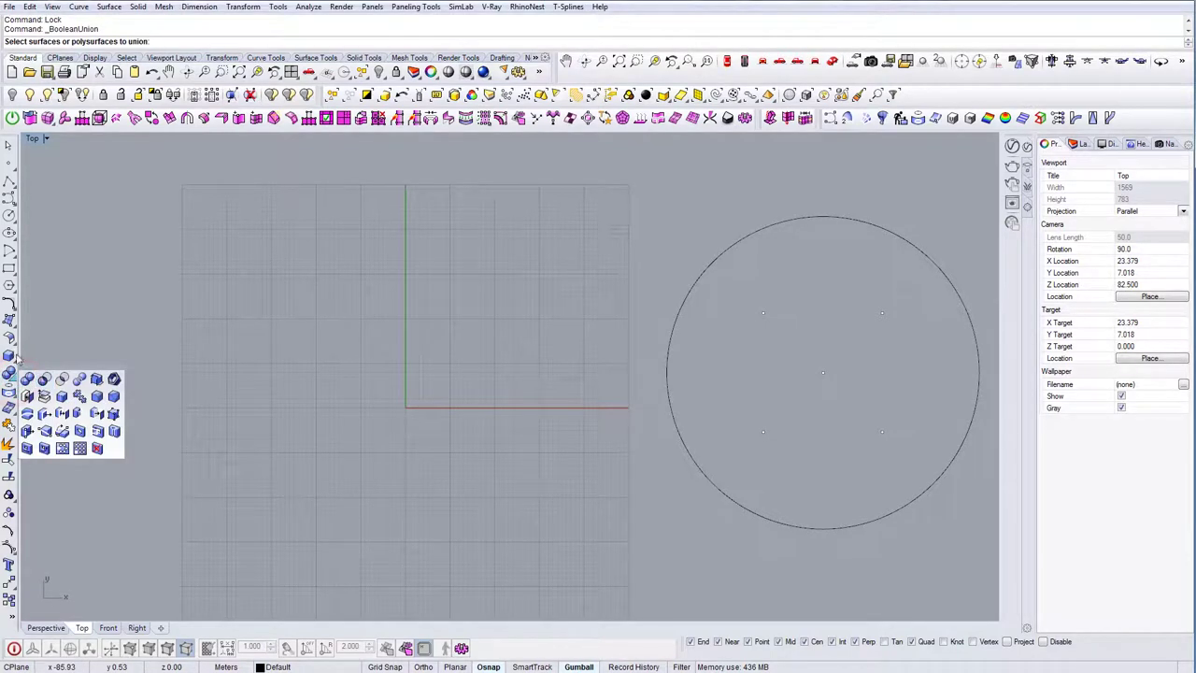
left_click(14, 359)
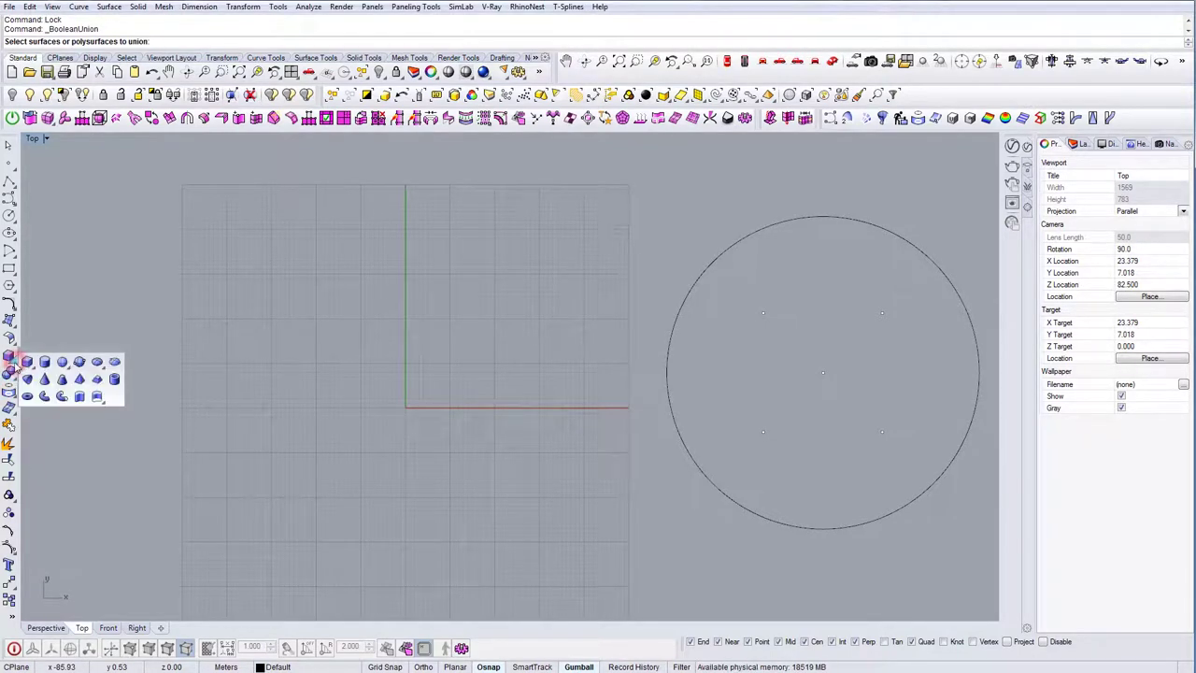
left_click(80, 363)
right_click_drag(590, 383, 492, 359)
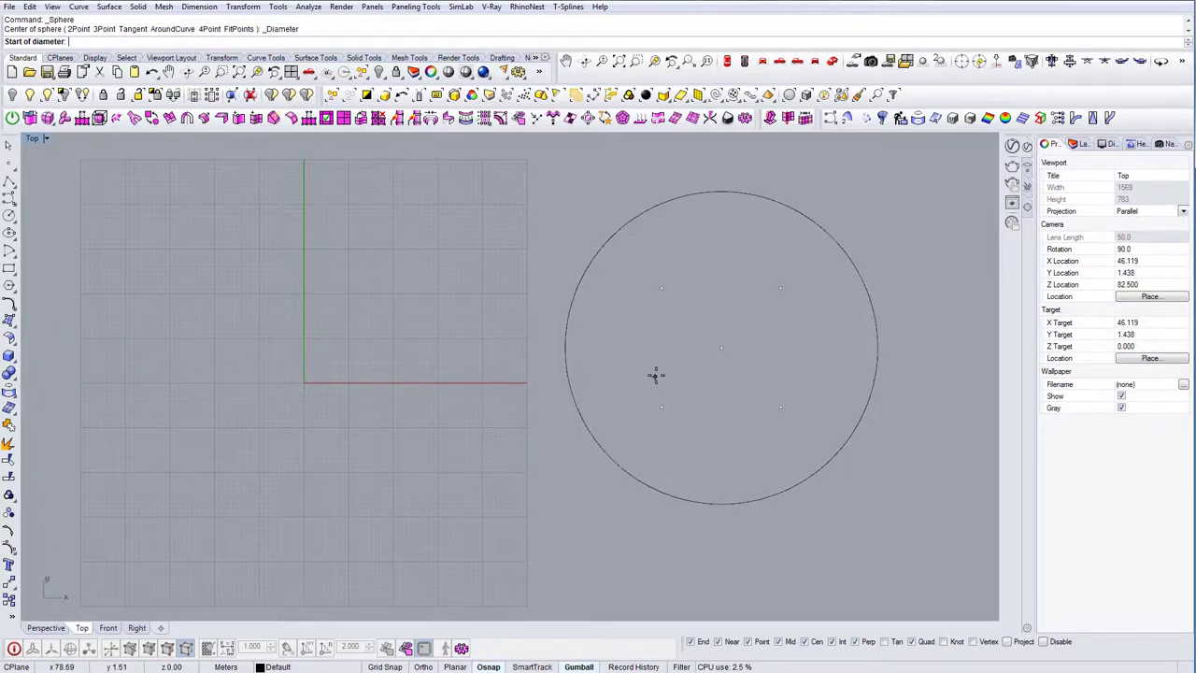
right_click_drag(592, 401, 531, 384)
scroll(411, 443, "up", 2)
right_click_drag(419, 449, 389, 379)
scroll(297, 367, "down", 2)
right_click_drag(285, 364, 437, 405)
left_click(432, 403)
scroll(433, 403, "up", 5)
left_click(443, 408)
Step: Duplicate the sphere several times at varied sizes to start a tight cluster of overlapping spheres
scroll(461, 407, "down", 4)
mouse_move(470, 419)
left_mouse_down()
mouse_move(446, 407)
mouse_move(484, 371)
mouse_move(425, 403)
mouse_move(457, 388)
mouse_move(468, 397)
left_mouse_up()
left_click(471, 420)
scroll(472, 387, "up", 3)
left_click(431, 449)
left_click(419, 428)
left_click_drag(467, 397, 442, 404, "alt")
left_click_drag(441, 404, 454, 350, "alt")
left_click_drag(407, 382, 405, 379)
left_click(522, 364)
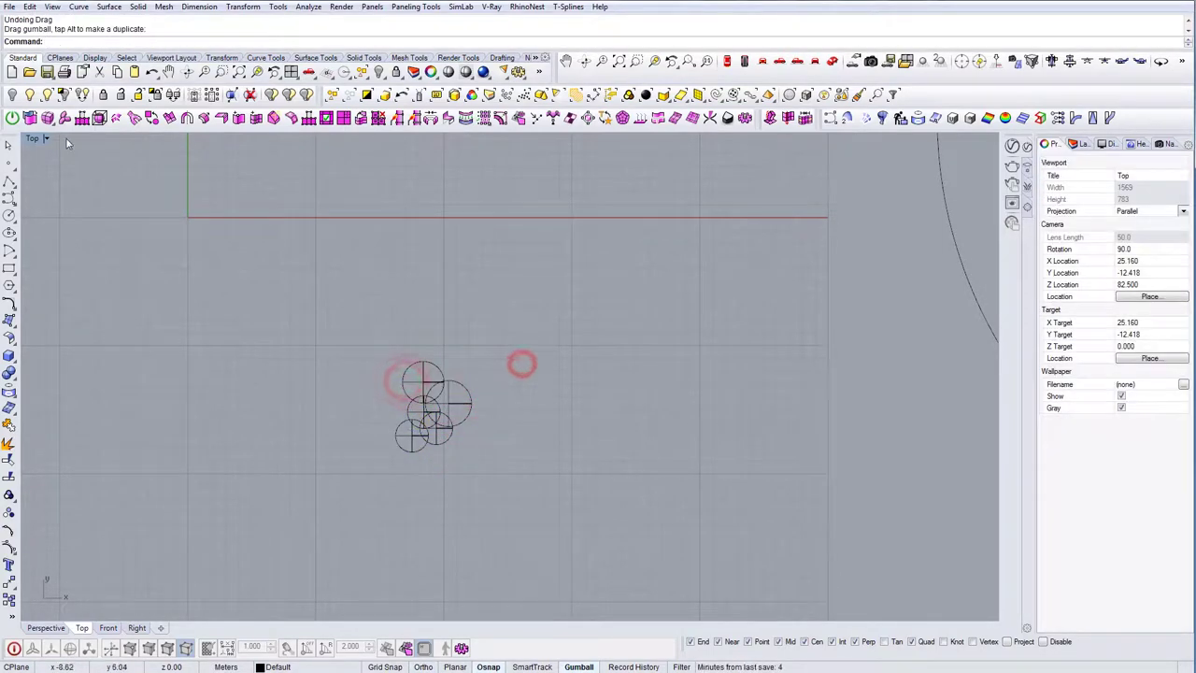
Step: Display the Top view with shaded surfaces and extend the cluster with duplicated spheres
left_click(47, 138)
left_click(52, 183)
mouse_move(401, 425)
right_mouse_down()
mouse_move(515, 437)
mouse_move(529, 451)
right_mouse_up()
left_click(530, 451)
left_click_drag(570, 432, 555, 399, "alt")
left_click_drag(552, 405, 545, 430, "alt")
left_click(551, 400)
left_click_drag(579, 379, 521, 402, "alt")
left_click_drag(563, 490, 546, 463)
left_click_drag(581, 432, 541, 379, "alt")
left_click(574, 339)
Step: Copy and reposition more spheres around the cluster's edge and delete the unwanted ones
left_click_drag(548, 505, 488, 435)
right_click_drag(533, 425, 558, 369)
left_click_drag(580, 361, 528, 393, "alt")
left_click_drag(481, 464, 458, 463)
left_click_drag(542, 405, 558, 413)
left_click(594, 431)
left_click_drag(566, 489, 523, 426)
left_click_drag(602, 455, 525, 403)
left_click_drag(583, 392, 637, 424, "alt")
left_click(665, 459)
left_click_drag(677, 460, 628, 412)
key("Delete")
Step: Duplicate and resize another edge sphere, adjust its position, and remove surplus spheres one by one
left_click(603, 377)
left_click_drag(633, 342, 648, 379, "alt")
left_click_drag(614, 432, 614, 425, "shift")
left_click_drag(642, 378, 639, 411, "alt")
left_click(601, 480)
key("Delete")
left_click(577, 476)
key("Delete")
left_click(596, 463)
key("Delete")
Step: Reposition and duplicate spheres to close the remaining gaps in the cluster's lower part
left_click_drag(507, 321, 482, 396)
left_click_drag(533, 354, 595, 434, "alt")
left_click(629, 491)
left_click_drag(517, 486, 590, 464)
left_click(610, 497)
left_click(547, 487)
left_click(631, 480)
left_click(541, 400)
left_click_drag(566, 374, 504, 390)
key("ctrl+z")
Step: Examine the sphere cluster in perspective and compare it with the reference photo, returning to the Top view
left_click(496, 379)
left_click(538, 320)
left_click(830, 61)
scroll(582, 371, "up", 8)
key("alt+Tab")
left_click_drag(548, 11, 1194, 308)
right_click_drag(806, 528, 731, 495, "shift")
left_click(727, 61)
Step: Select all the inner spheres of the cluster and scale them down together uniformly
left_click(577, 431)
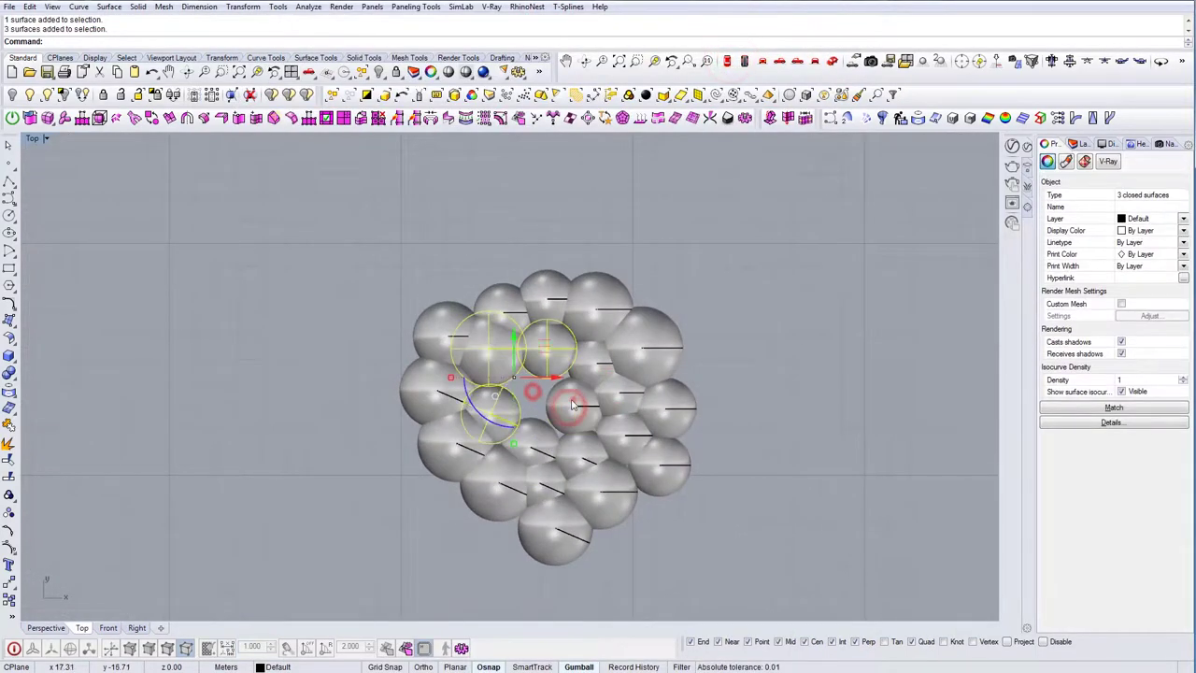
left_click(592, 365, "shift")
left_click(626, 399, "shift")
left_click(623, 435, "shift")
left_click(589, 459, "shift")
left_click(533, 444, "shift")
left_click(543, 482, "shift")
left_click_drag(553, 511, 506, 479, "shift")
Step: Resize and move the lower outer spheres and bring small ones into the ring's lower-right gap
left_click(553, 534)
left_click(492, 494)
left_click_drag(454, 530, 457, 525, "shift")
left_click(549, 528)
mouse_move(589, 510)
left_mouse_down()
mouse_move(505, 553)
mouse_move(601, 526)
left_mouse_up()
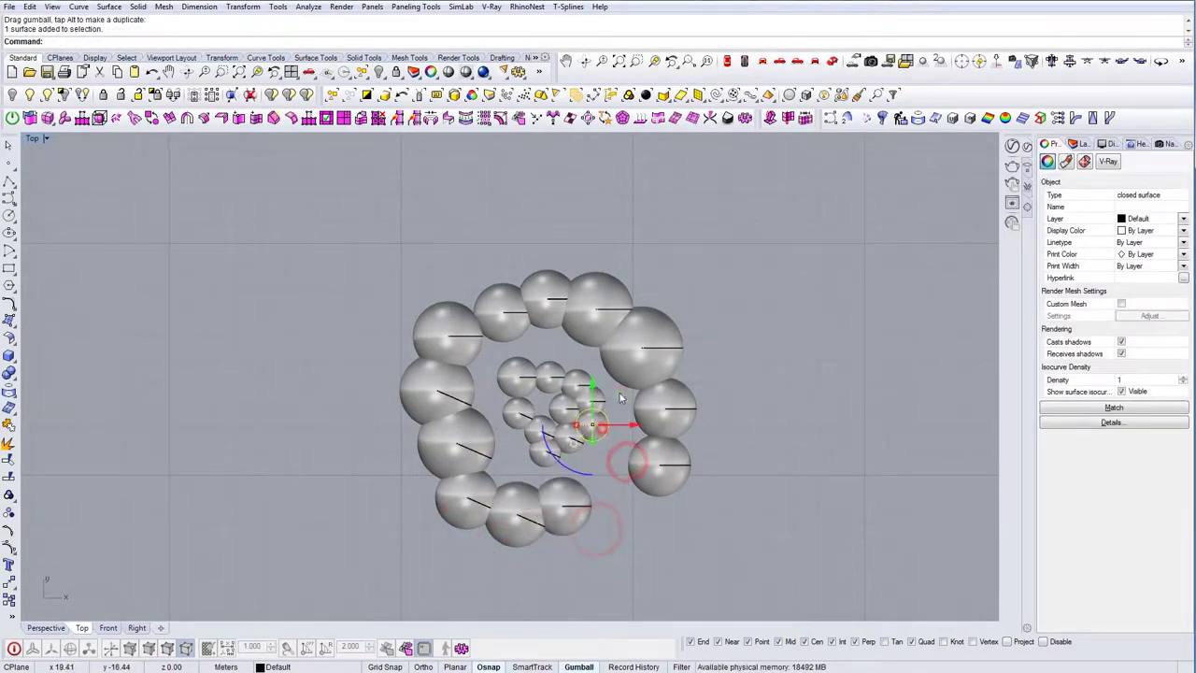
left_click_drag(692, 435, 641, 458)
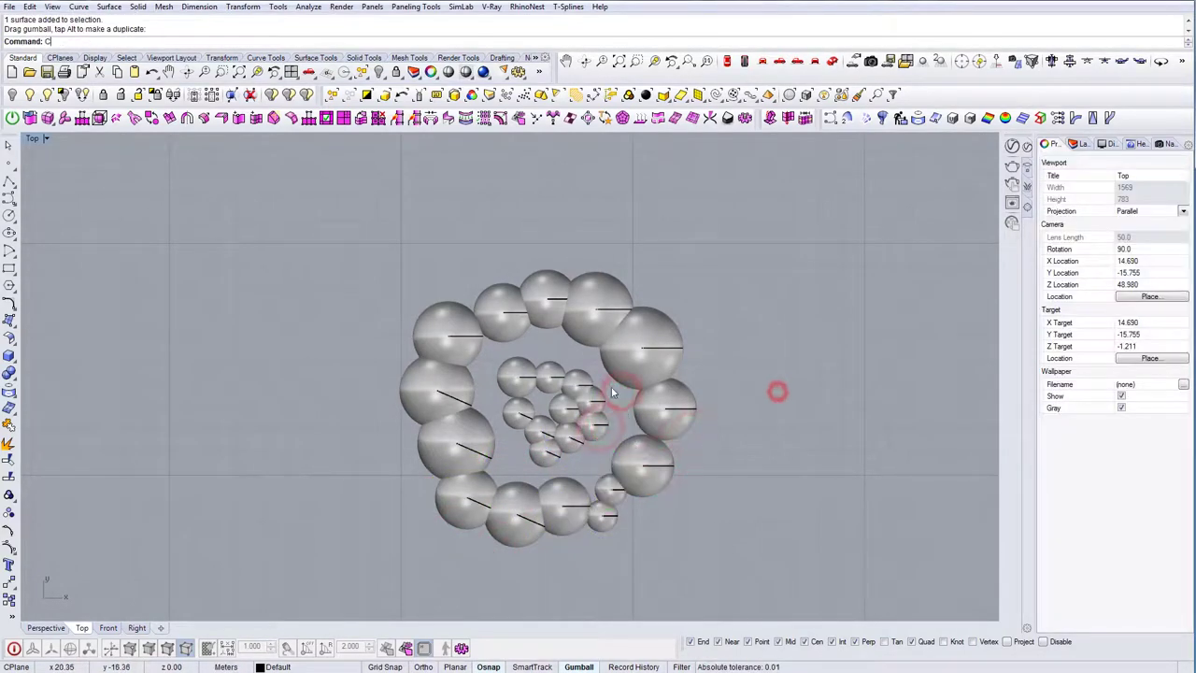
Step: Draw a guide circle around the sphere cluster from its middle and lock the circle
scroll(546, 415, "up", 8)
left_click(558, 417)
scroll(558, 417, "down", 8)
left_click(549, 275)
right_click_drag(677, 367, 711, 375)
left_click(726, 384)
key("ctrl+l")
Step: Move and scale spheres on the ring's left side to fit the guide circle
left_click(498, 454)
left_click_drag(498, 453, 486, 457)
left_click(486, 398)
left_click_drag(481, 400, 534, 370)
left_click_drag(495, 353, 510, 360, "shift")
left_click(556, 388)
left_click(538, 374)
left_click_drag(590, 356, 529, 380)
left_click_drag(488, 420, 485, 427, "shift")
Step: Reposition and resize spheres on the ring's lower-right side to follow the guide circle
right_click_drag(688, 479, 635, 484)
left_click(636, 485)
left_click_drag(680, 439, 687, 479)
left_click_drag(589, 544, 591, 558, "shift")
left_click(653, 547)
scroll(656, 544, "down", 4)
scroll(559, 495, "up", 6)
Step: Replace the large lower-left ring sphere with two smaller spheres copied from the middle of the cluster
left_click(504, 519)
key("Delete")
left_click(589, 442)
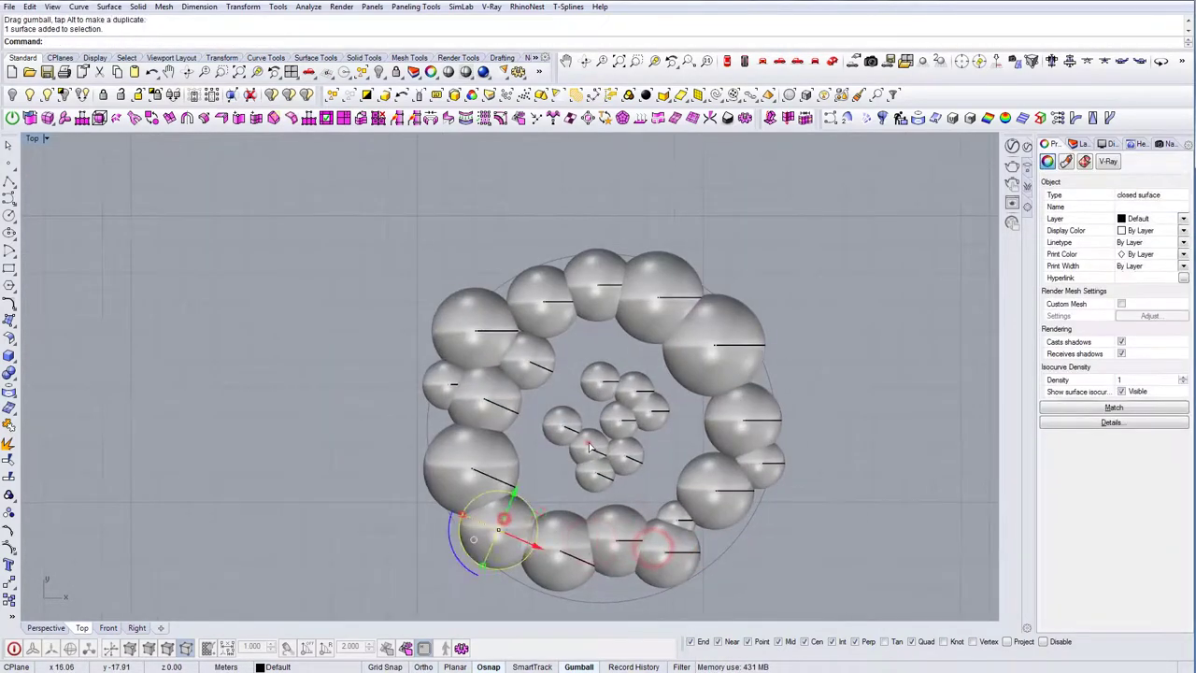
left_click_drag(631, 427, 521, 499)
left_click(593, 461)
left_click_drag(631, 451, 547, 505, "alt")
left_click_drag(503, 542, 500, 550, "shift")
Step: Duplicate and resize small spheres to fill the space between the outer ring and the cluster's middle
scroll(590, 519, "down", 2)
right_click_drag(599, 493, 571, 510)
left_click(572, 511)
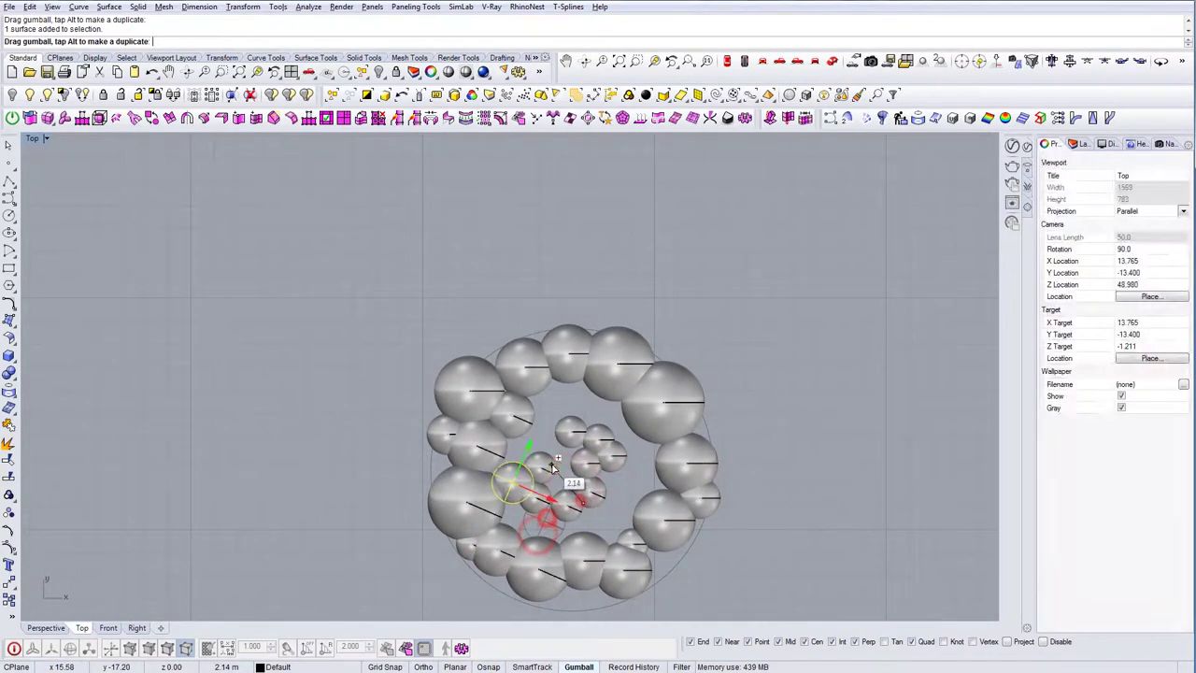
left_click_drag(584, 381, 574, 371, "alt")
left_click_drag(551, 424, 550, 434, "shift")
left_click(564, 408)
left_click_drag(576, 371, 614, 367, "alt")
left_click_drag(591, 426, 649, 495, "shift")
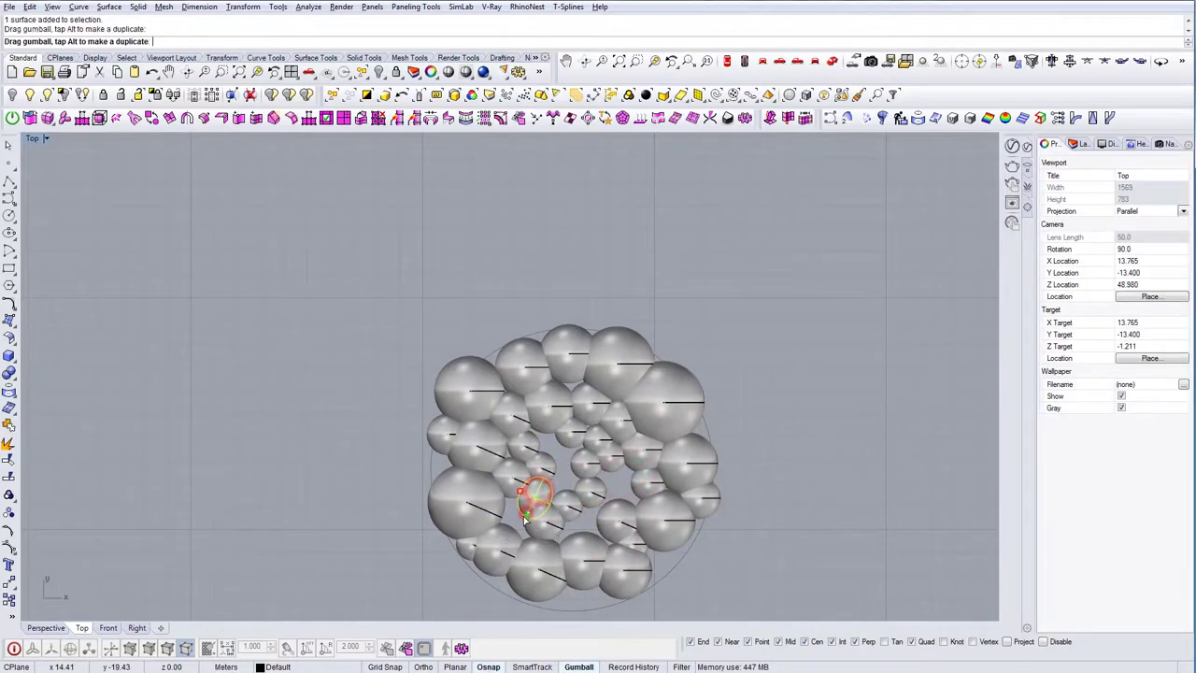
left_click_drag(528, 519, 574, 466)
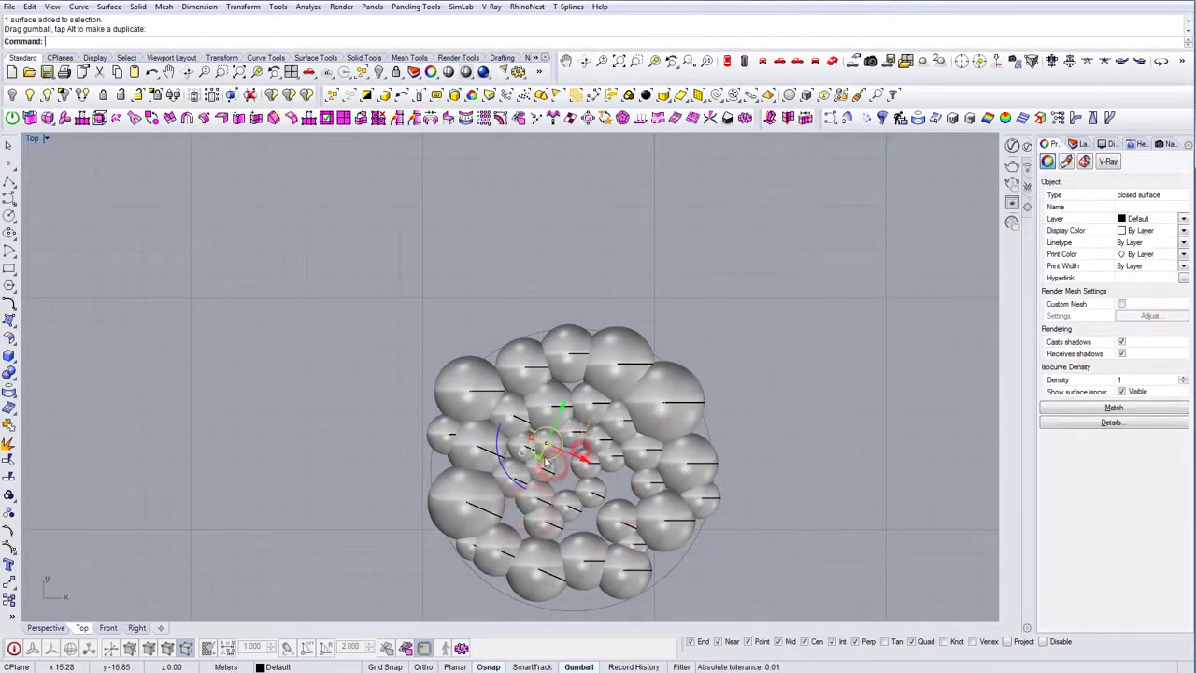
Step: Place further small spheres in the open area just below the cluster's middle
scroll(565, 485, "up", 2)
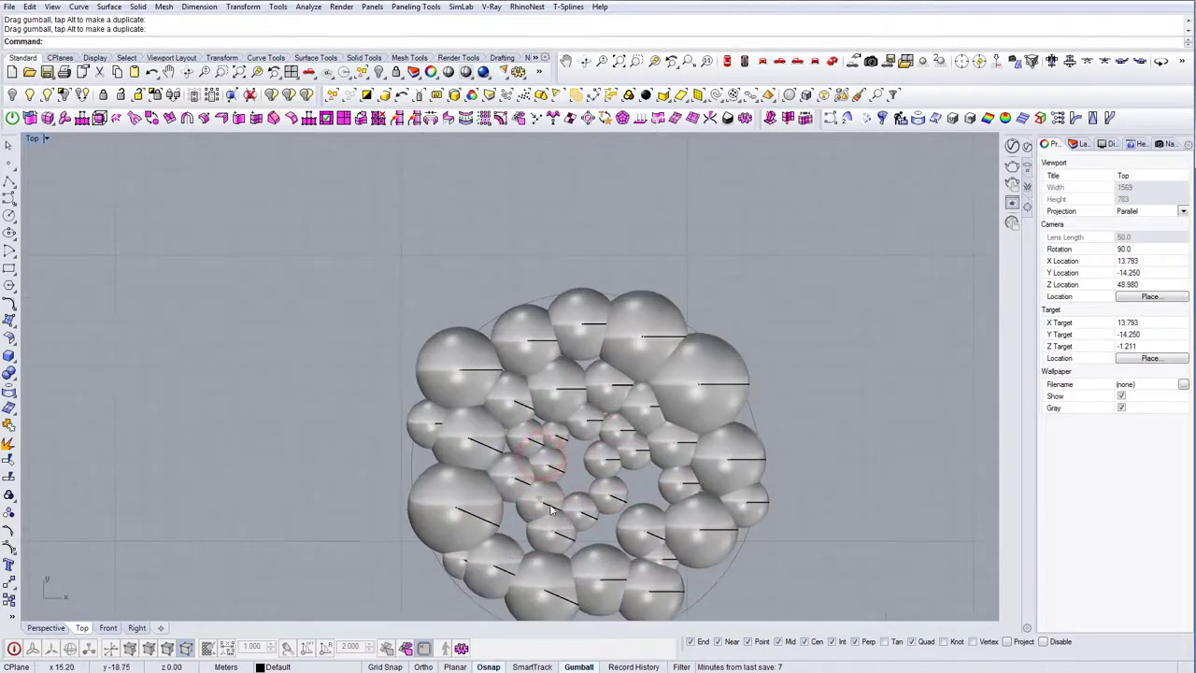
right_click_drag(657, 539, 662, 550)
left_click(628, 502)
left_click_drag(656, 488, 611, 485)
left_click(613, 504)
left_click_drag(647, 499, 631, 515)
right_click_drag(643, 507, 647, 482)
Step: Copy a small inner sphere into the lower-right gap of the outer ring
left_click(565, 425)
left_click_drag(602, 404, 729, 543)
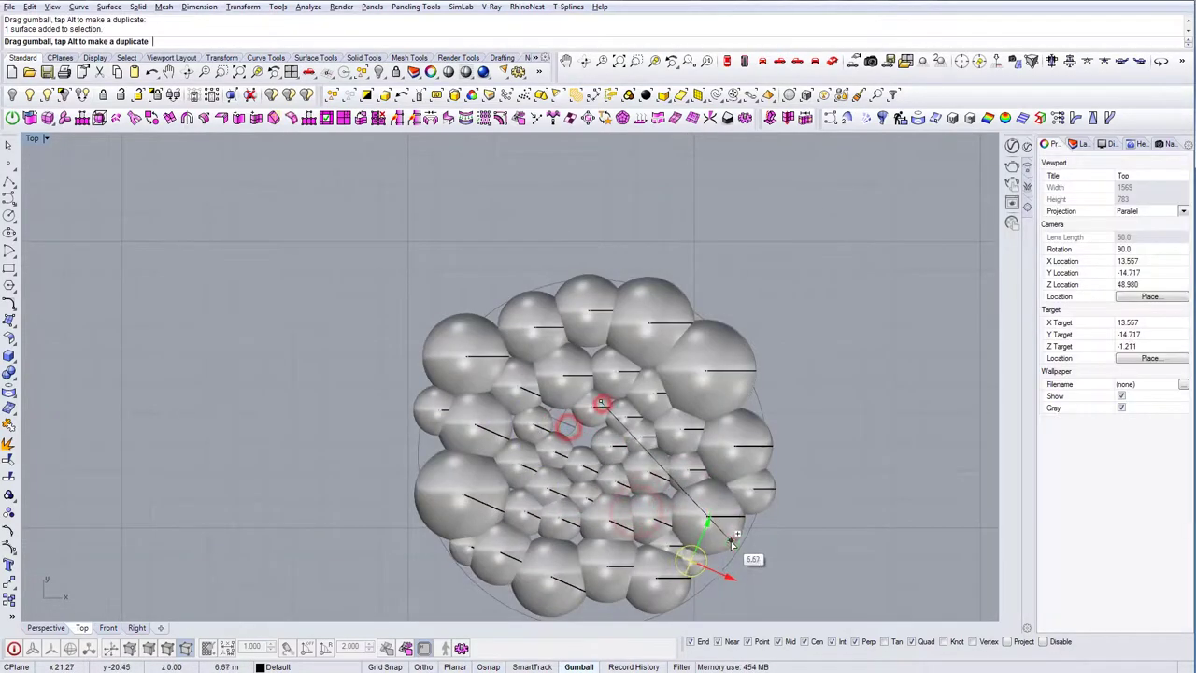
left_click(785, 569)
Step: Place a point at the guide circle's center and lock the circle
scroll(735, 545, "down", 6)
right_click_drag(736, 544, 672, 528)
scroll(608, 477, "up", 2)
left_click(693, 540)
left_click(692, 551)
left_click(10, 159)
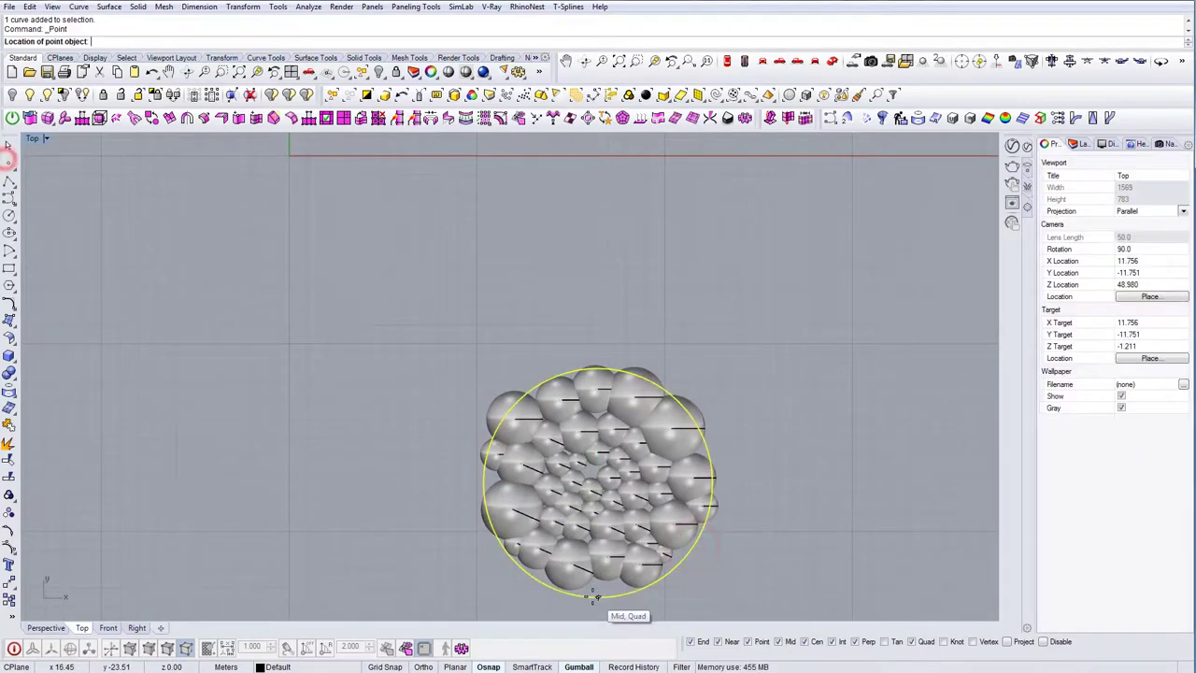
left_click(683, 558)
left_click(683, 558)
key("ctrl+l")
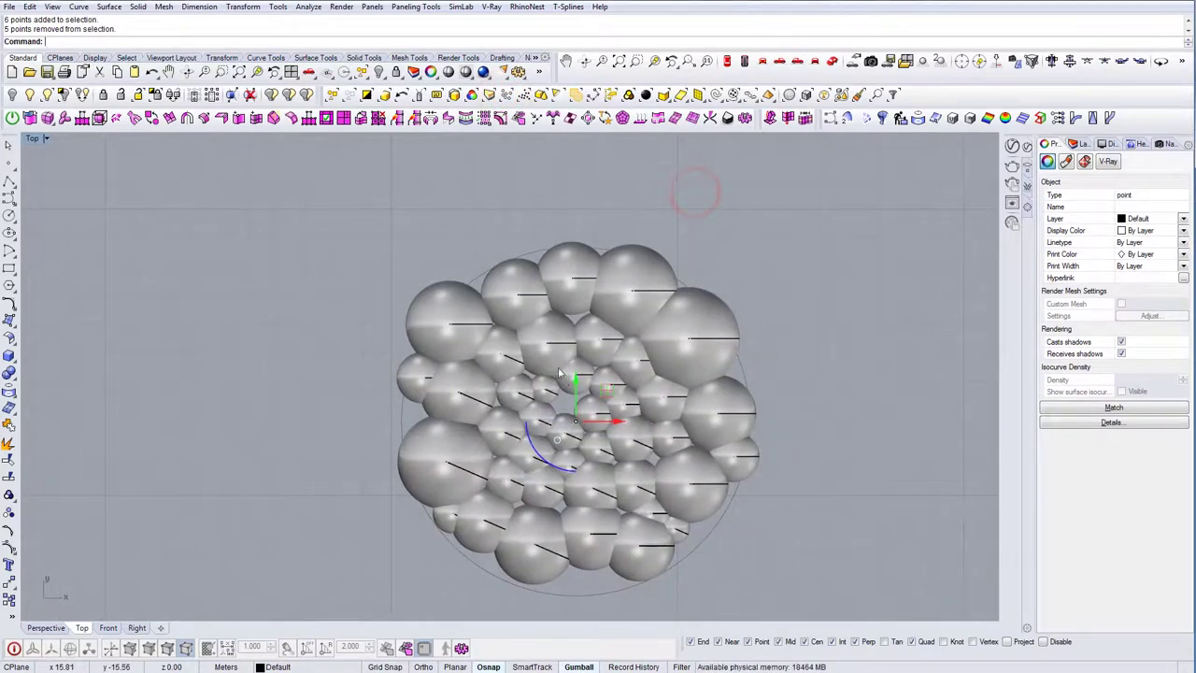
Step: Draw a vertical line about 17 m tall upward from the point at the center of the sphere cluster
type("line")
key("Return")
left_click(576, 420)
left_click(833, 61)
scroll(541, 382, "up", 6)
left_click(527, 410, "ctrl")
scroll(530, 402, "down", 6)
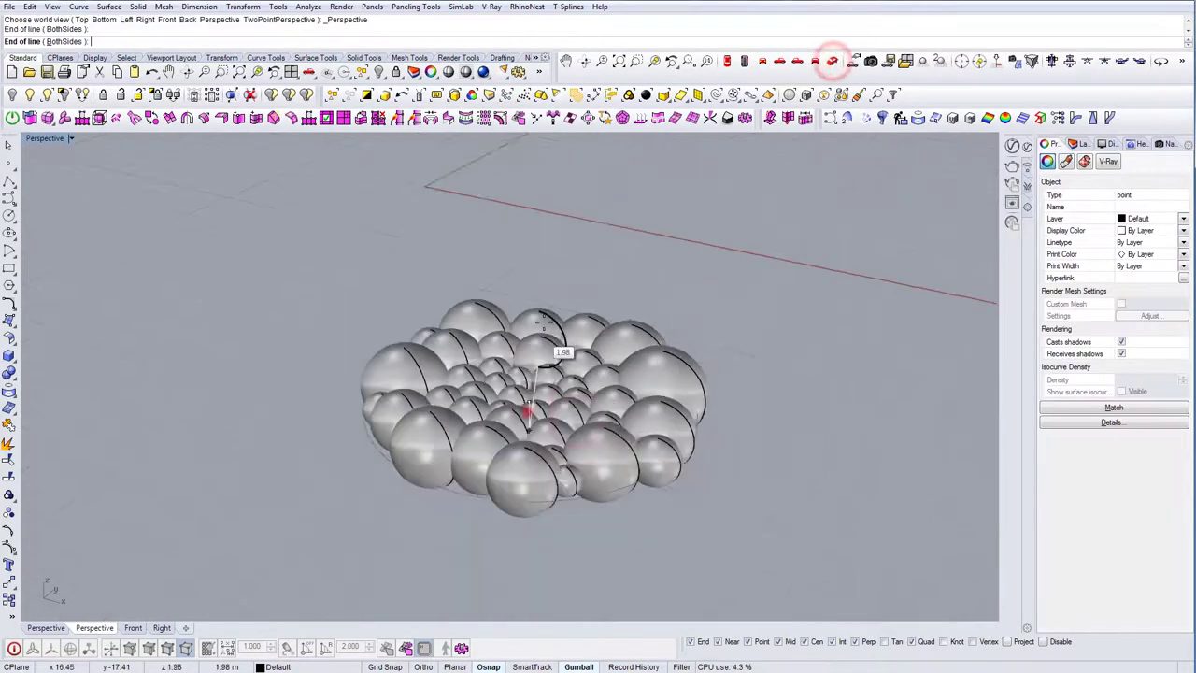
right_click_drag(553, 184, 542, 285, "shift")
scroll(543, 278, "down", 4)
left_click(548, 230)
right_click_drag(607, 355, 554, 359)
scroll(604, 424, "down", 10)
scroll(604, 424, "up", 12)
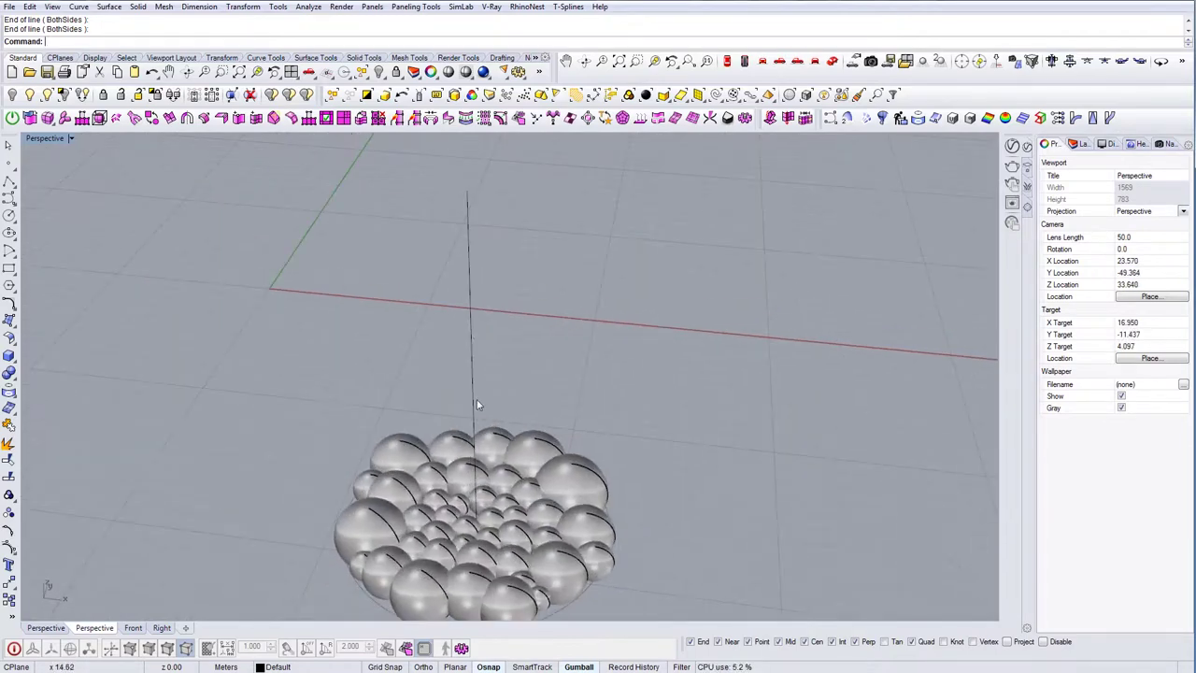
left_click(550, 329)
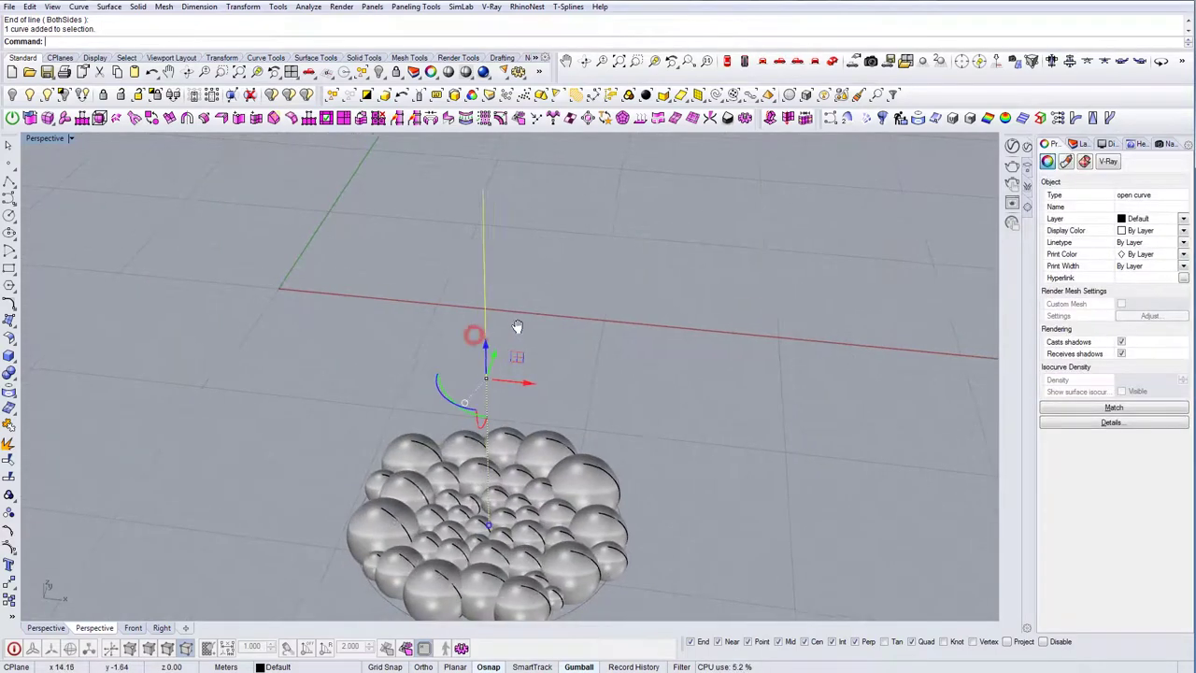
key("Escape")
Step: Select the sphere cluster and raise it slightly
right_click_drag(561, 318, 523, 239)
scroll(654, 277, "up", 4)
left_click_drag(753, 560, 192, 328)
left_click_drag(488, 394, 488, 381)
key("Escape")
right_click_drag(490, 385, 499, 467)
Step: Copy one of the small inner spheres onto the vertical line at the cluster's center
left_click(725, 59)
scroll(478, 467, "up", 6)
left_click(399, 407)
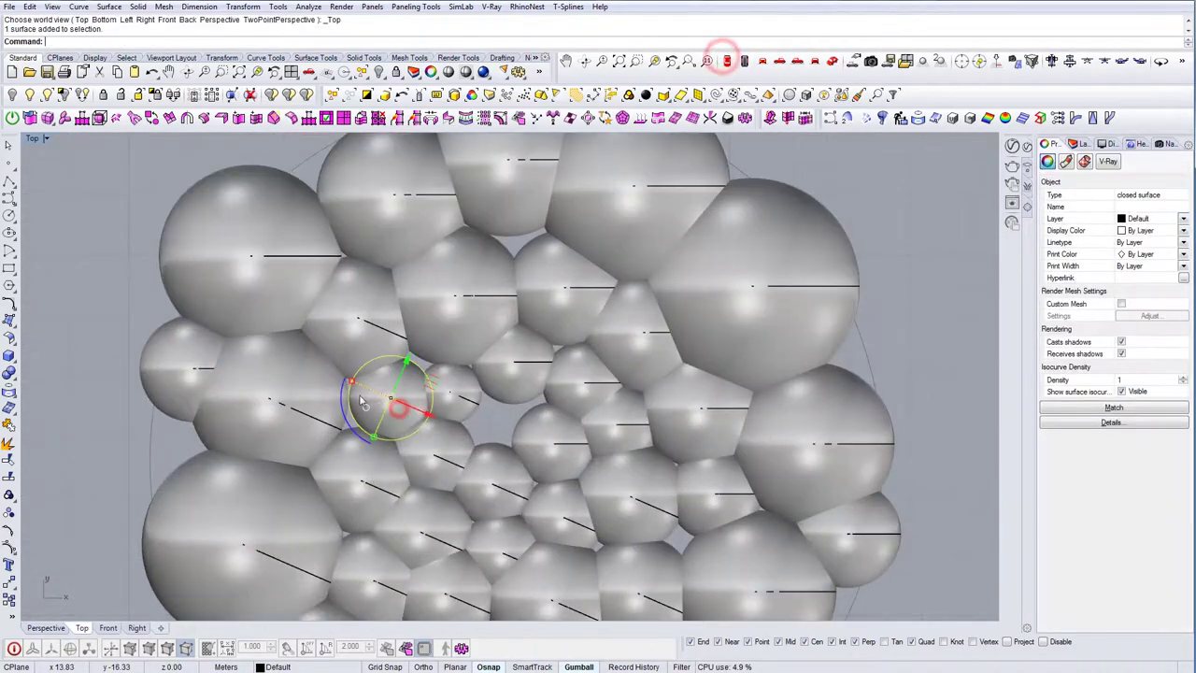
left_click_drag(344, 403, 347, 382)
scroll(545, 423, "down", 4)
left_click(833, 61)
scroll(485, 411, "up", 7)
right_click_drag(486, 411, 523, 383)
left_click(477, 429)
type("copy")
left_click(470, 415)
scroll(471, 414, "down", 7)
left_click(495, 346)
key("Escape")
Step: Lower the copied sphere along the vertical line until it nests in the middle of the cluster
right_click_drag(470, 320, 523, 271)
left_click(514, 344)
left_click_drag(501, 312, 501, 407)
scroll(500, 407, "up", 12)
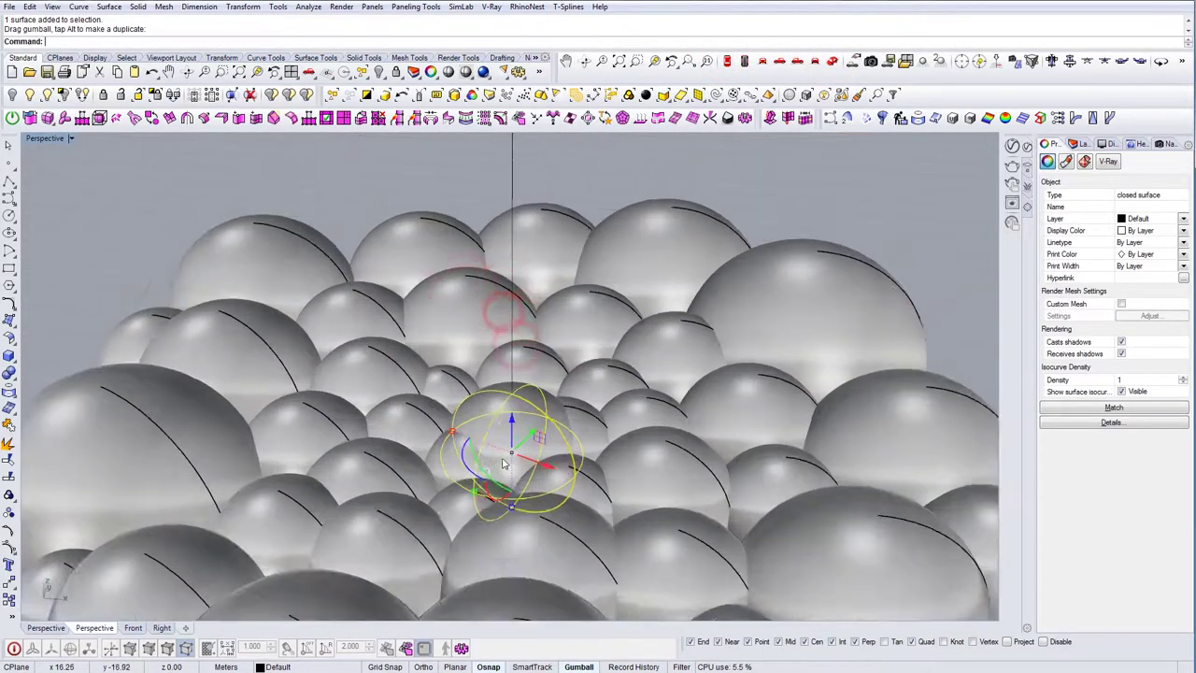
key("Escape")
scroll(549, 423, "down", 8)
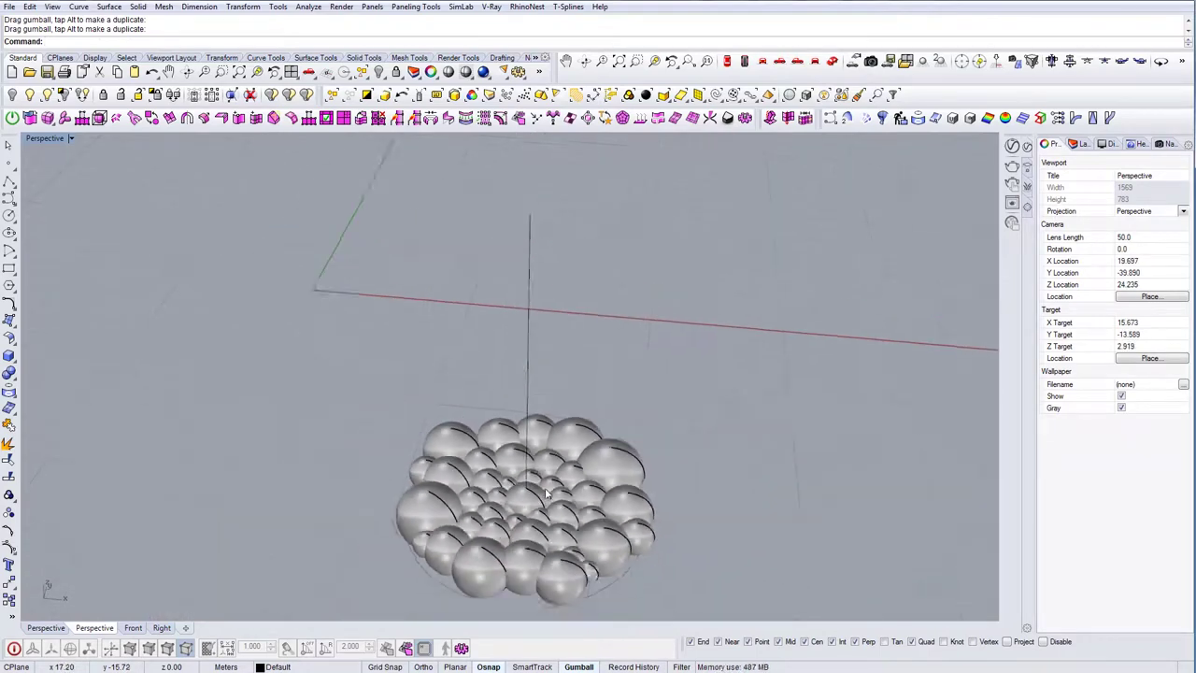
Step: Examine the tapered trail beneath the rockets in the coffee table reference photo
right_click_drag(549, 422, 605, 471)
scroll(523, 427, "up", 8)
left_click(590, 436)
key("Escape")
scroll(579, 433, "down", 6)
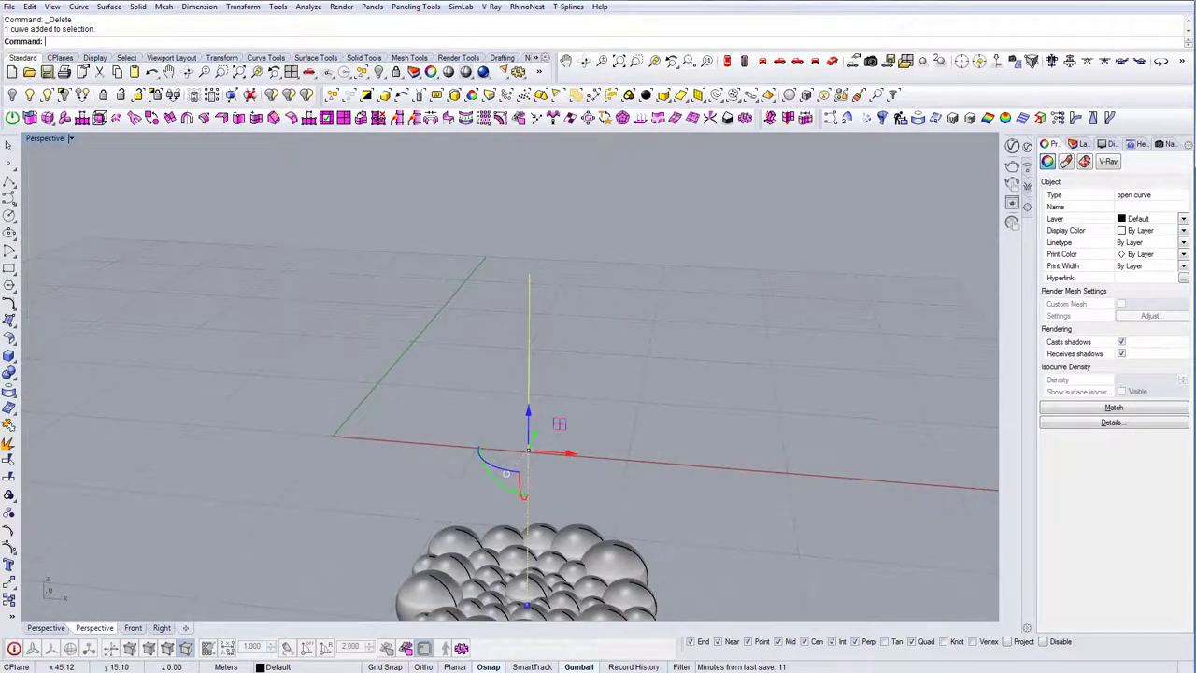
left_click_drag(1195, 280, 788, 165)
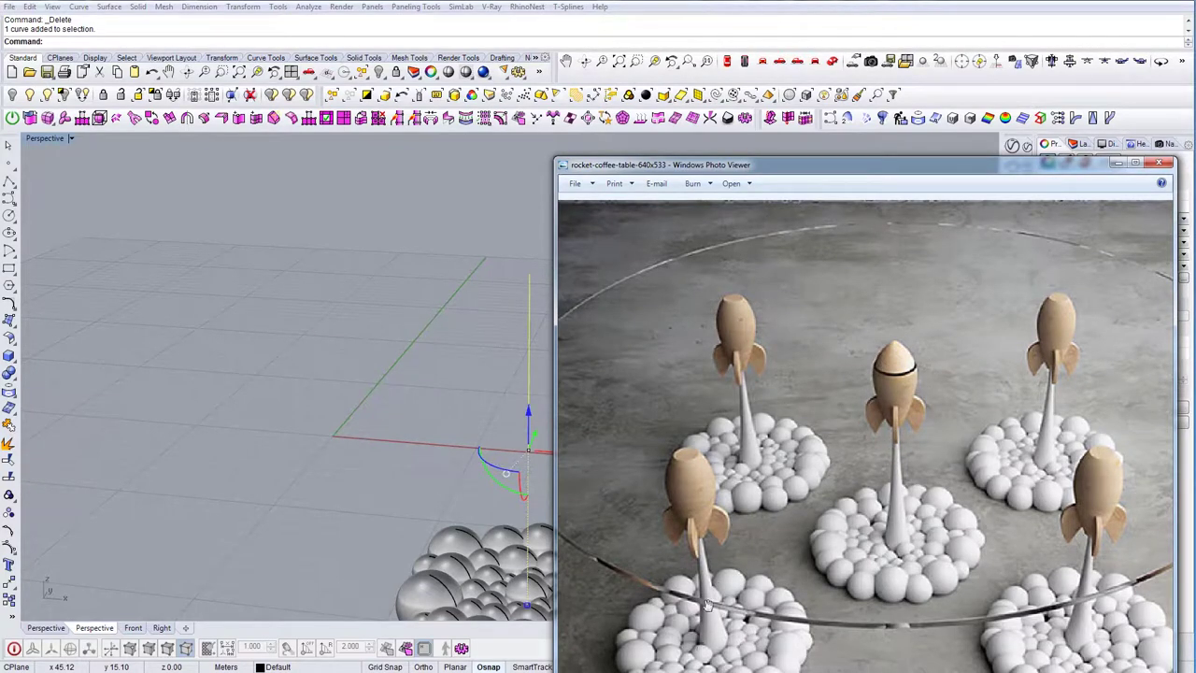
left_click_drag(816, 164, 1194, 273)
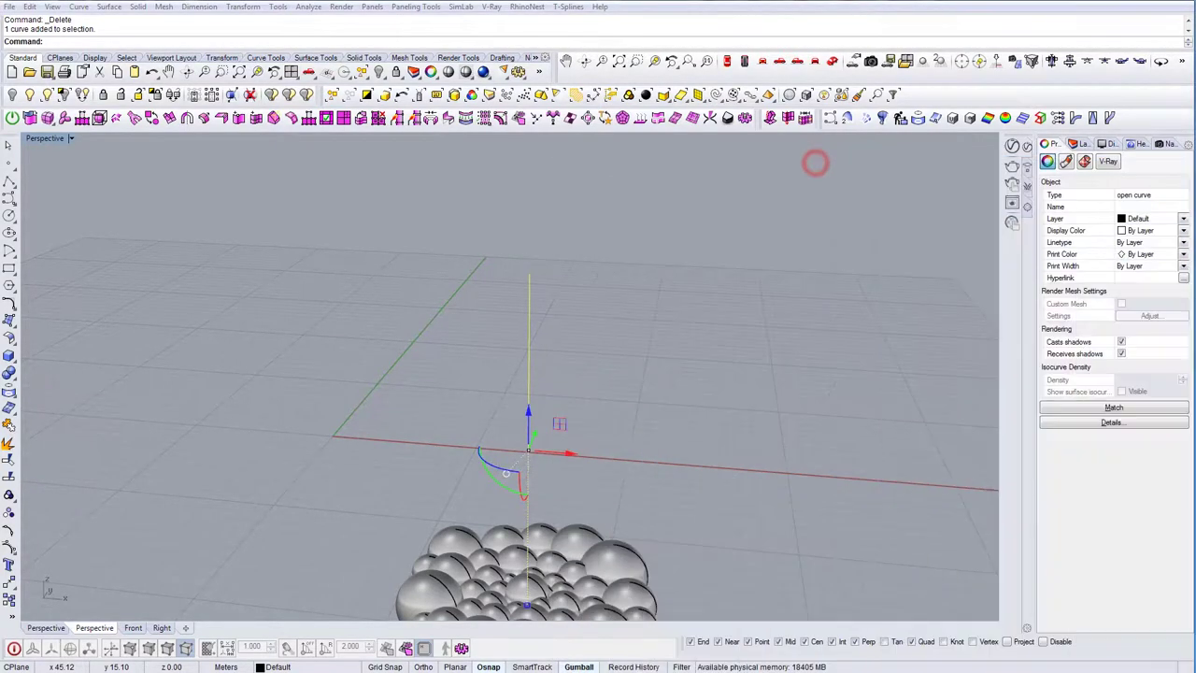
Step: Duplicate the vertical line into the open space beside the sphere cluster and display the Front view
right_click_drag(572, 371, 561, 341)
left_click_drag(605, 345, 419, 347)
right_click_drag(452, 336, 577, 355, "shift")
left_click_drag(552, 374, 477, 329)
left_click(762, 61)
right_click_drag(486, 276, 508, 293)
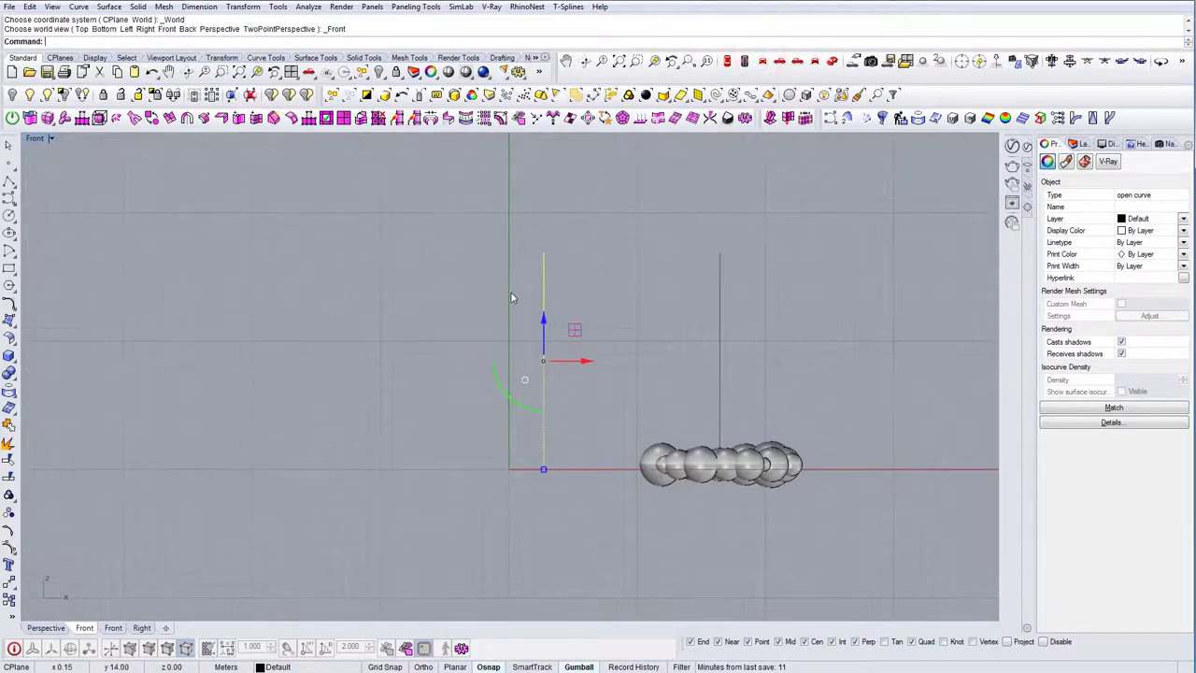
scroll(508, 293, "up", 4)
key("Escape")
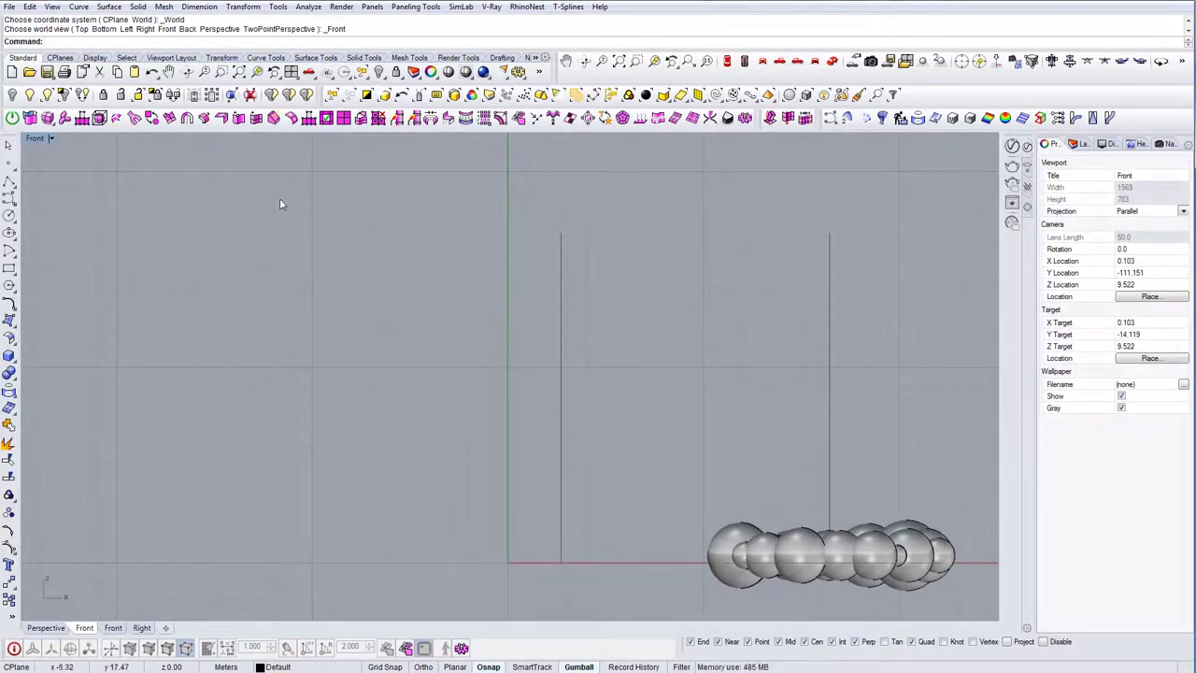
Step: Draw an interpolated curve beside the copied line, starting near its top end and flaring outward to just below its base
left_click(8, 163)
scroll(551, 246, "up", 2)
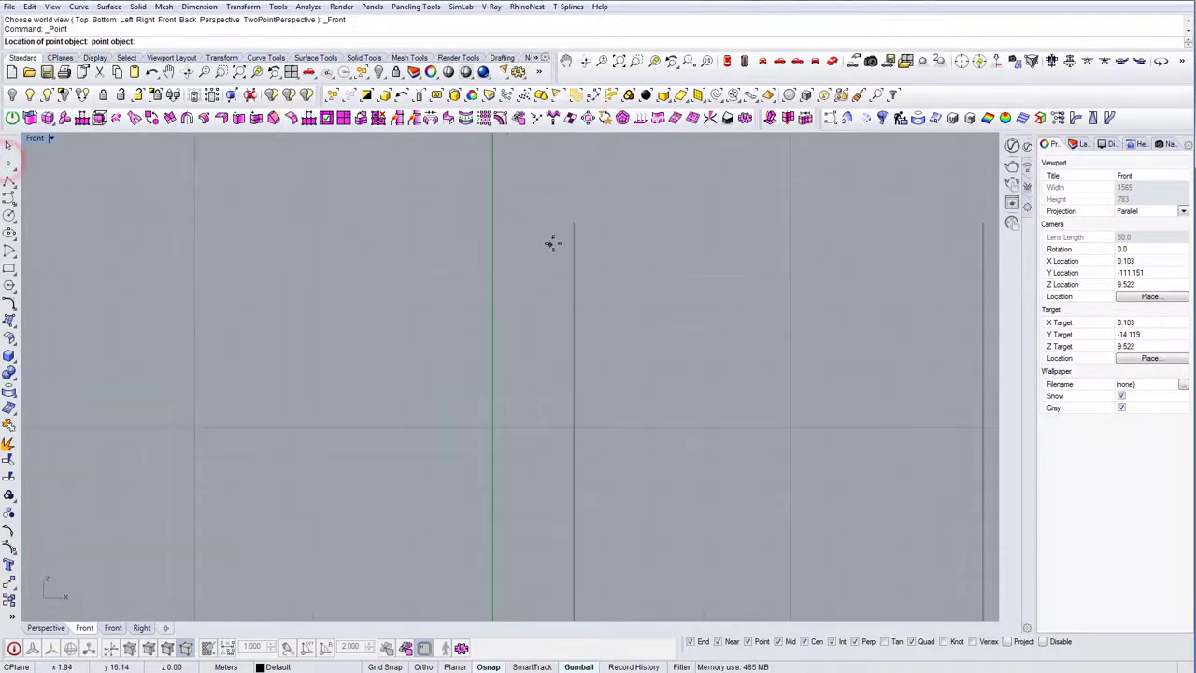
left_click(11, 199)
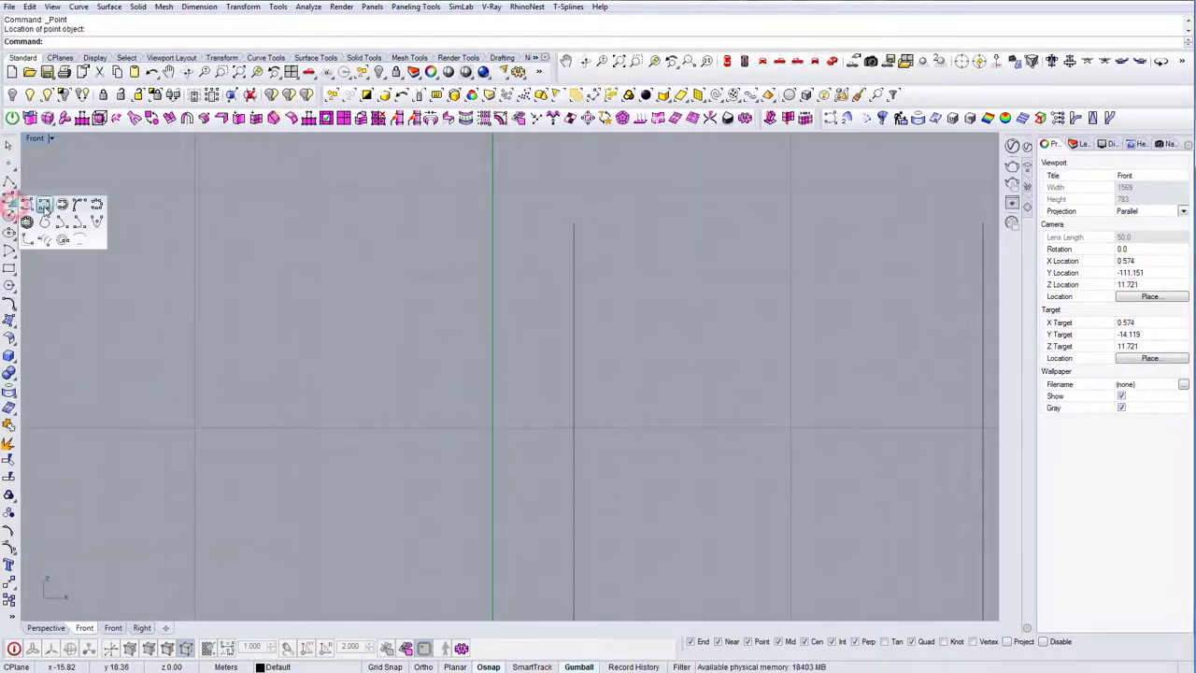
left_click(44, 205)
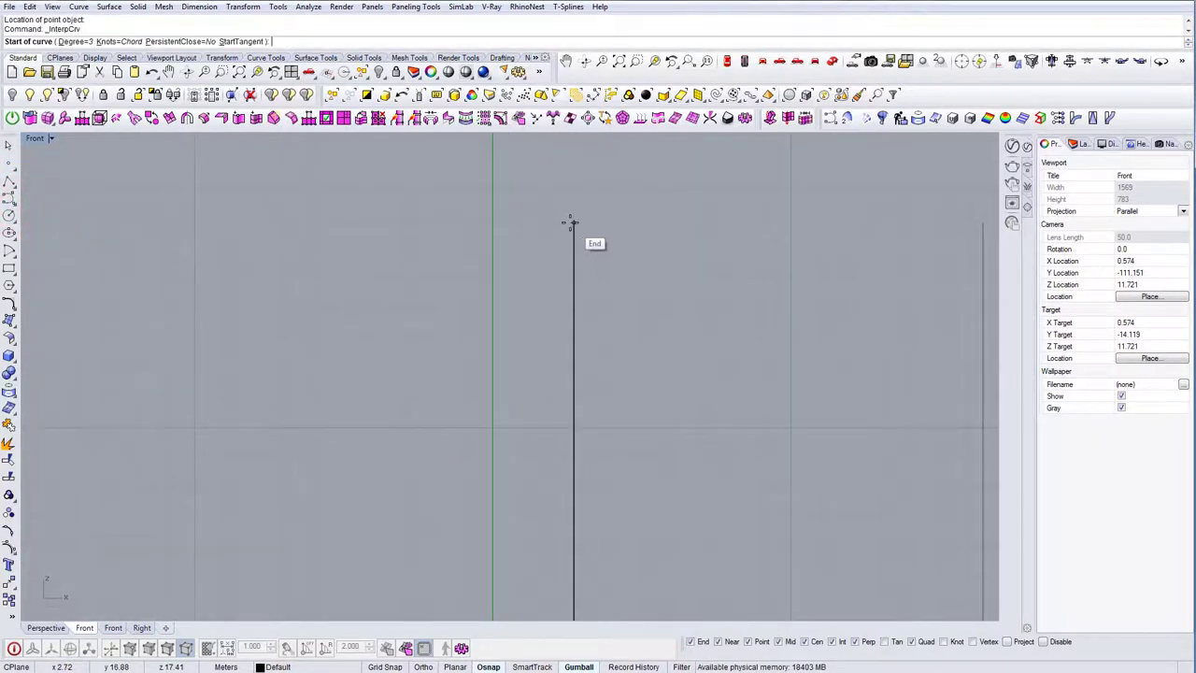
left_click(566, 225)
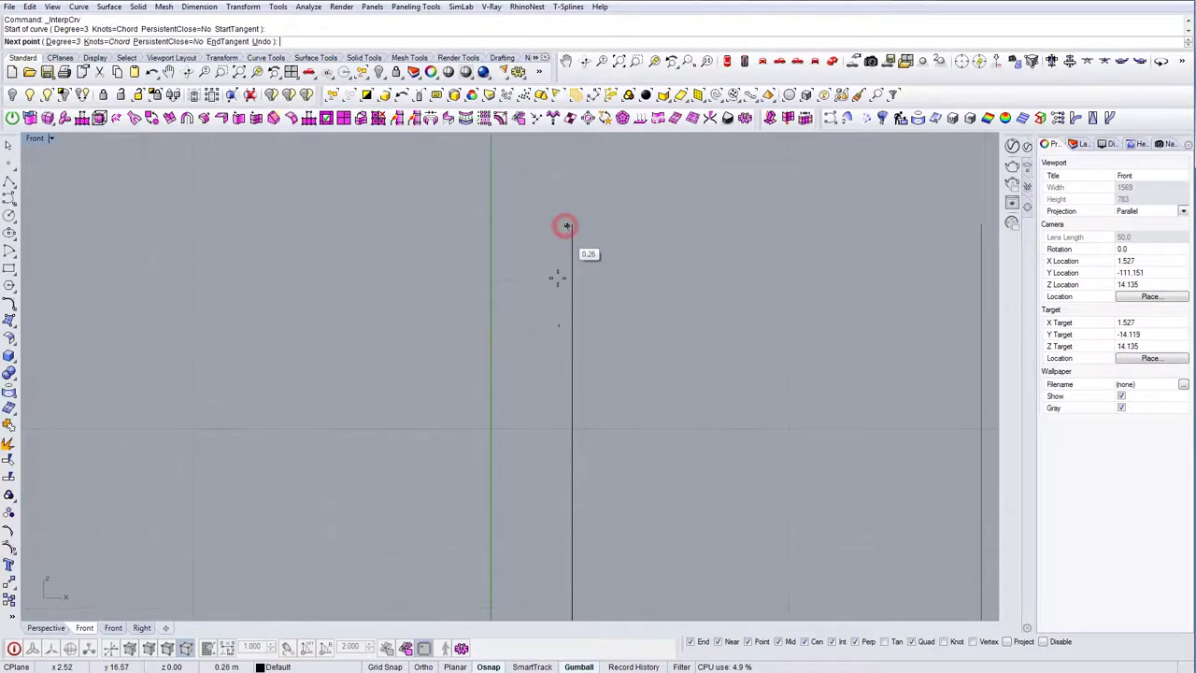
left_click(562, 396)
left_click(571, 492)
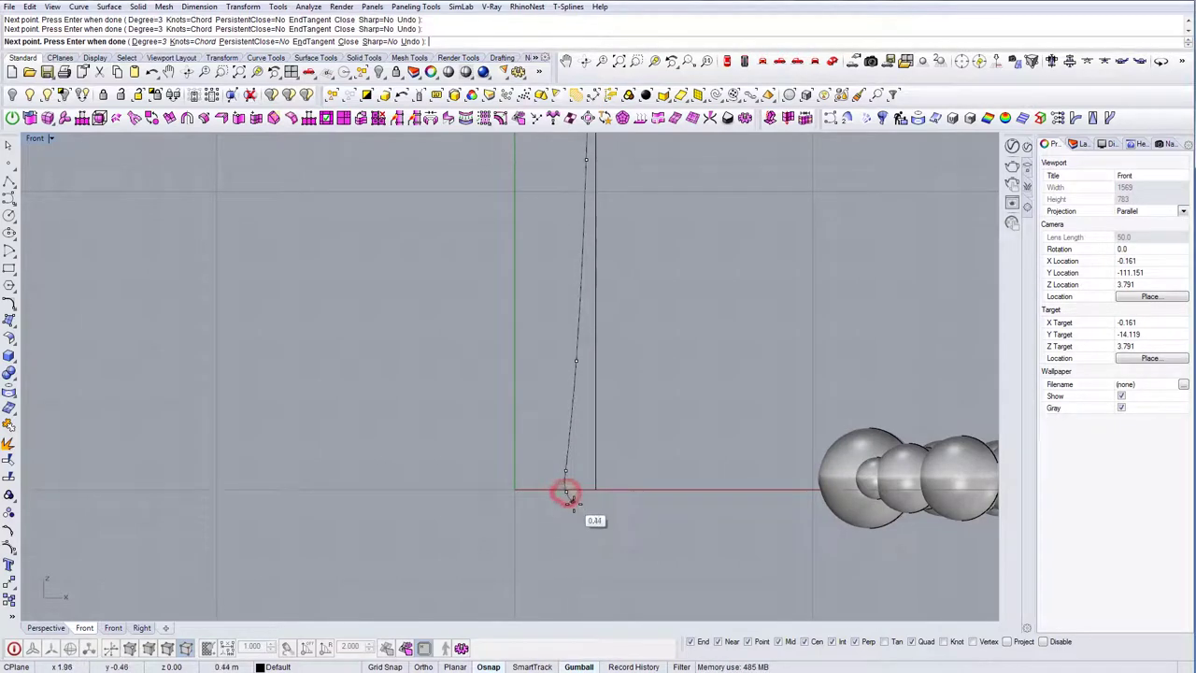
left_click(570, 516)
key("Return")
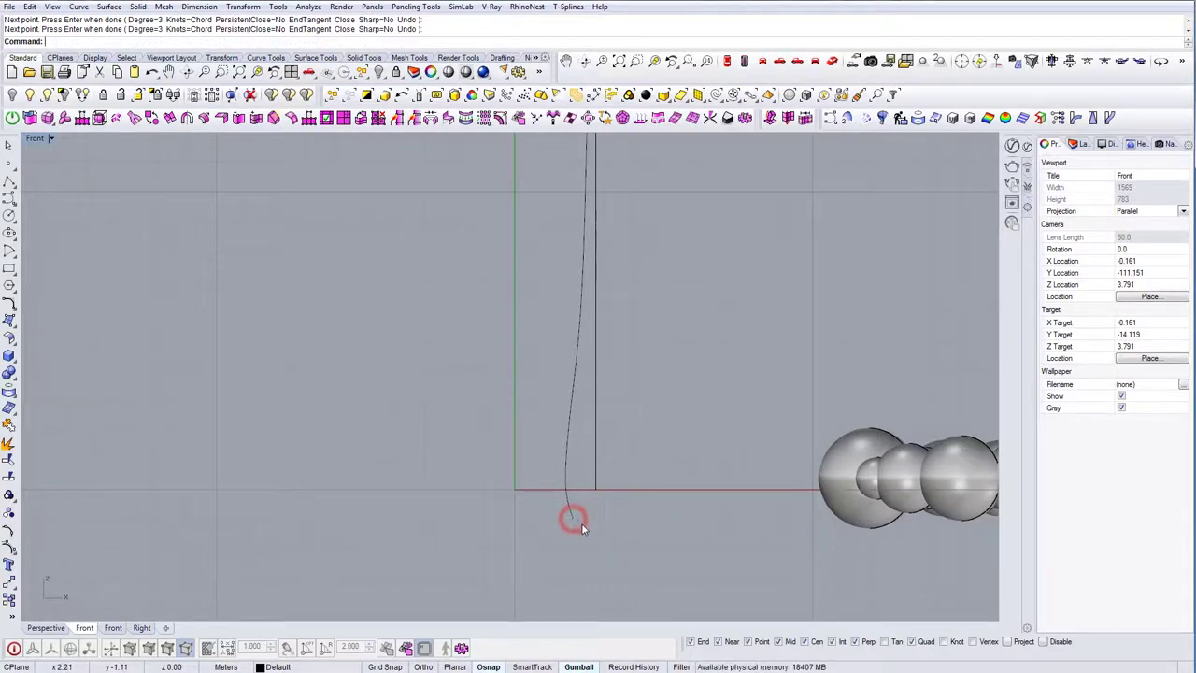
Step: Shift the interpolated profile curve slightly closer to the copied vertical line
scroll(583, 477, "down", 2)
left_click(574, 458)
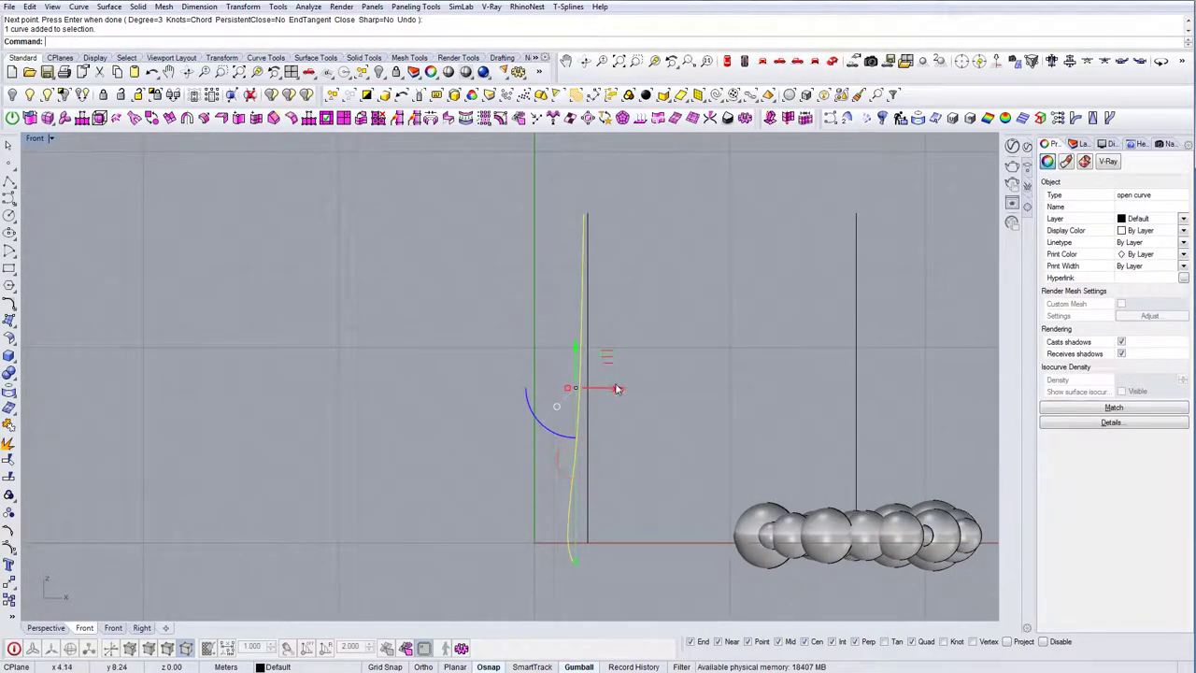
left_click_drag(616, 389, 618, 390)
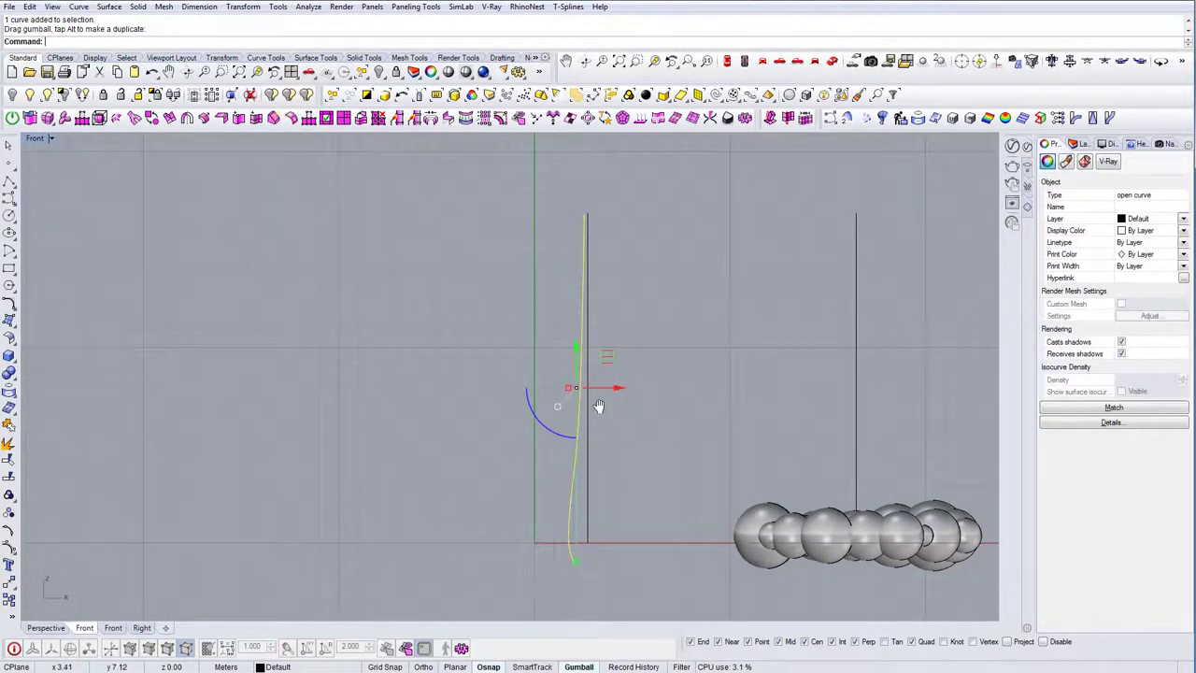
right_click_drag(595, 410, 585, 419)
scroll(606, 279, "up", 2)
left_click(606, 276)
Step: Draw short horizontal lines from the copied vertical line's lower and upper ends outward across the profile curve
right_click_drag(583, 612, 574, 425)
type("l")
key("Return")
left_click(568, 412)
left_click(477, 411)
right_click_drag(555, 324, 517, 492)
scroll(517, 492, "down", 4)
scroll(528, 323, "up", 4)
right_click(523, 268)
left_click(520, 261)
left_click(471, 264)
scroll(505, 263, "down", 8)
type("tr")
key("Return")
left_click(503, 384)
key("Return")
key("Escape")
Step: Trim the ends of the profile curve that extend past the horizontal lines
type("tr")
key("Return")
left_click_drag(515, 471, 511, 437)
left_click(511, 440)
key("Return")
left_click(502, 446)
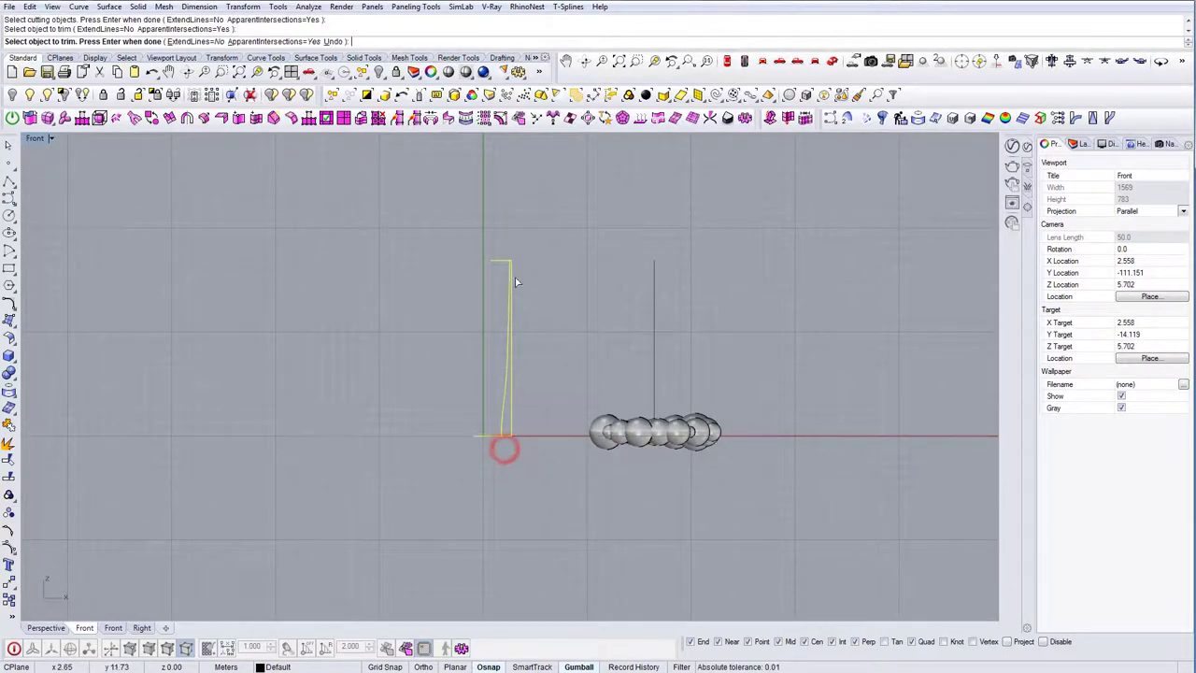
scroll(519, 261, "up", 4)
scroll(498, 259, "up", 4)
left_click(487, 249)
key("Return")
Step: Delete the upper horizontal line used for trimming
left_click_drag(455, 276, 443, 248)
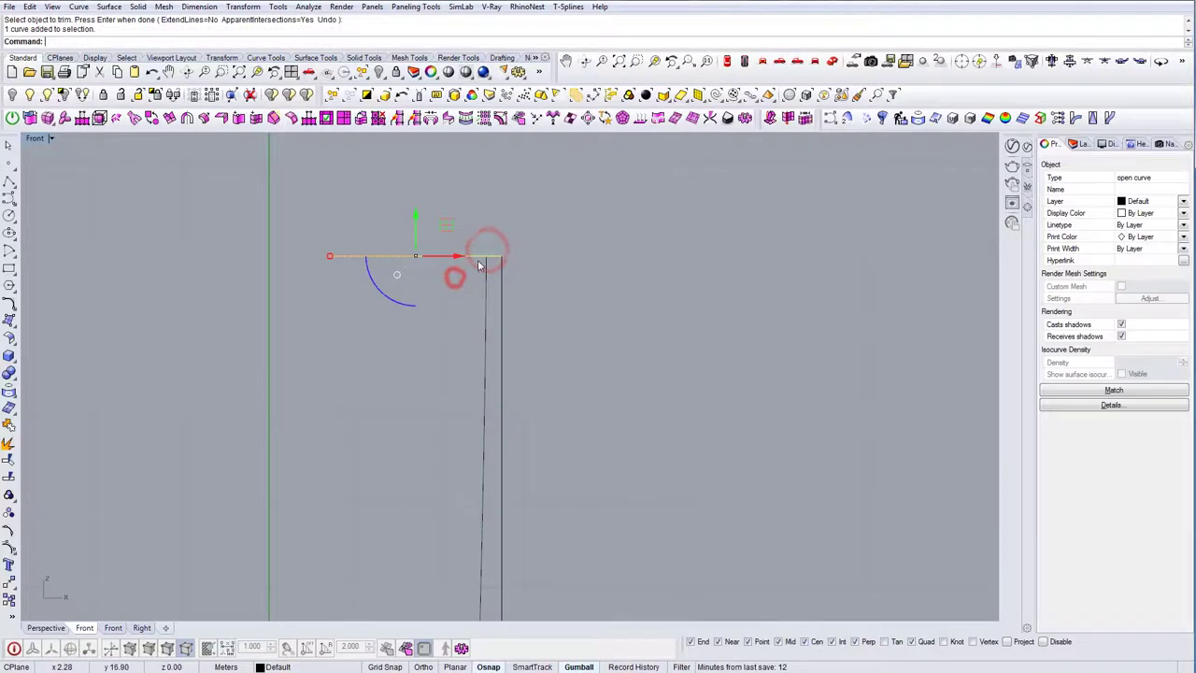
key("Delete")
scroll(504, 260, "down", 8)
Step: Select the profile curve, return to the Perspective view and set the construction plane to World Top
left_click(495, 275)
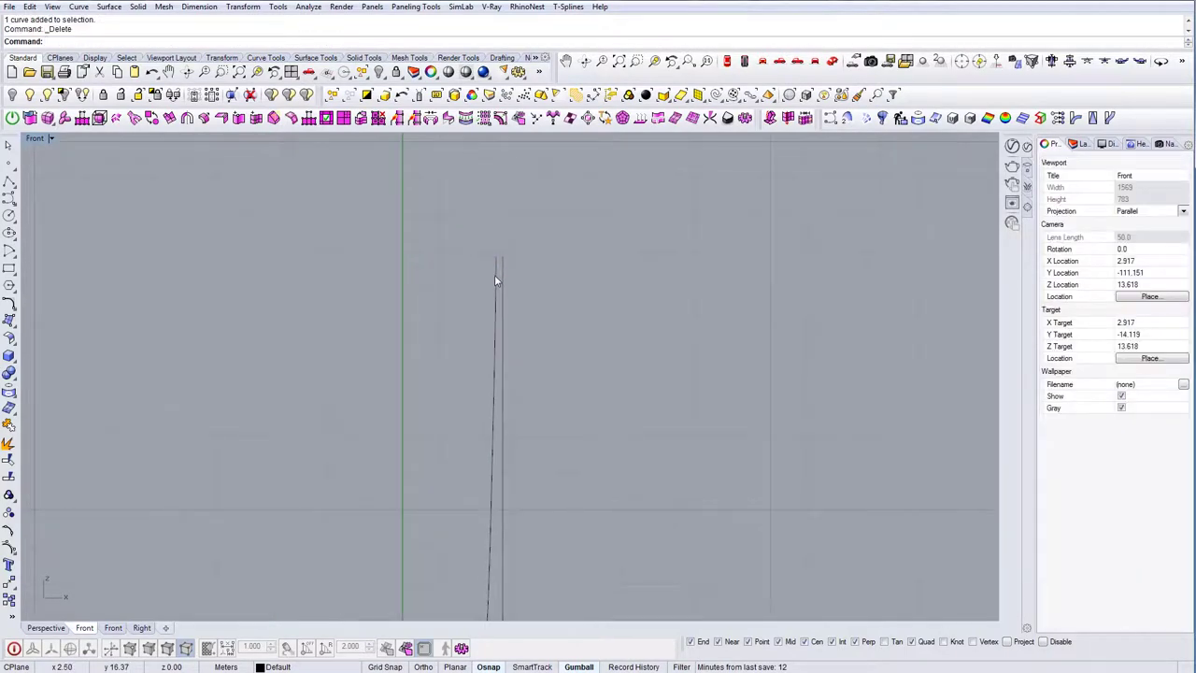
left_click(832, 62)
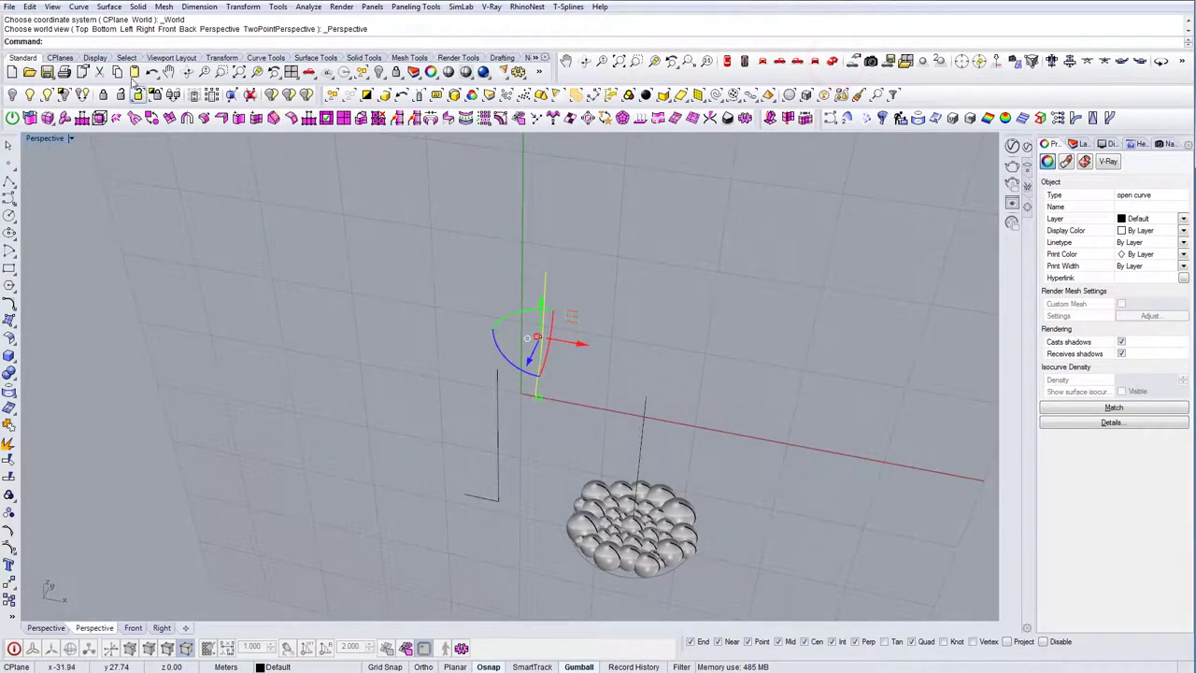
left_click(61, 58)
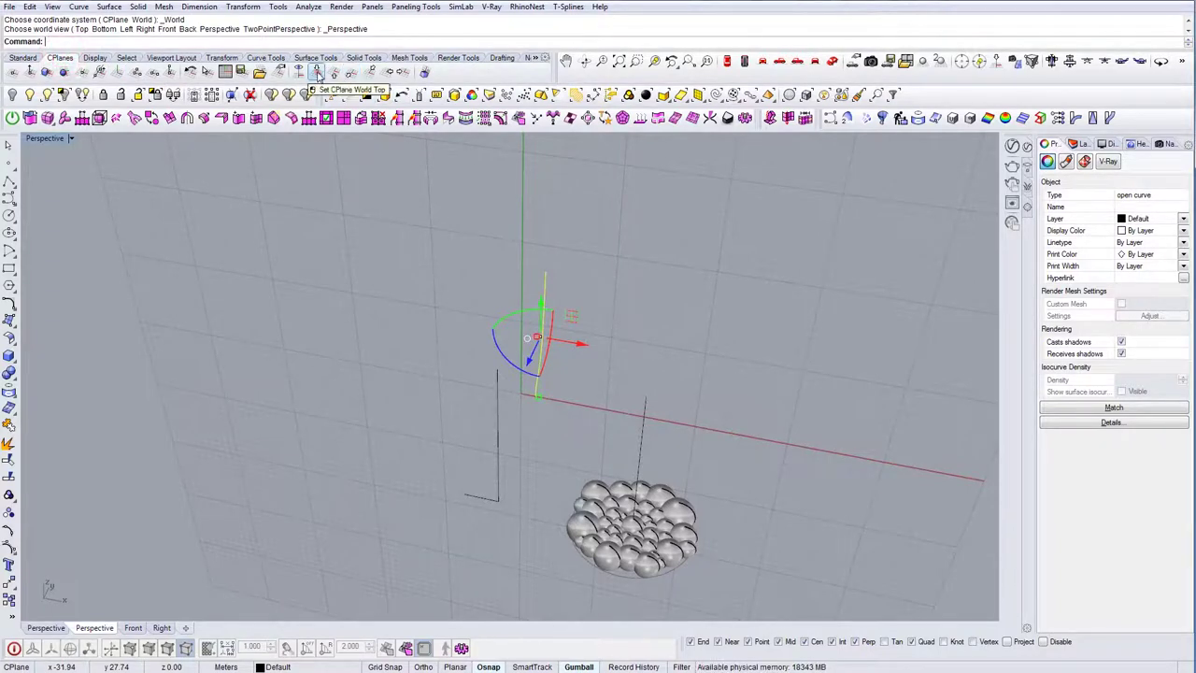
left_click(318, 78)
Step: Move the trimmed profile curve to the base of the copied vertical line
right_click_drag(555, 315, 584, 385)
type("M")
key("Return")
key("Return")
left_click(559, 416)
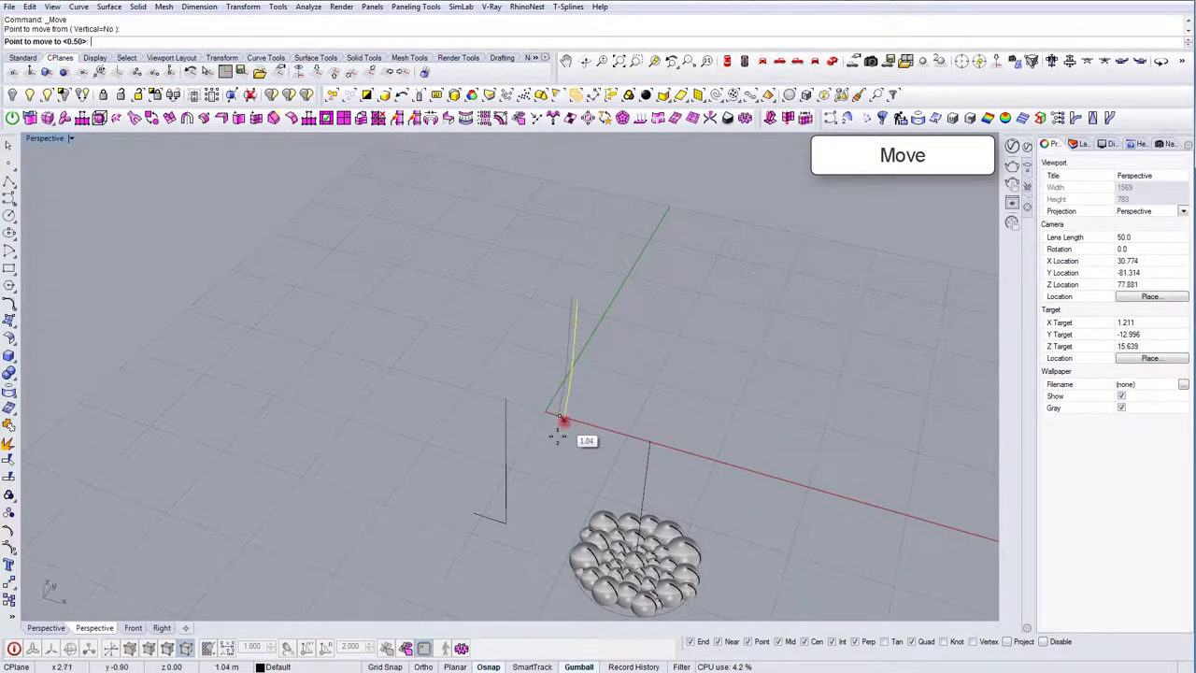
left_click(505, 521)
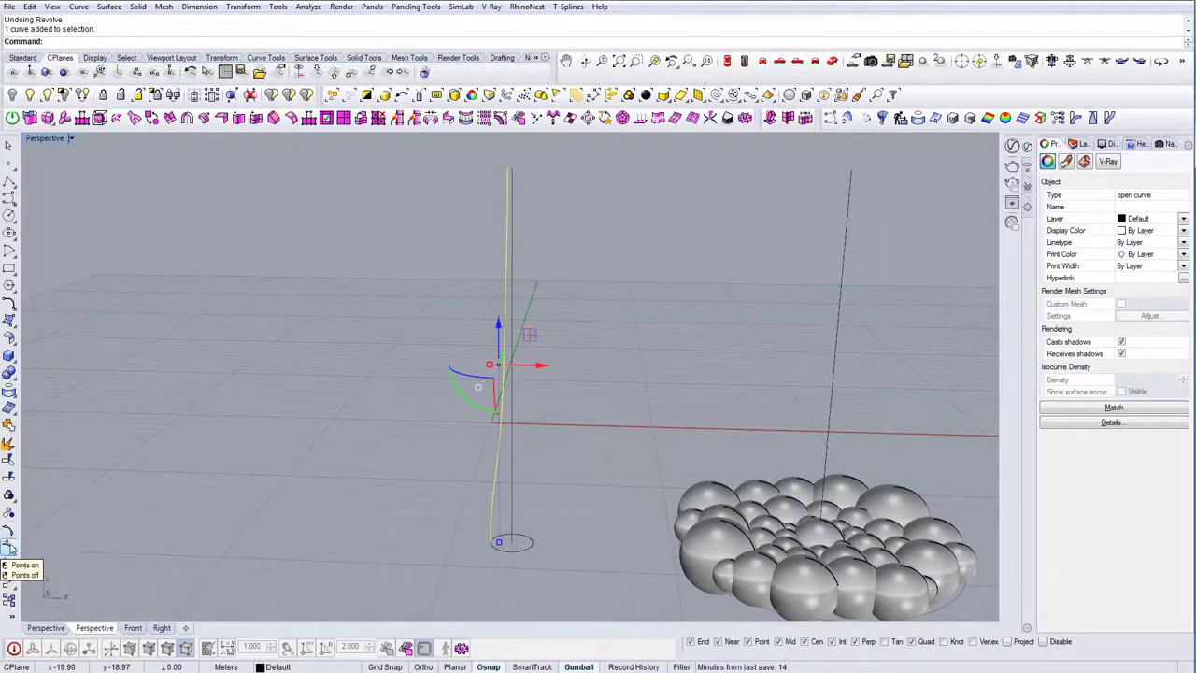
Step: Turn on the profile curve's control points and adjust a point on its lower part to refine the flare
left_click(9, 547)
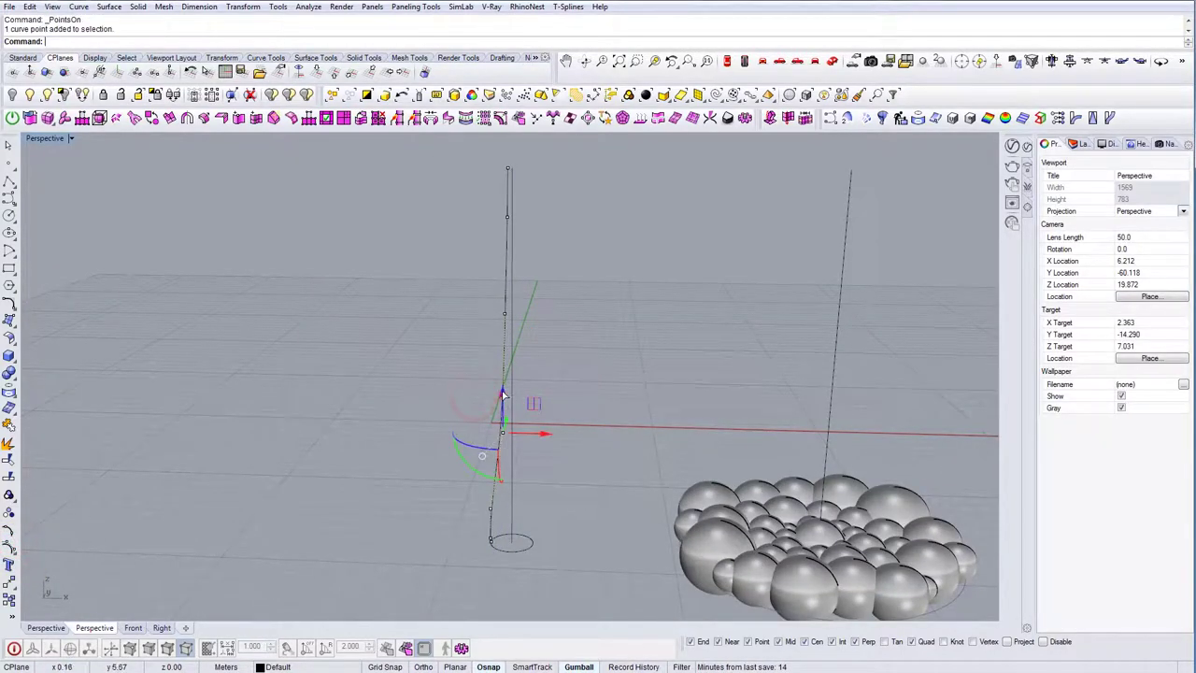
right_click_drag(574, 400, 495, 476)
left_click(496, 477)
key("Escape")
right_click_drag(528, 519, 547, 518)
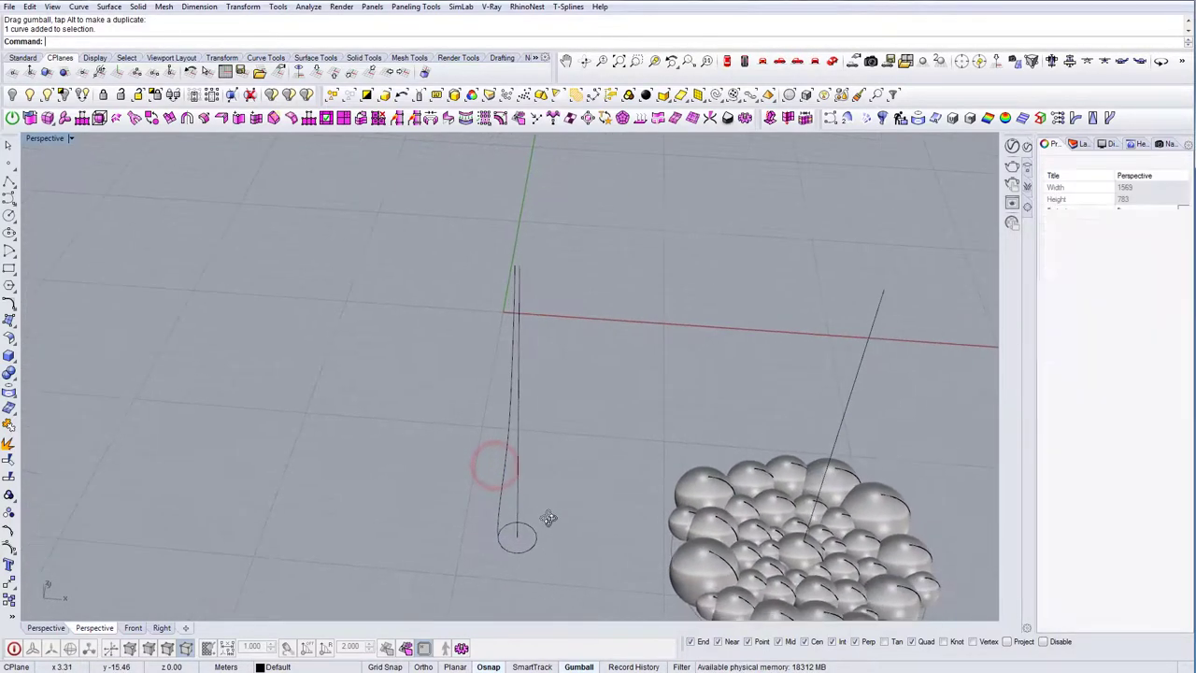
scroll(505, 490, "up", 3)
Step: Revolve the profile curve a full circle around the copied vertical line to form the tapered trail
left_click(499, 491)
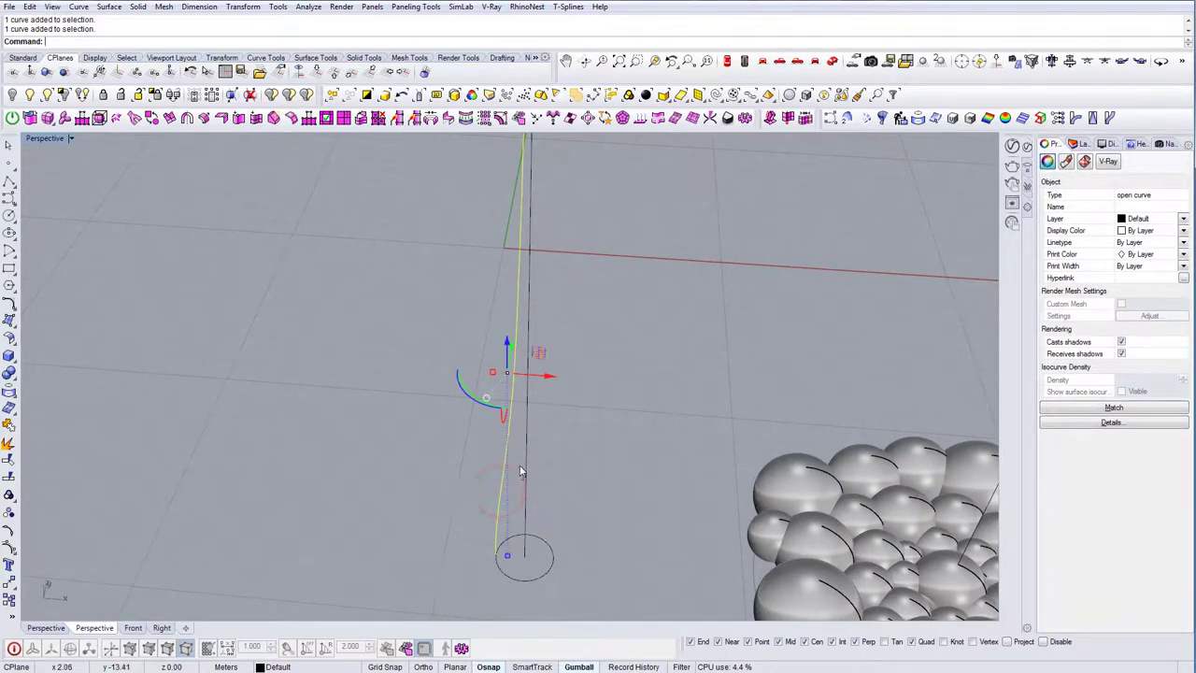
right_click_drag(526, 466, 535, 504)
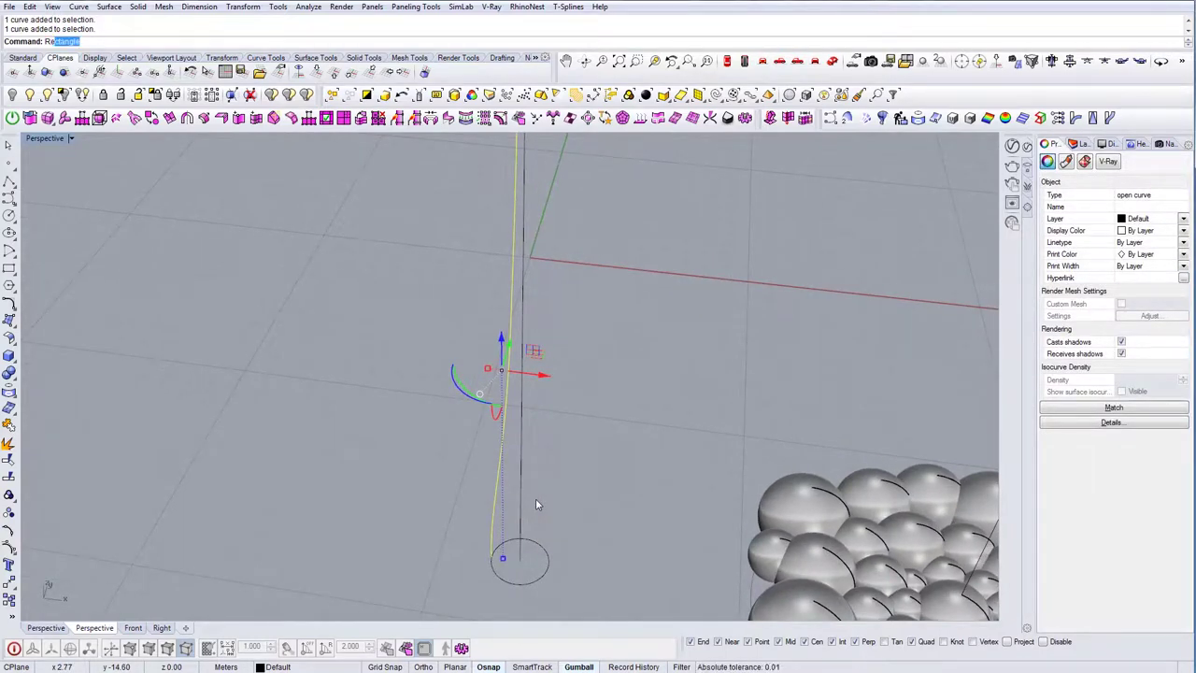
type("vo")
key("Return")
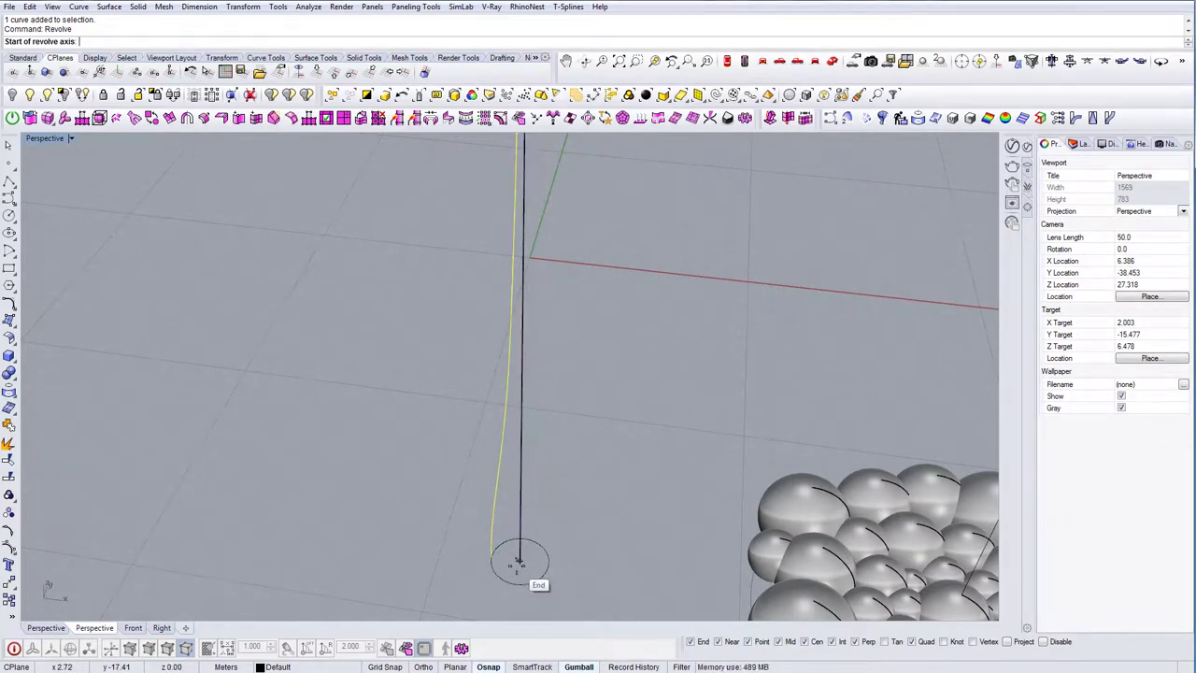
left_click(517, 561)
scroll(517, 563, "down", 2)
left_click(520, 354)
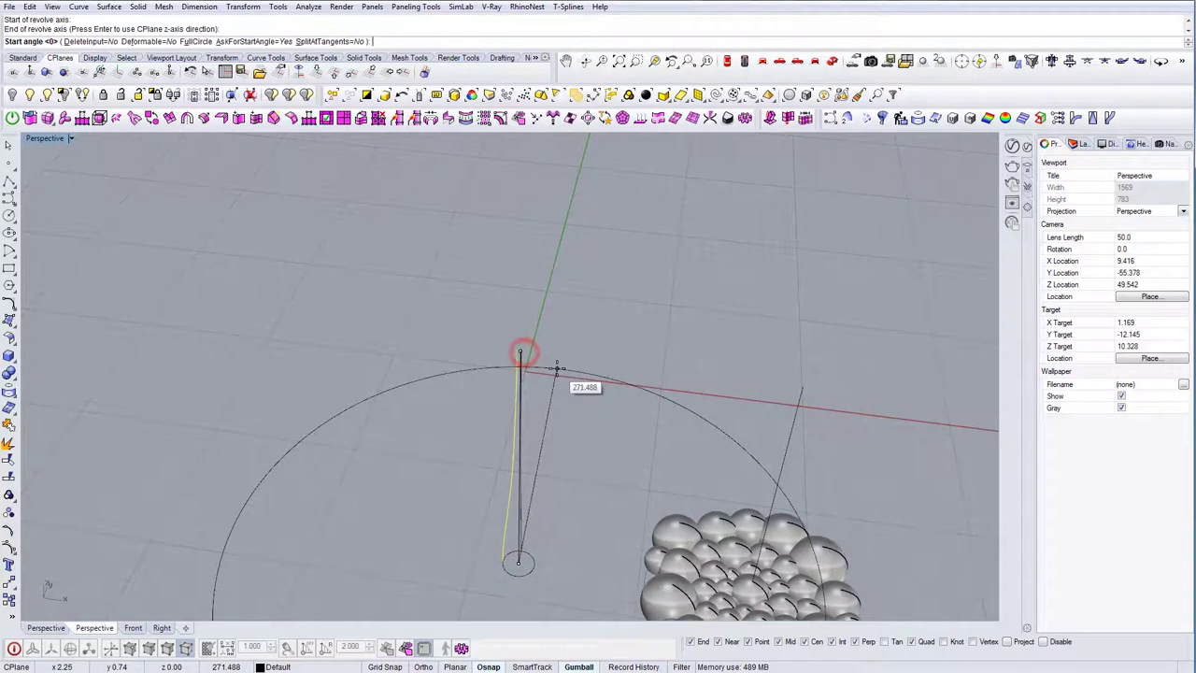
key("Return")
key("Return")
Step: Complete the revolve and select the tapered trail surface, checking it in the World Top view before returning to Perspective
left_click(552, 369)
right_click_drag(552, 369, 507, 370)
left_click(536, 447)
left_click(732, 58)
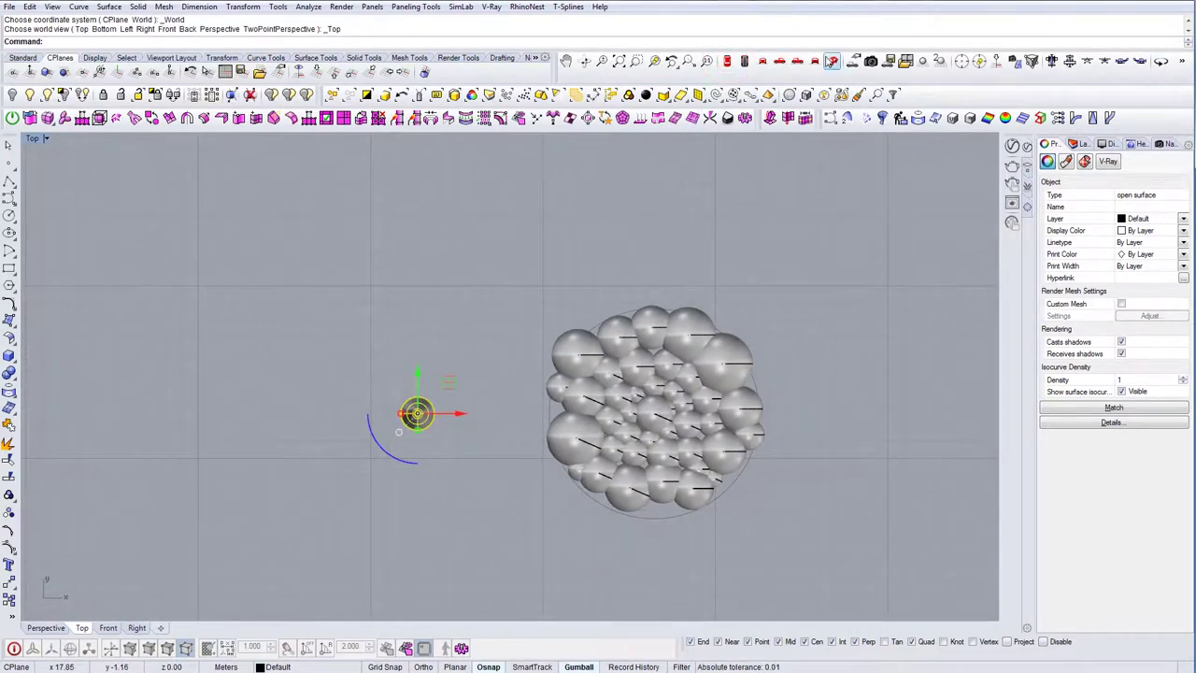
left_click(832, 61)
Step: Move the tapered trail from its base centre onto the centre of the sphere cluster
scroll(513, 346, "down", 2)
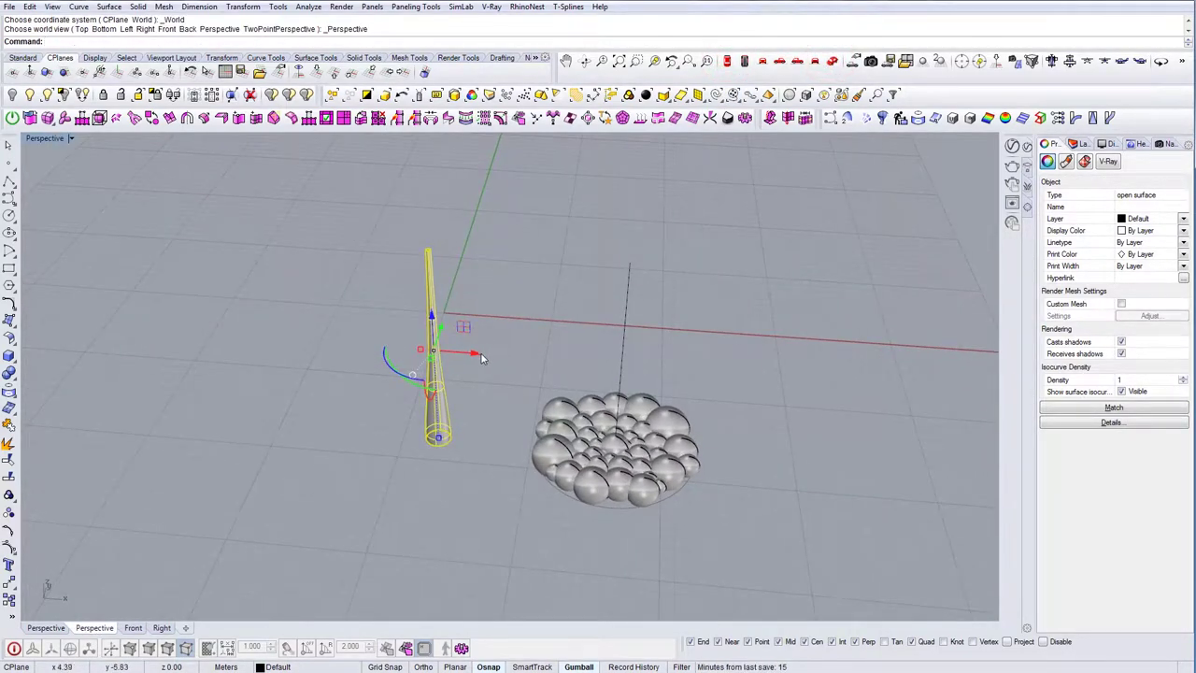
scroll(436, 439, "up", 6)
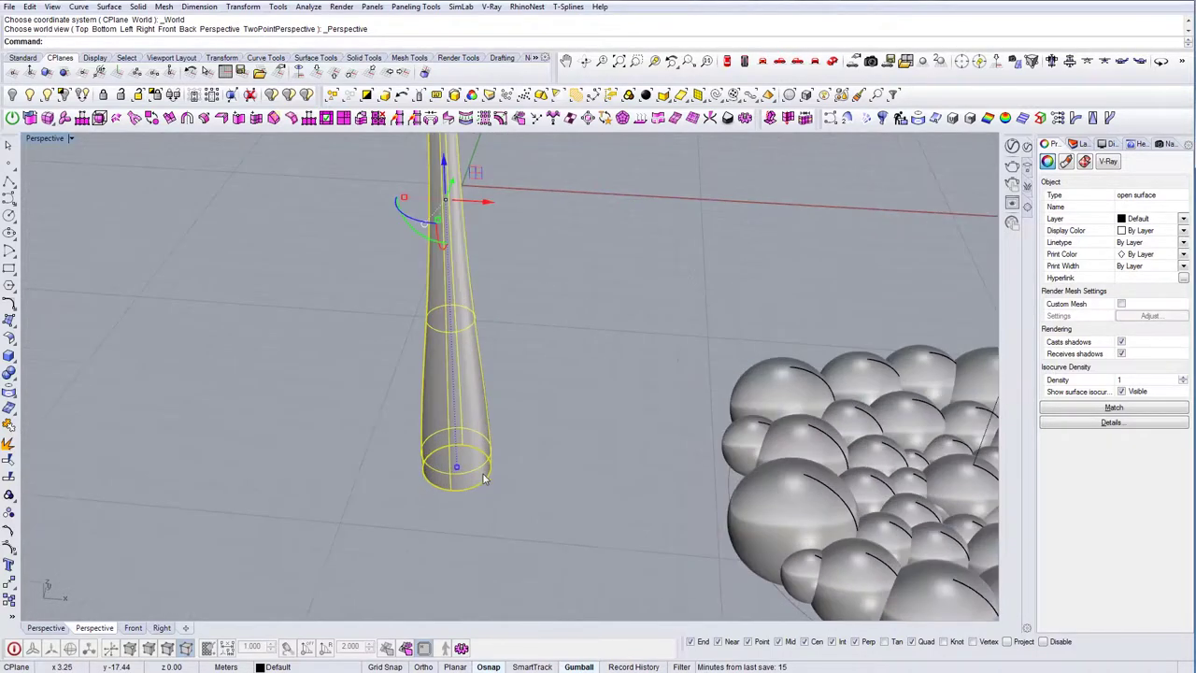
right_click_drag(454, 467, 542, 550)
type("m")
key("Return")
left_click(453, 496)
scroll(482, 488, "down", 6)
key("F8")
key("Tab")
scroll(533, 468, "down", 4)
left_click(681, 276)
Step: Delete the leftover construction curves where the trail was originally built
right_click_drag(643, 312, 572, 348, "shift")
right_click_drag(558, 373, 543, 357)
left_click_drag(358, 365, 355, 362)
key("Delete")
right_click_drag(532, 388, 558, 431)
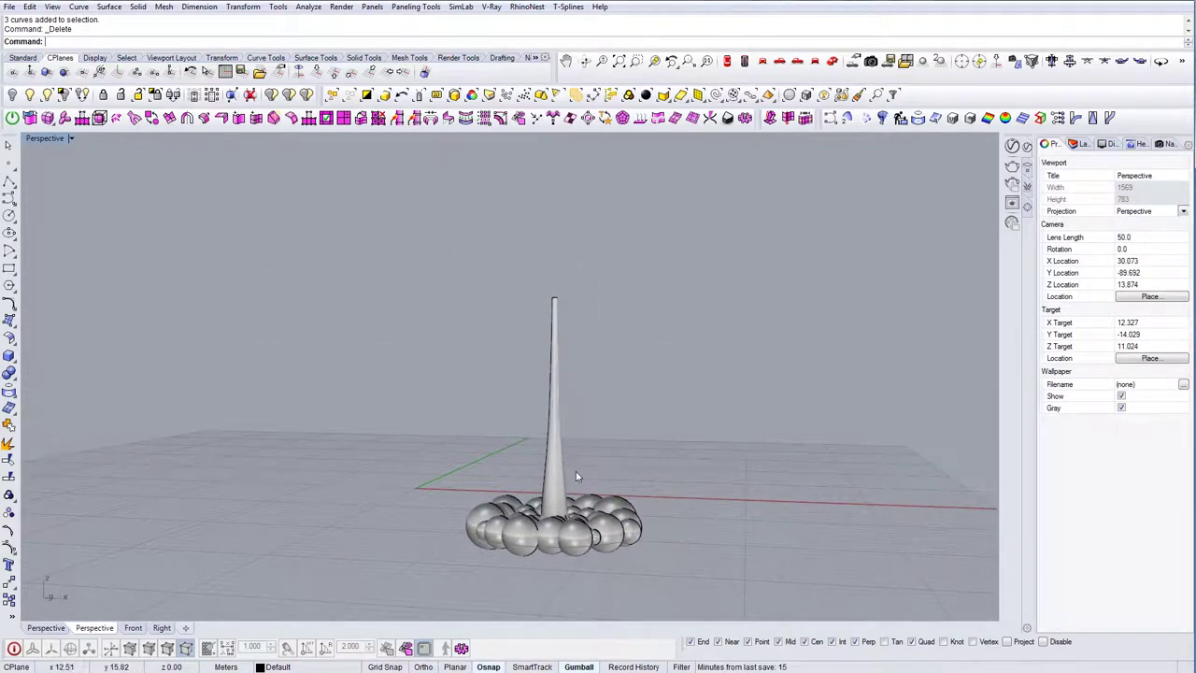
right_click_drag(579, 474, 554, 418)
Step: Check the sphere cluster from the Right view, selecting all the spheres and clearing the selection
left_click(778, 61)
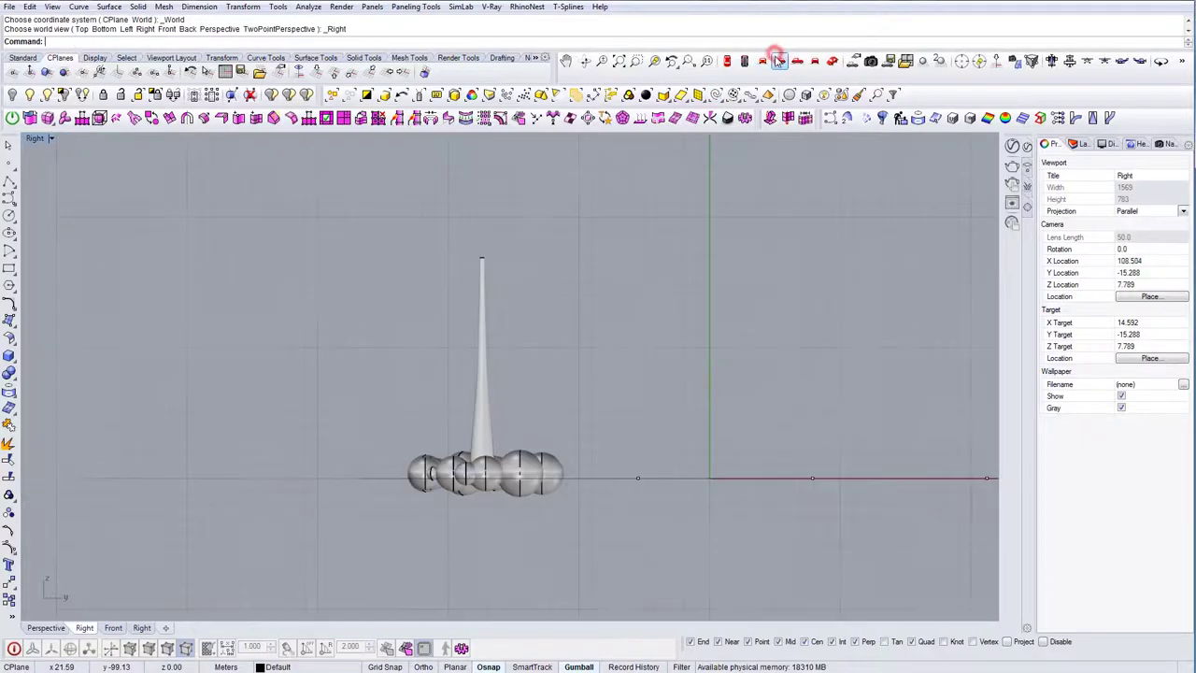
scroll(362, 424, "up", 3)
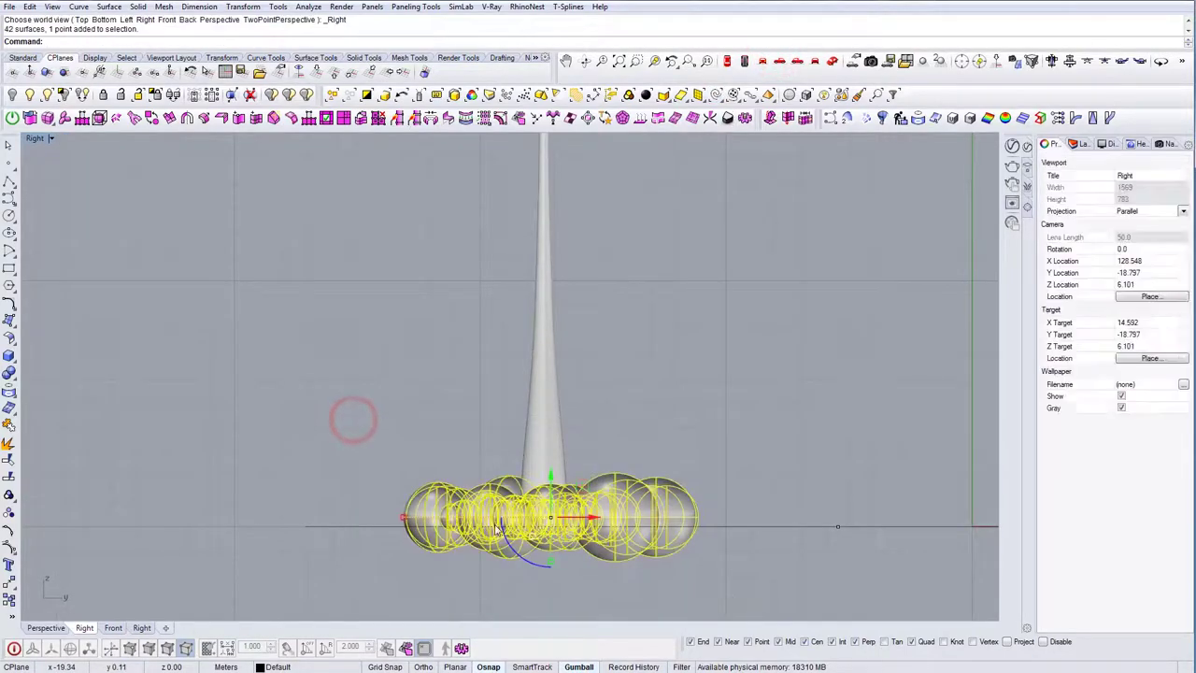
left_click_drag(731, 603, 729, 598)
left_click(363, 533)
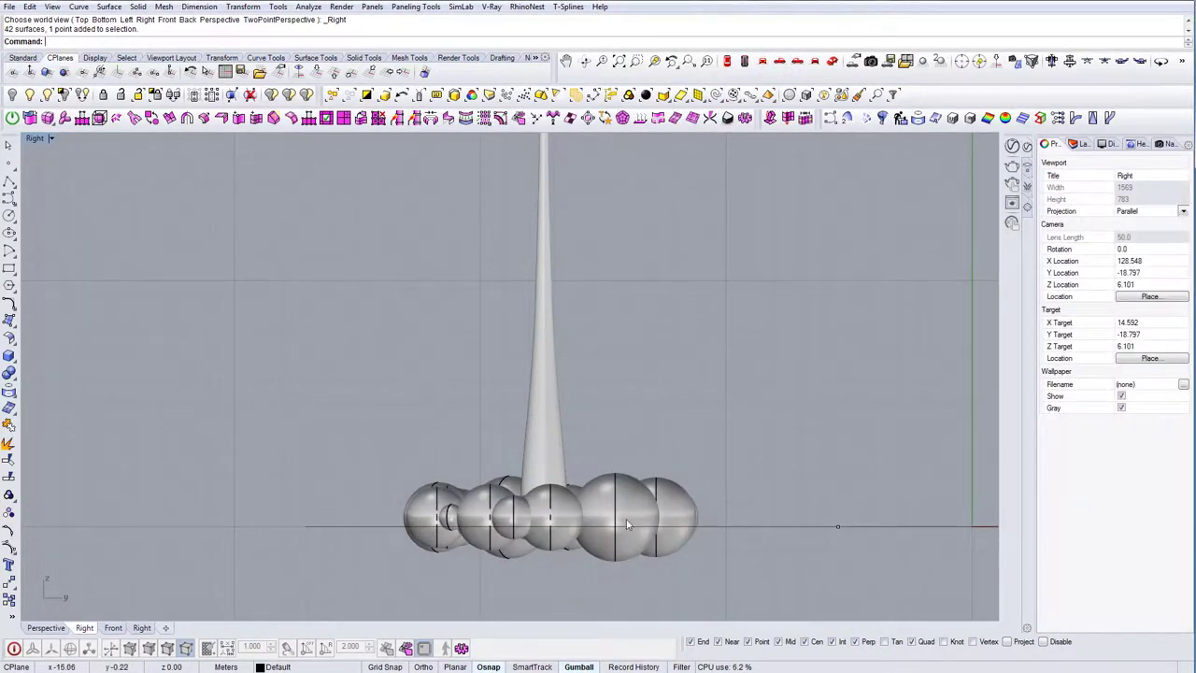
Step: Set the construction plane to World Top in the Perspective view and draw a rectangle surrounding the sphere base
left_click(834, 63)
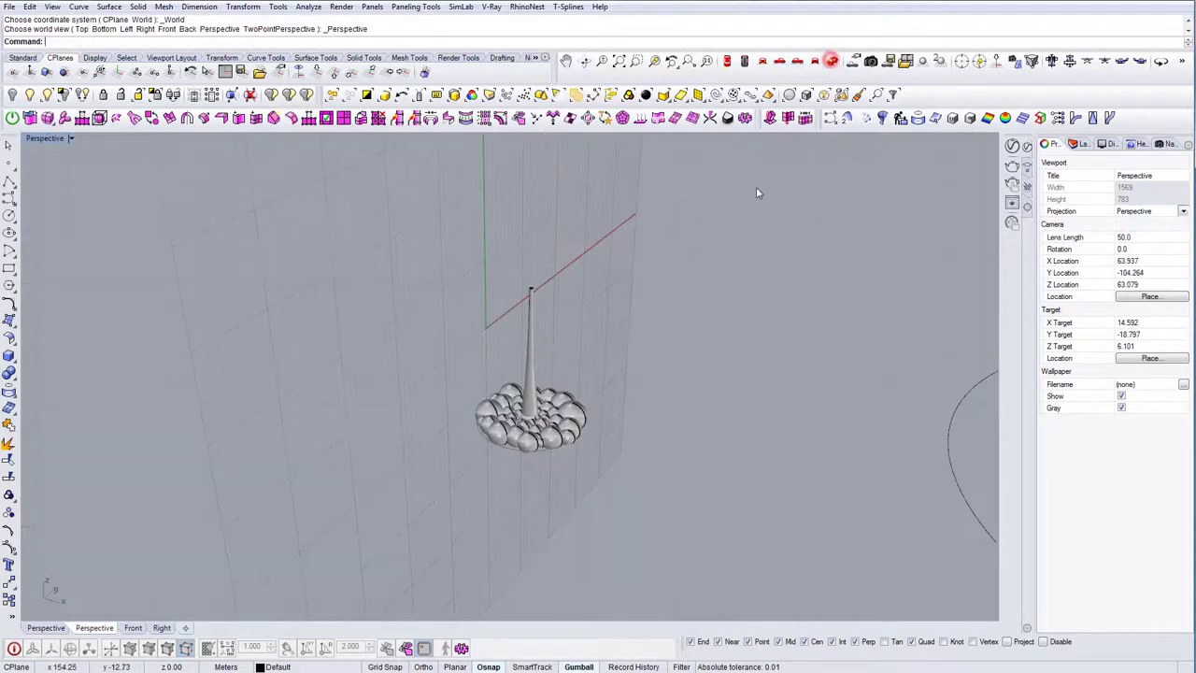
left_click(317, 72)
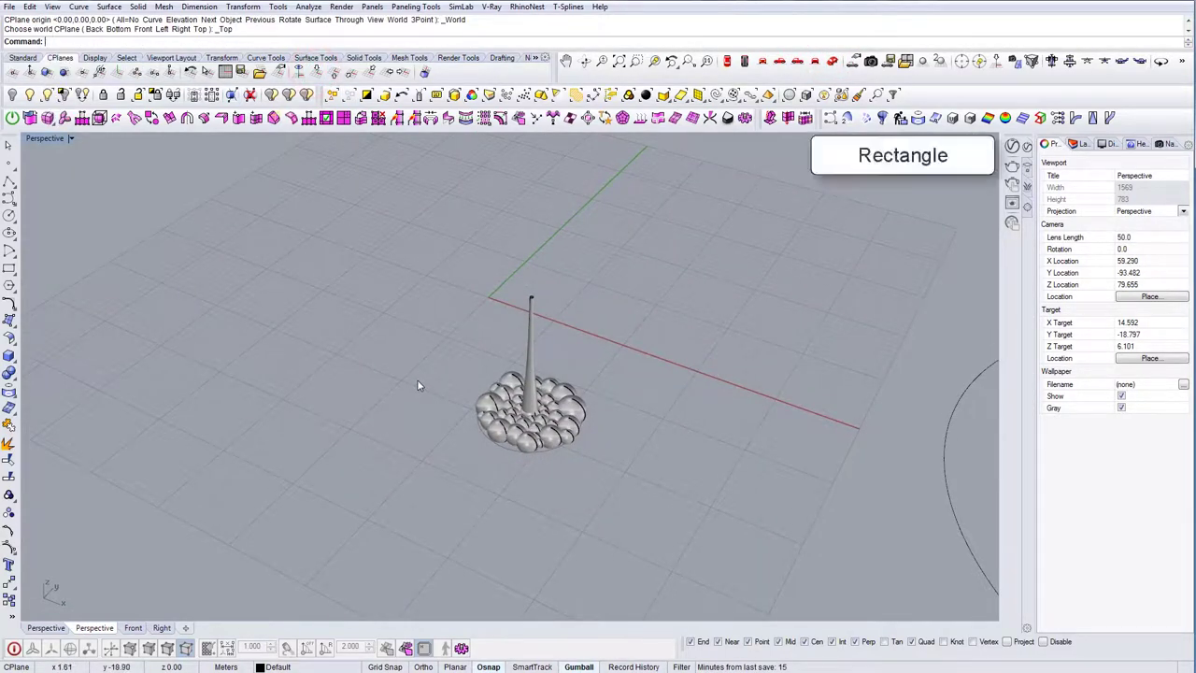
type("ectangle")
key("Return")
left_click(403, 299)
left_click(689, 598)
Step: Create a planar surface from the rectangle with PlanarSrf
left_click_drag(749, 575, 642, 512)
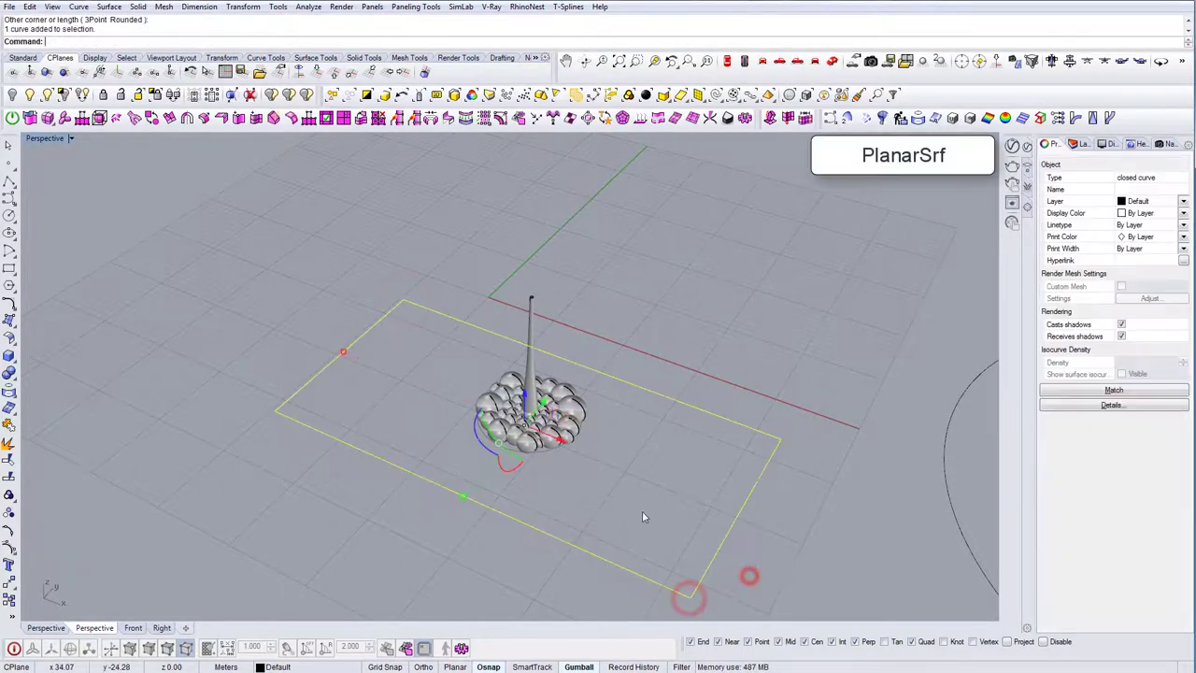
type("PlanarSrf")
key("Return")
left_click(579, 467)
right_click_drag(579, 467, 629, 400)
key("Escape")
Step: Boolean split the spheres of the base with the planar surface as the cutting object
scroll(535, 411, "up", 7)
right_click_drag(568, 449, 538, 469)
type("BS")
key("Return")
scroll(521, 456, "down", 6)
left_click(520, 457)
key("Return")
left_click(688, 468)
key("Return")
Step: Delete the lower parts of the split spheres beneath the cutting plane, selecting them in the Right view
scroll(597, 480, "up", 3)
left_click(618, 477)
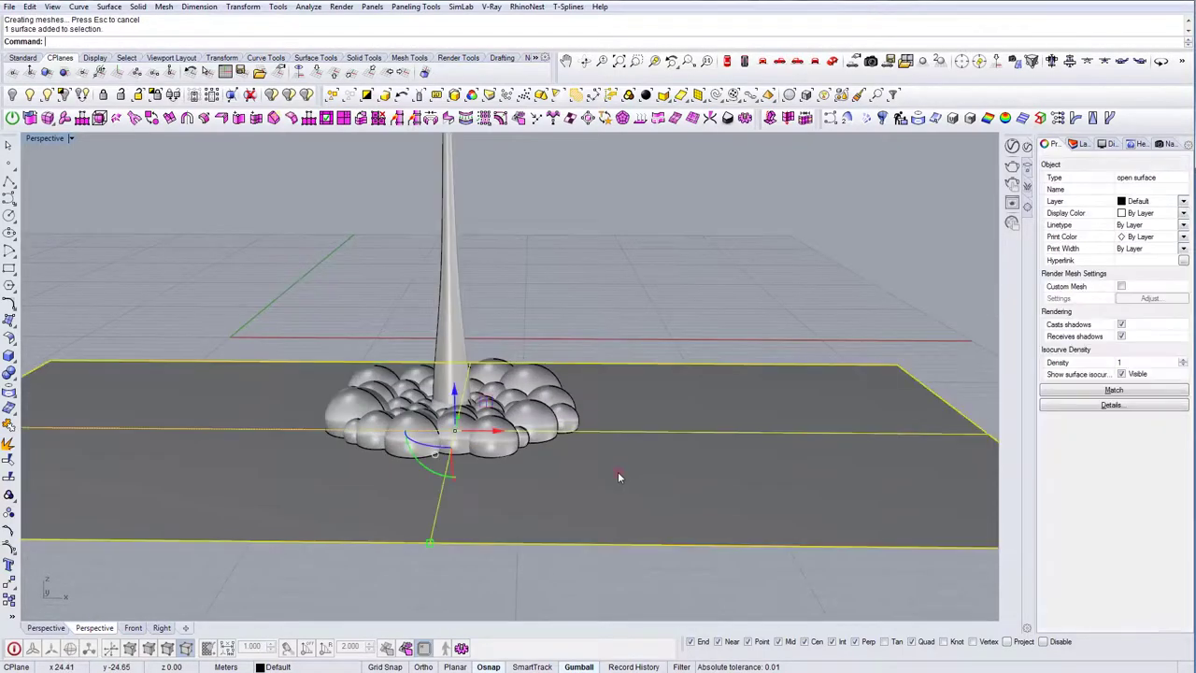
right_click_drag(618, 499, 616, 452)
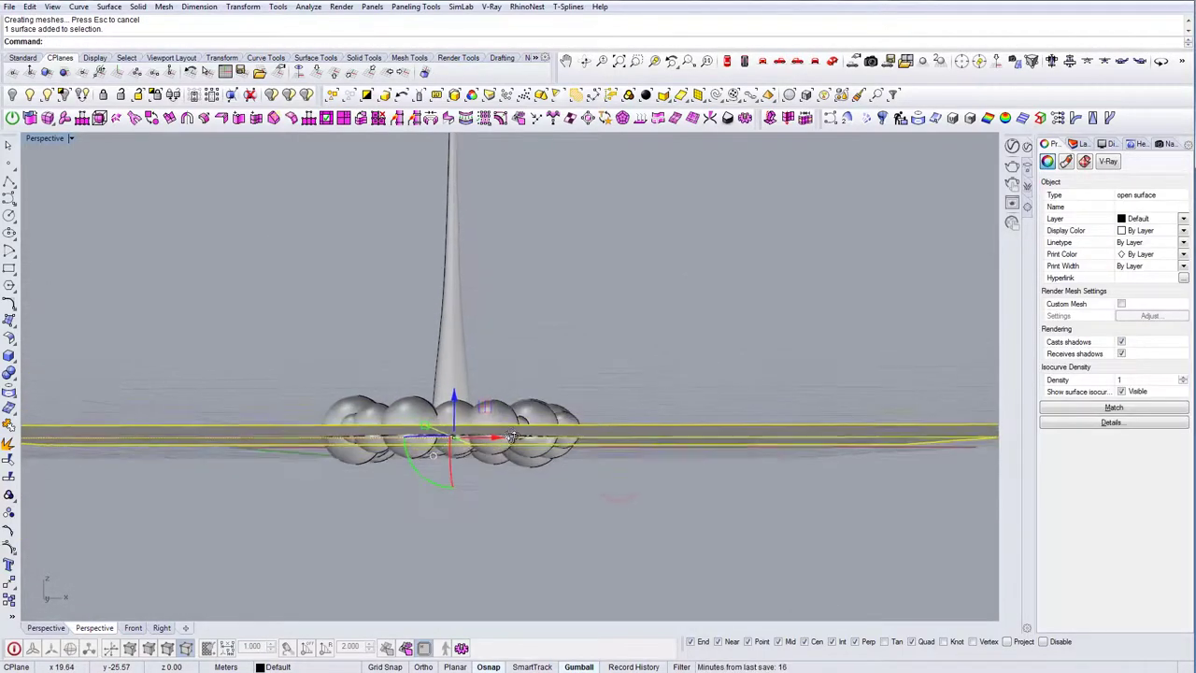
left_click(768, 61)
left_click_drag(693, 479, 445, 444)
key("Delete")
scroll(543, 440, "up", 2)
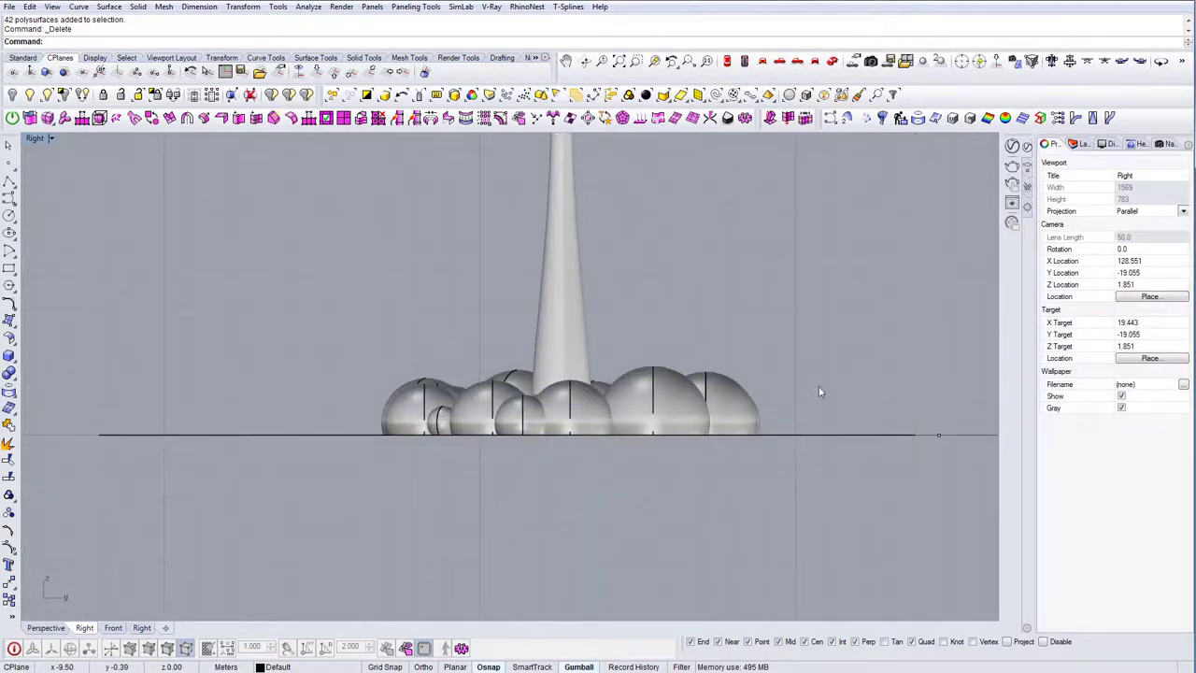
Step: Return to the Perspective view and delete the planar cutting surface and its rectangle
left_click(851, 62)
left_click(599, 446)
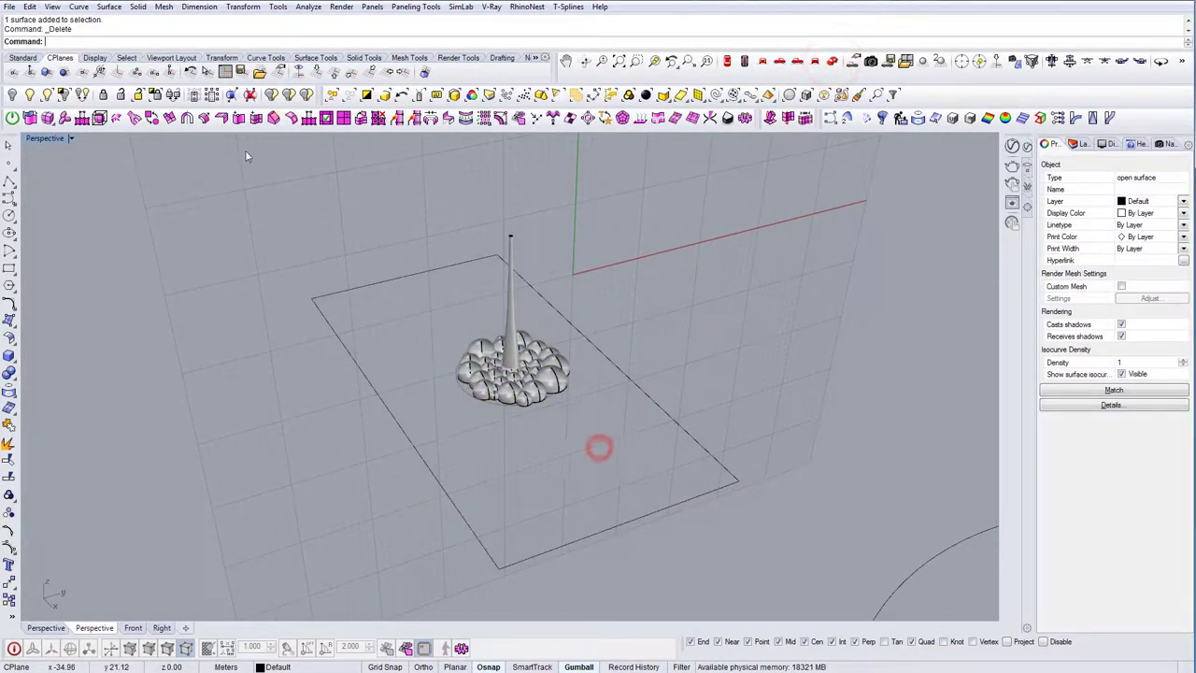
key("Delete")
left_click(702, 372)
key("Delete")
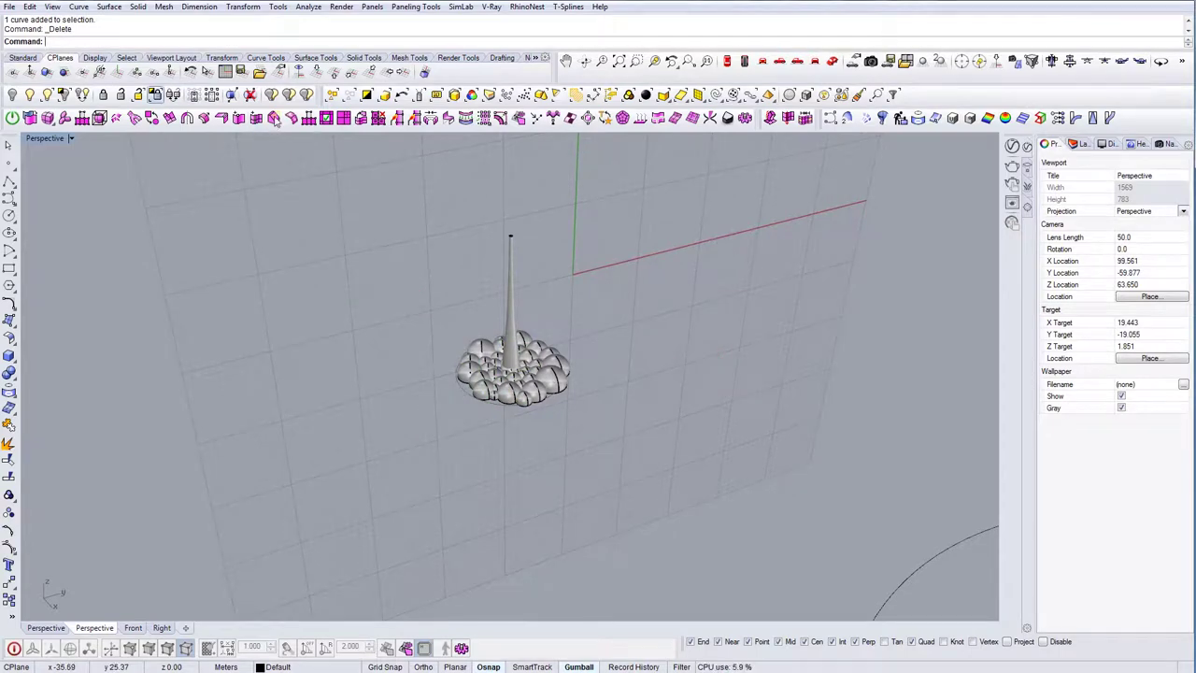
Step: Set the construction plane to World Top and compare the flattened base and trail with the rocket-coffee-table reference photo
left_click(319, 70)
right_click_drag(373, 322, 469, 426)
scroll(538, 384, "up", 5)
left_click(504, 389)
key("Escape")
scroll(527, 427, "down", 4)
right_click_drag(549, 435, 516, 420)
right_click_drag(495, 315, 476, 367, "shift")
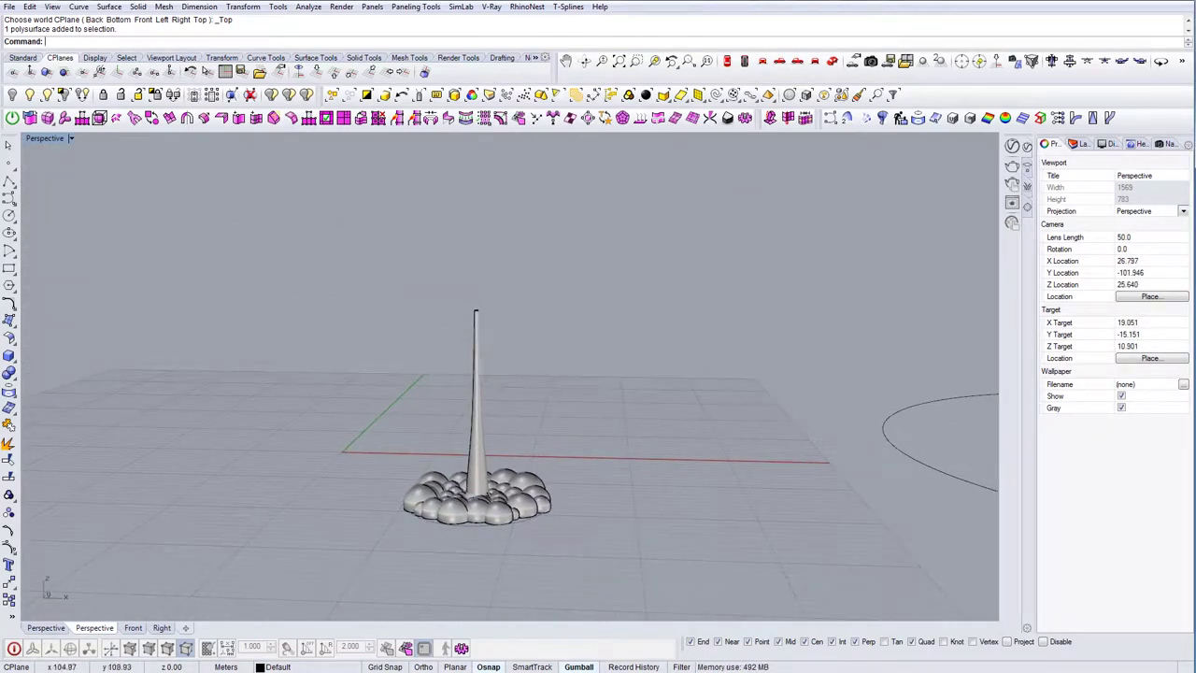
key("alt+Tab")
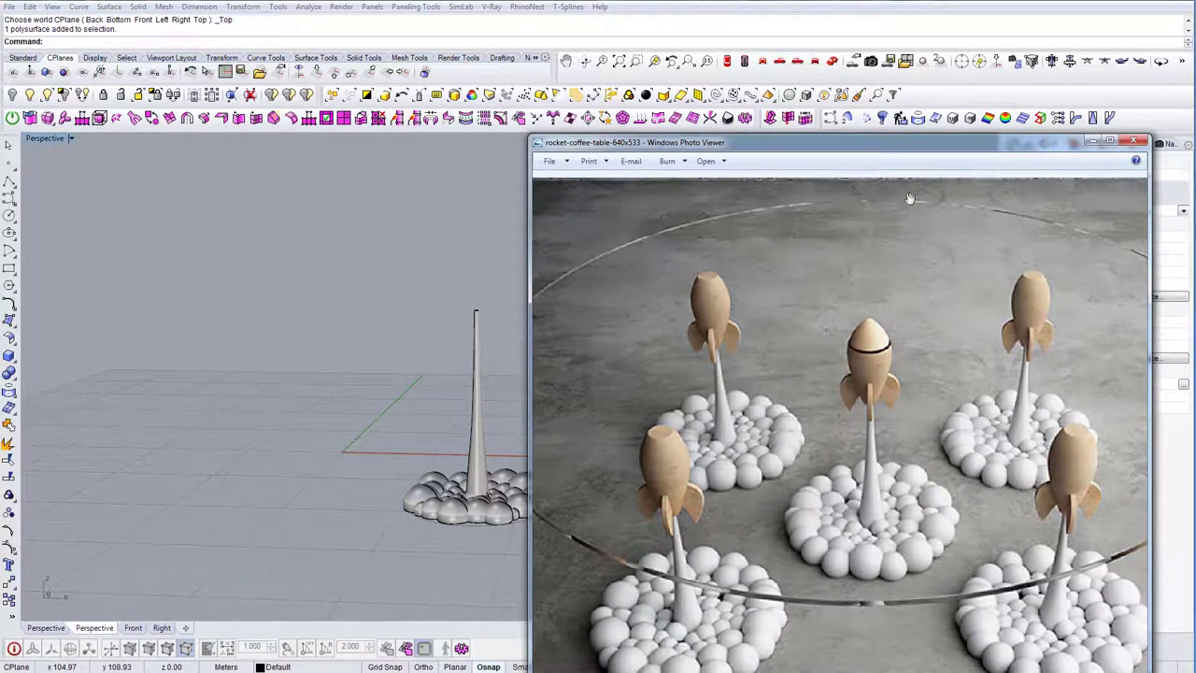
left_click(860, 145)
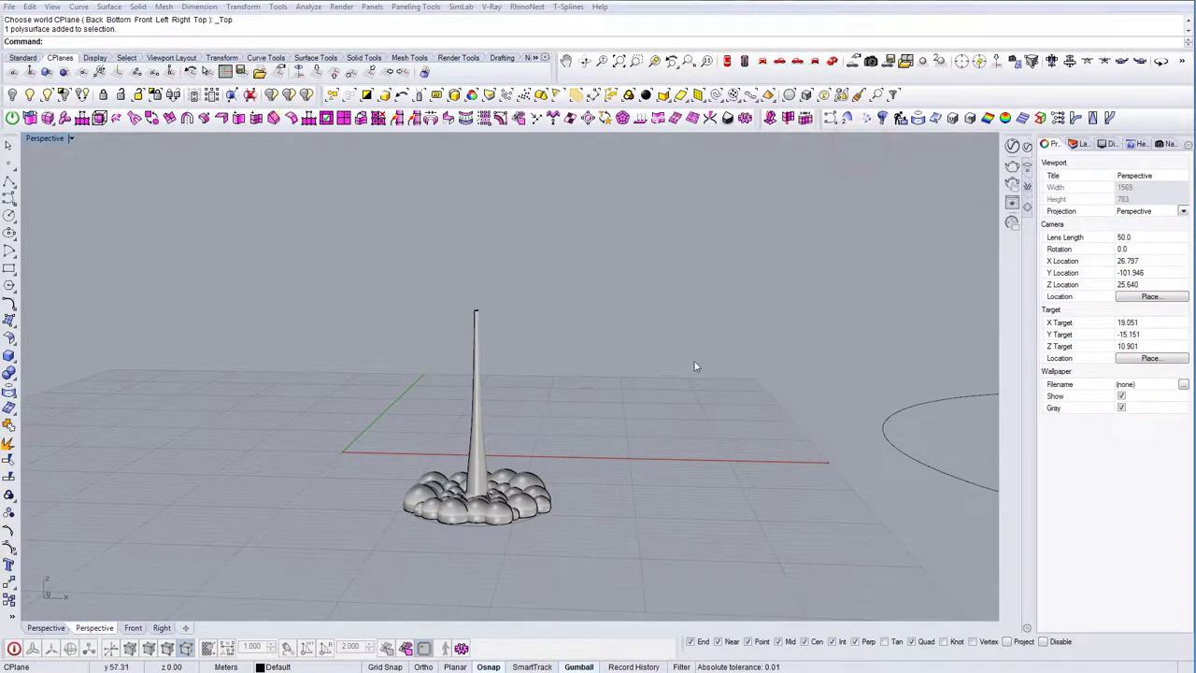
Step: Draw a vertical line in the Right view rising from the top centre of the trail as the rocket's axis
right_click_drag(687, 356, 524, 322)
left_click(779, 60)
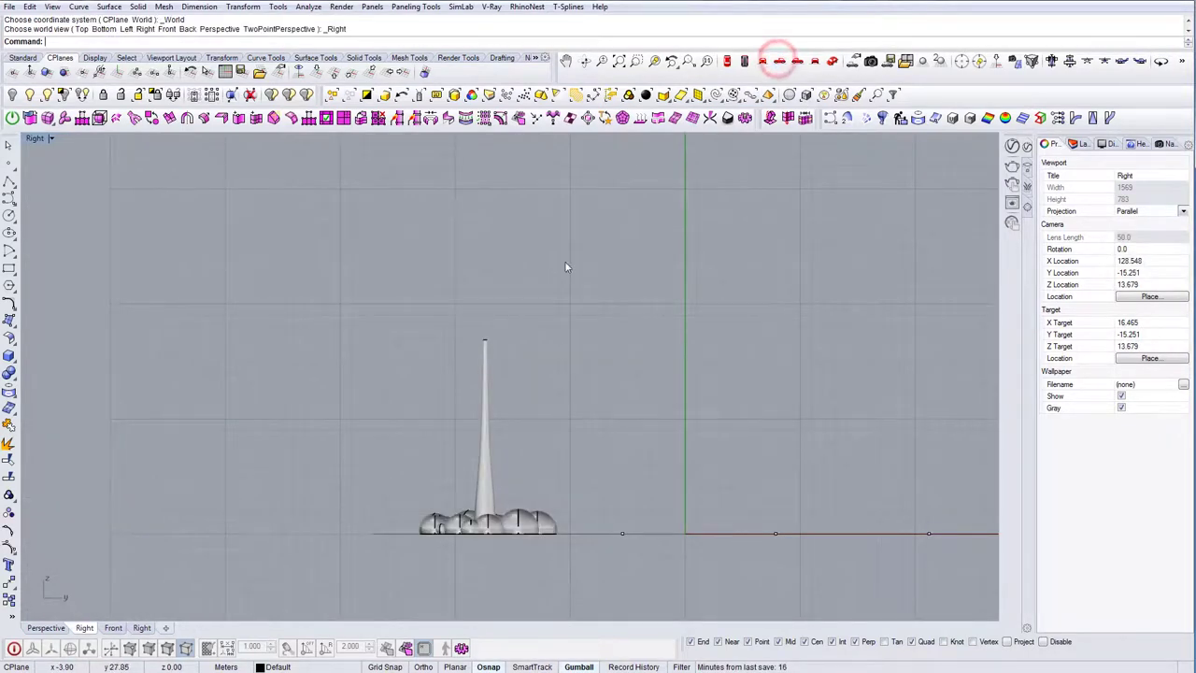
scroll(528, 421, "up", 5)
type("L")
key("Return")
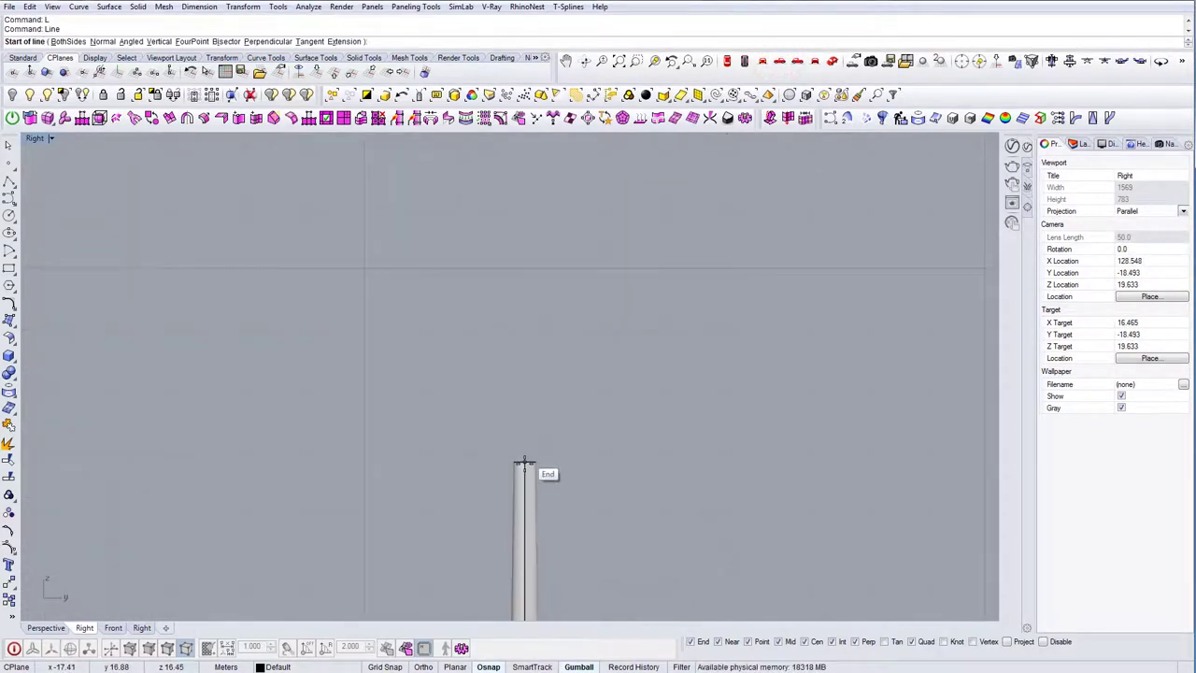
left_click(525, 463)
scroll(525, 463, "down", 6)
left_click(527, 277)
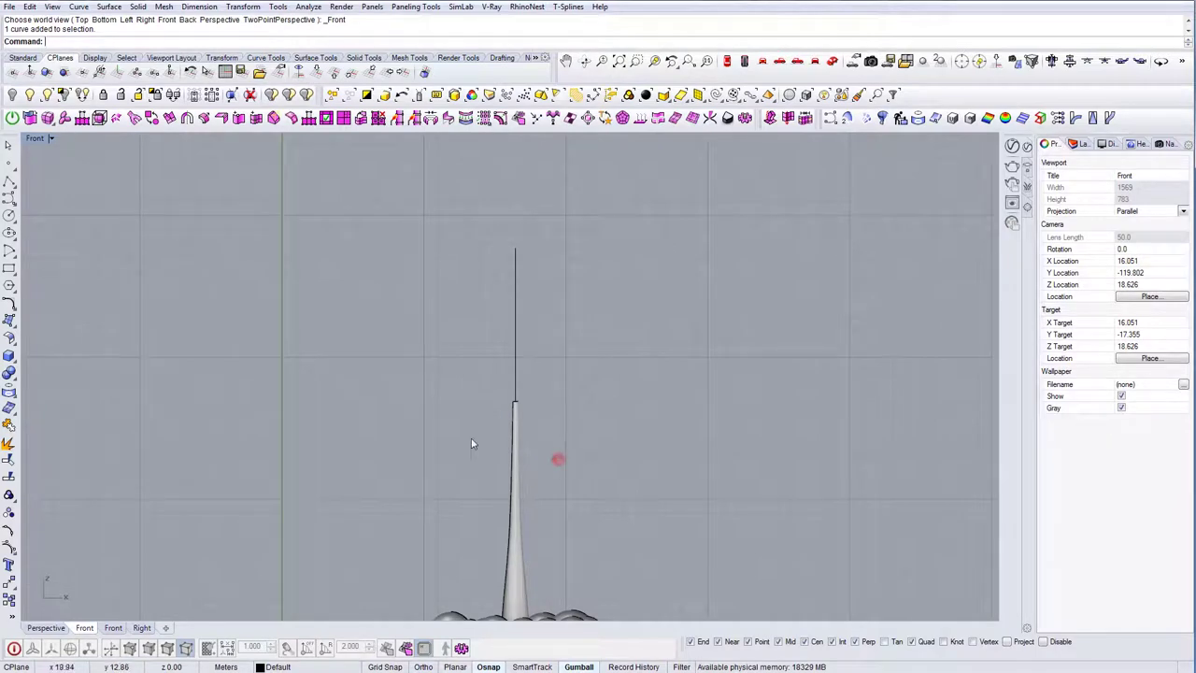
Step: Hide the trail surface and its axis curve in the Front view, leaving the rocket's axis line for drawing
left_click_drag(558, 459, 471, 444)
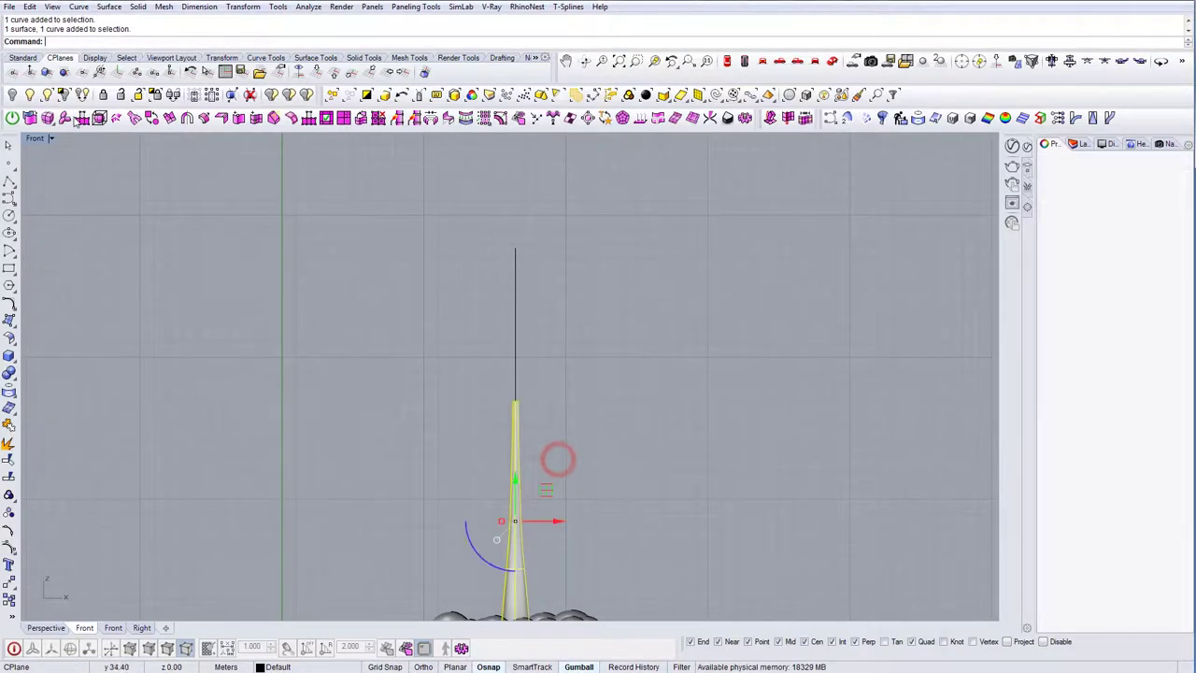
left_click(12, 94)
right_click_drag(493, 317, 554, 344)
scroll(509, 330, "up", 2)
left_click(11, 197)
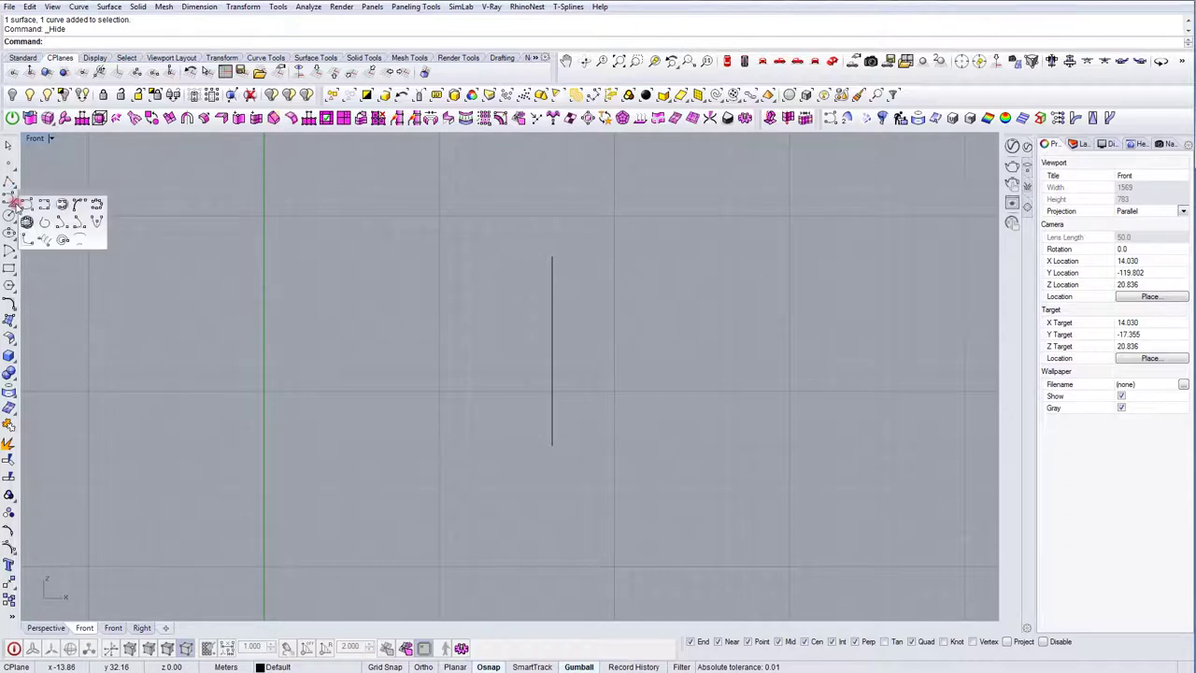
left_click(40, 200)
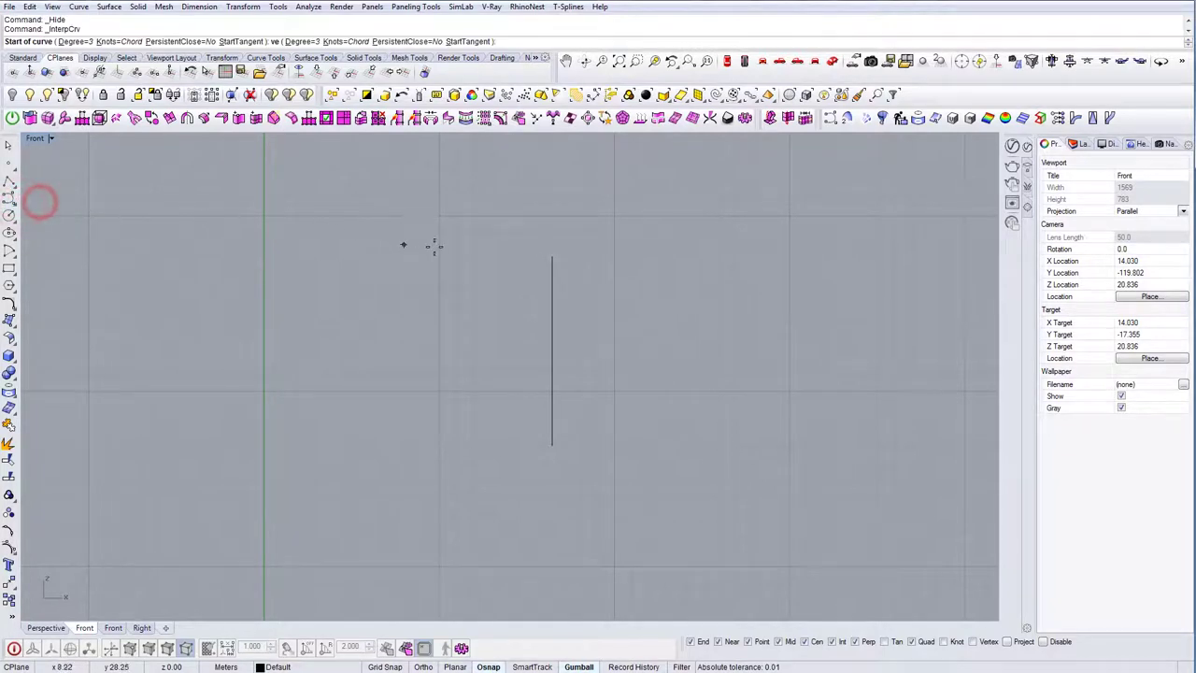
left_click(551, 256)
scroll(533, 266, "up", 1)
left_click(520, 285)
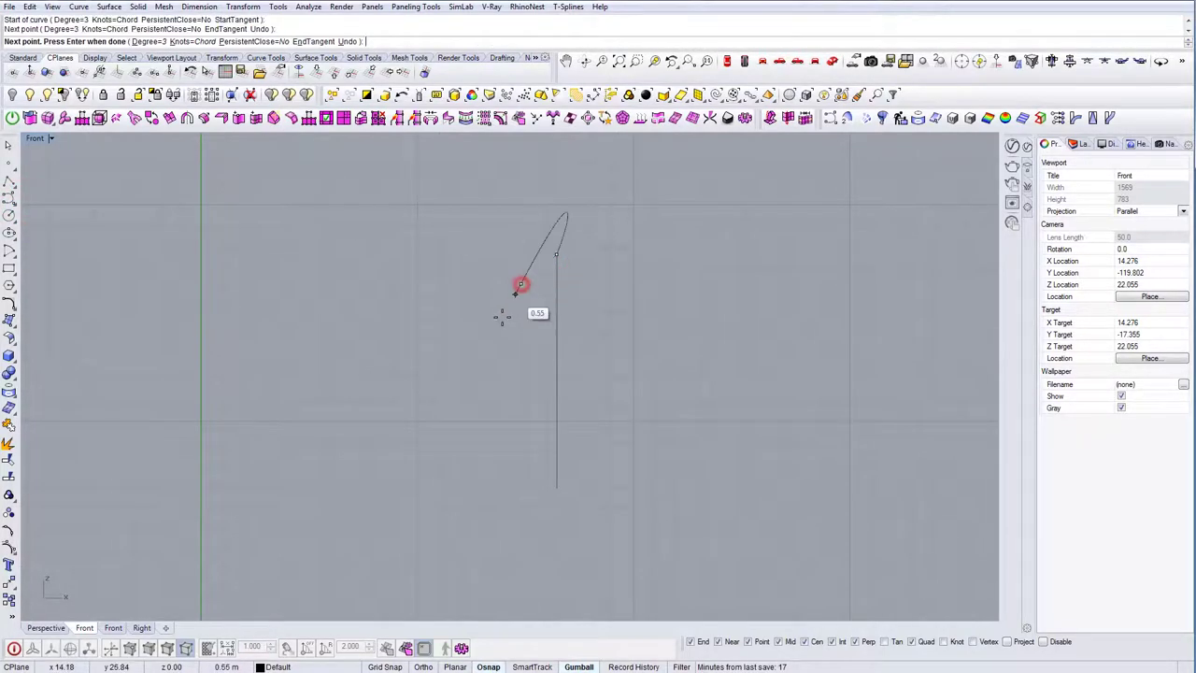
key("Escape")
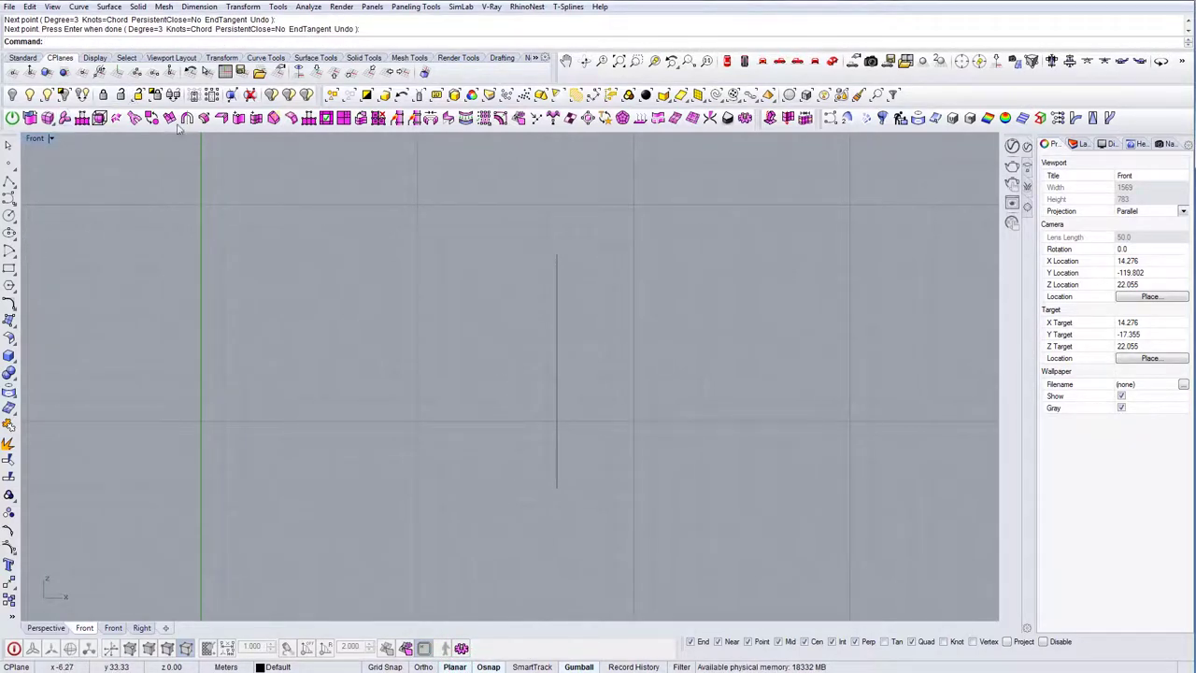
Step: Draw an interpolated curve from the axis line's top end, bulging outward and tapering to below its lower end, as the rocket profile
left_click(9, 198)
left_click(39, 206)
left_click(556, 254)
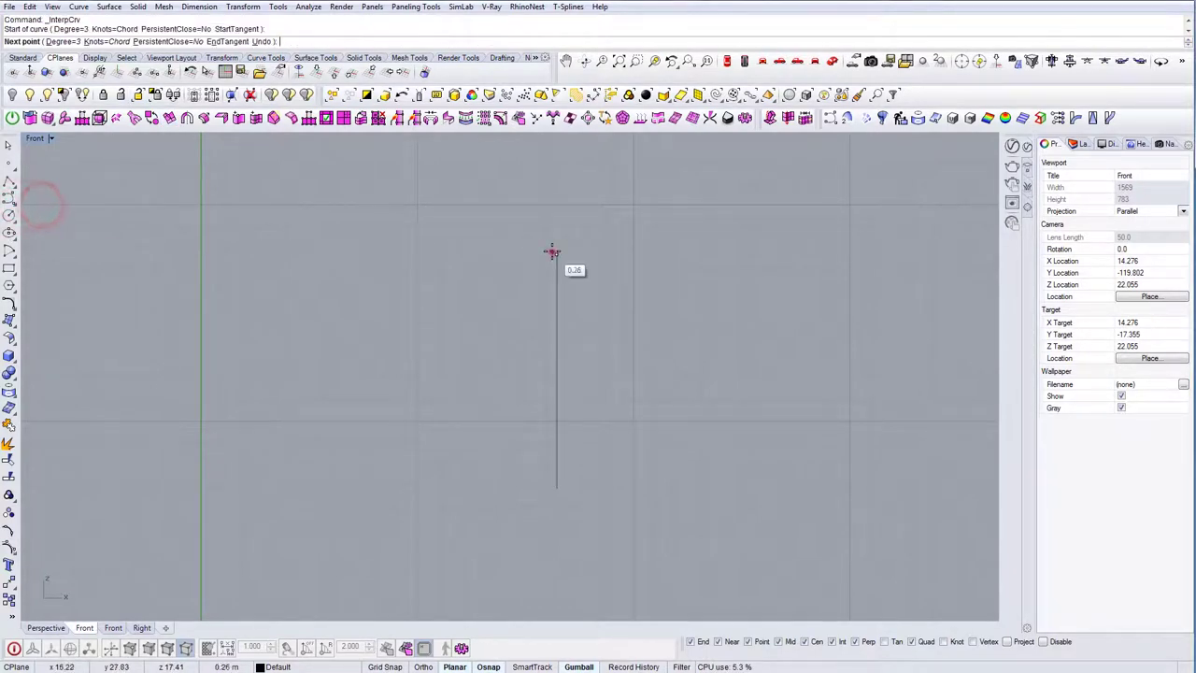
left_click(515, 284)
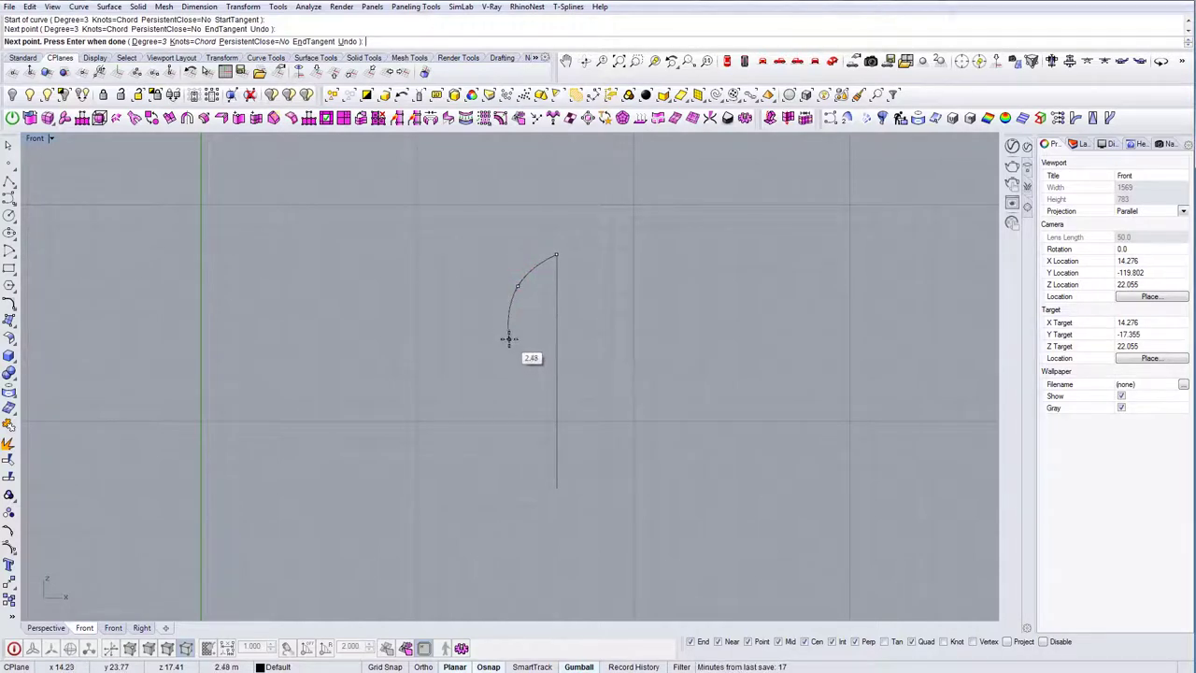
left_click(506, 340)
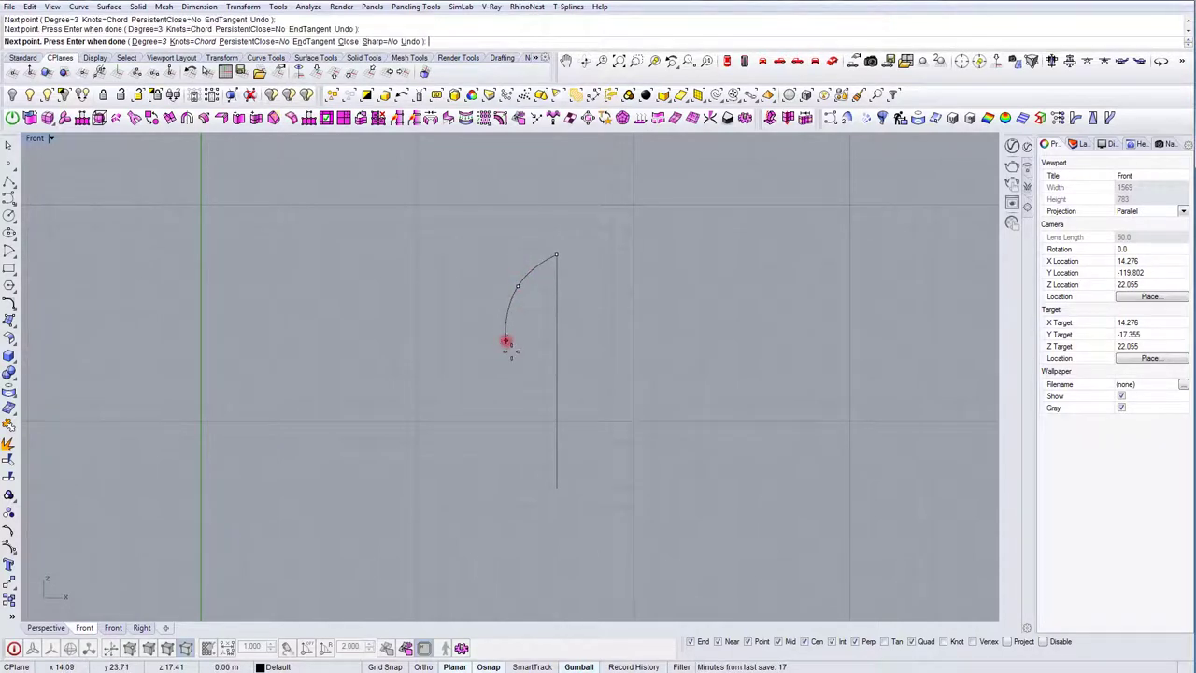
left_click(516, 438)
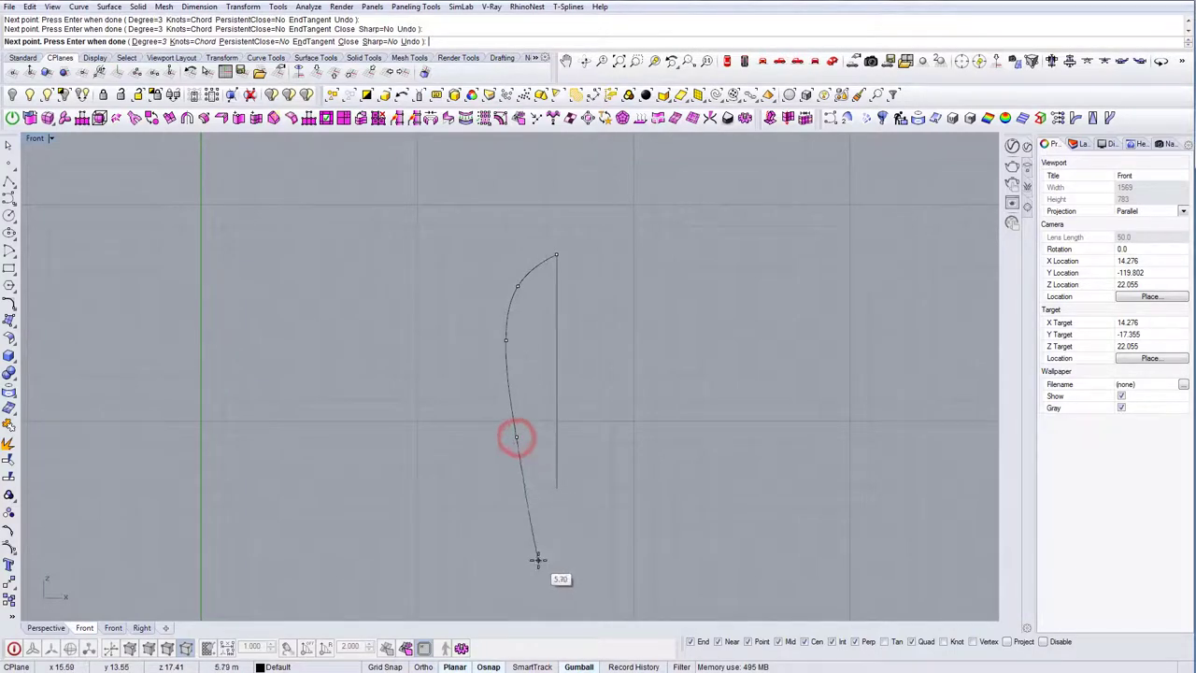
left_click(530, 563)
key("Return")
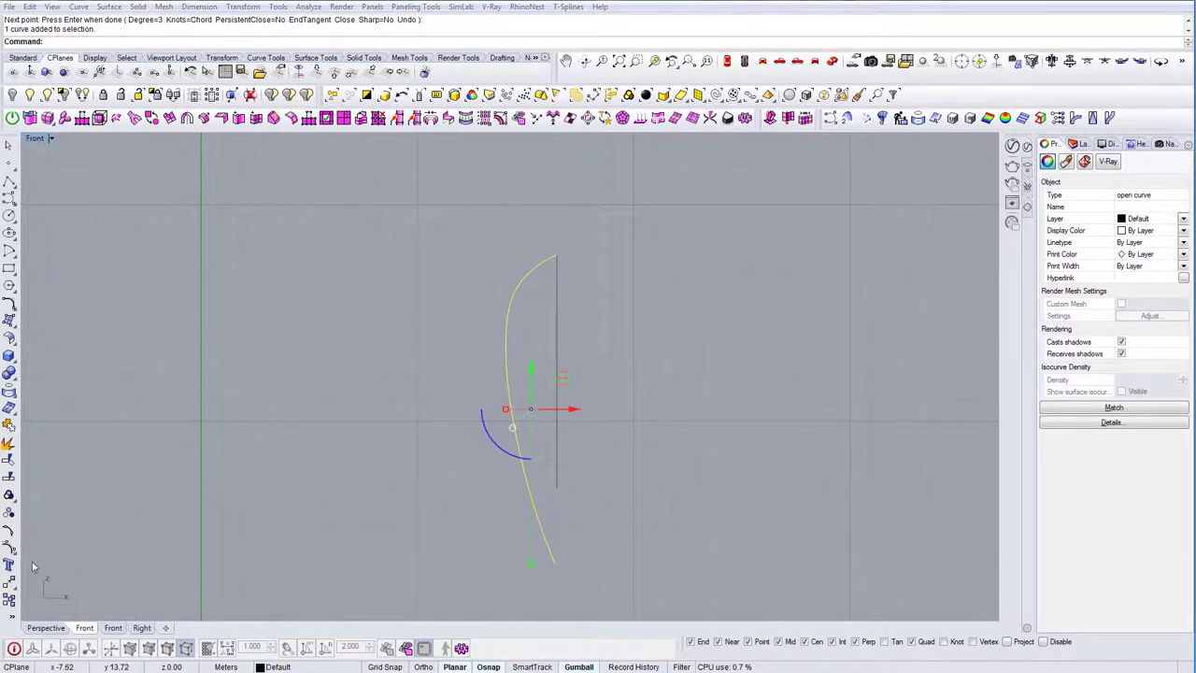
Step: Turn on the rocket profile's control points and reposition them to refine its rounded upper part and tapering lower part
left_click(9, 549)
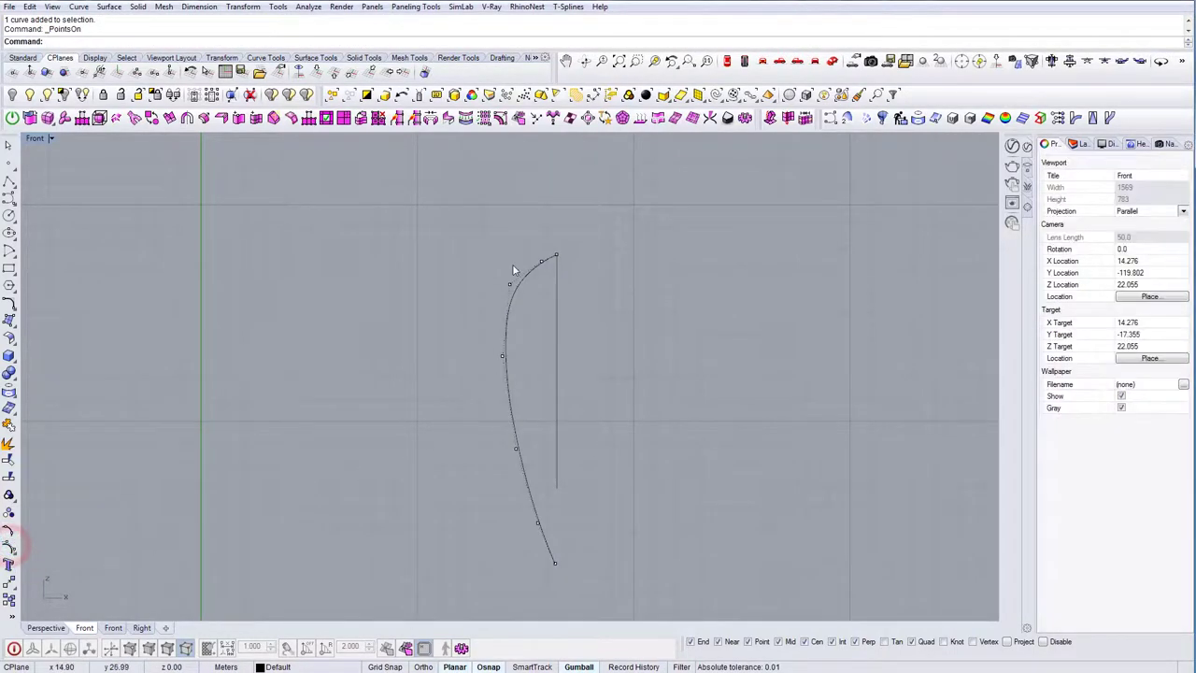
left_click_drag(547, 540, 559, 587)
mouse_move(590, 542)
left_mouse_down()
mouse_move(567, 542)
mouse_move(605, 545)
left_mouse_up()
left_click_drag(492, 270, 561, 286)
left_click_drag(465, 342, 547, 360)
left_click(515, 449)
left_click_drag(559, 450, 581, 453)
key("Escape")
key("Escape")
Step: Mirror the rocket profile curve across the vertical axis line, keeping the original
left_click_drag(534, 379, 501, 391)
type("mi")
key("Return")
left_click(558, 253)
left_click(560, 202)
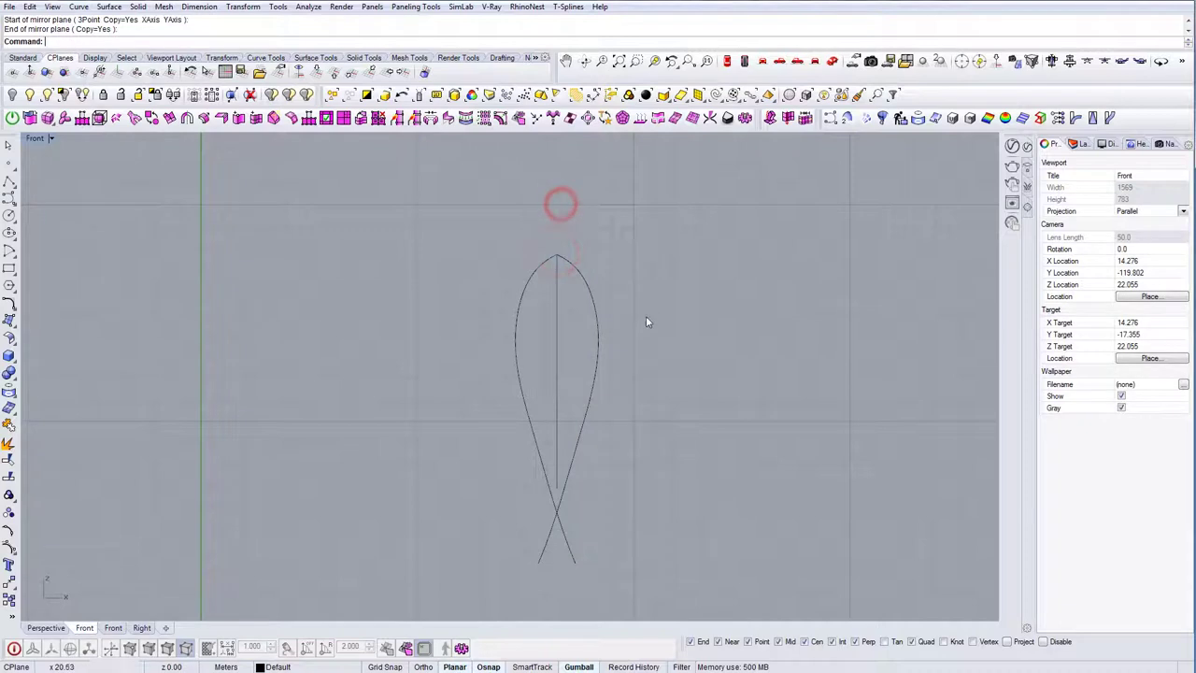
Step: Turn on the control points of both profile curves and move the upper pair of points down to reshape the nose
left_click(596, 313)
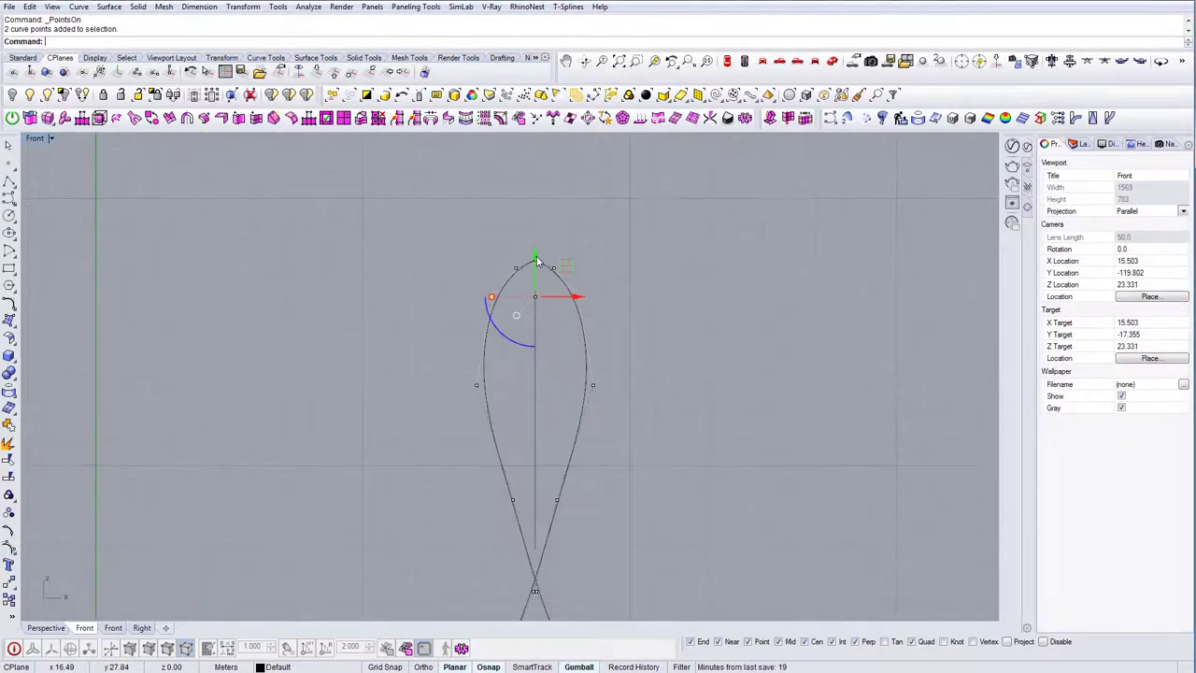
left_click(533, 258)
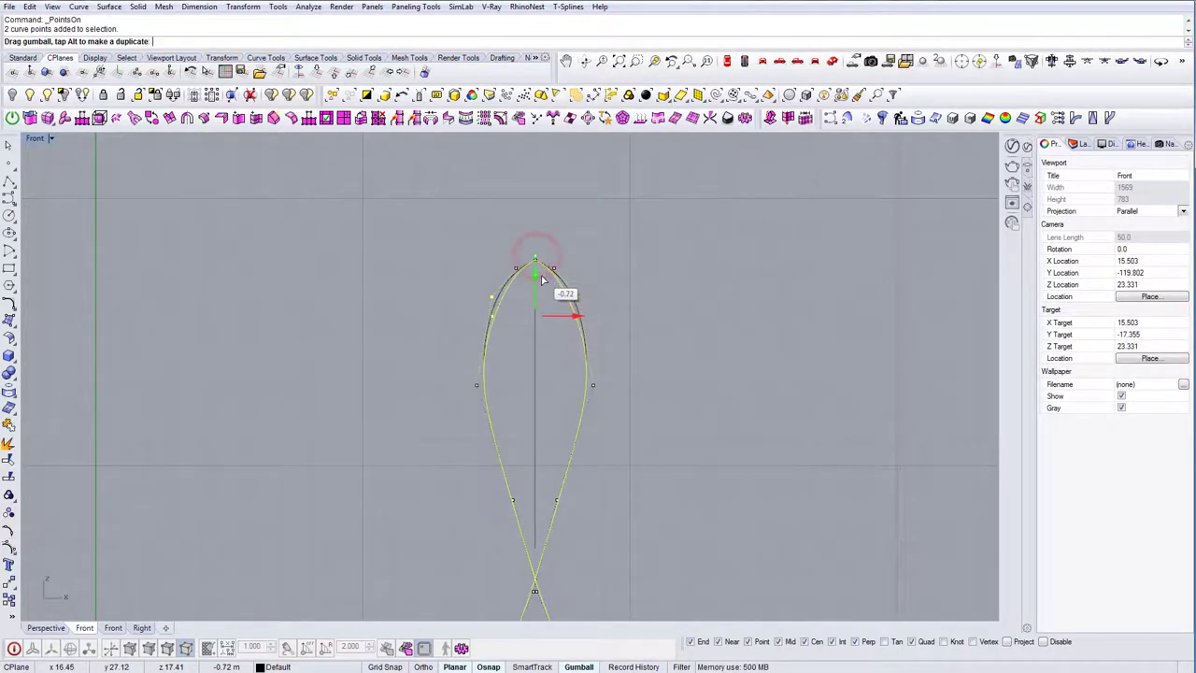
left_click_drag(489, 261, 581, 281)
scroll(542, 256, "up", 2)
left_click_drag(533, 238, 533, 245)
left_click(643, 272)
Step: Adjust the spacing of the paired control points around the rocket's widest part, moving them symmetrically, and turn the points off
right_click_drag(610, 322, 628, 330)
mouse_move(507, 274)
left_mouse_down()
mouse_move(594, 300)
mouse_move(523, 287)
left_mouse_up()
left_click(669, 313)
left_click_drag(465, 317, 651, 357)
left_click_drag(502, 342, 493, 334)
left_click(676, 339)
scroll(639, 347, "down", 3)
left_click(662, 348)
key("Escape")
right_click_drag(620, 409, 586, 382)
scroll(561, 425, "up", 3)
left_click(587, 409)
key("Escape")
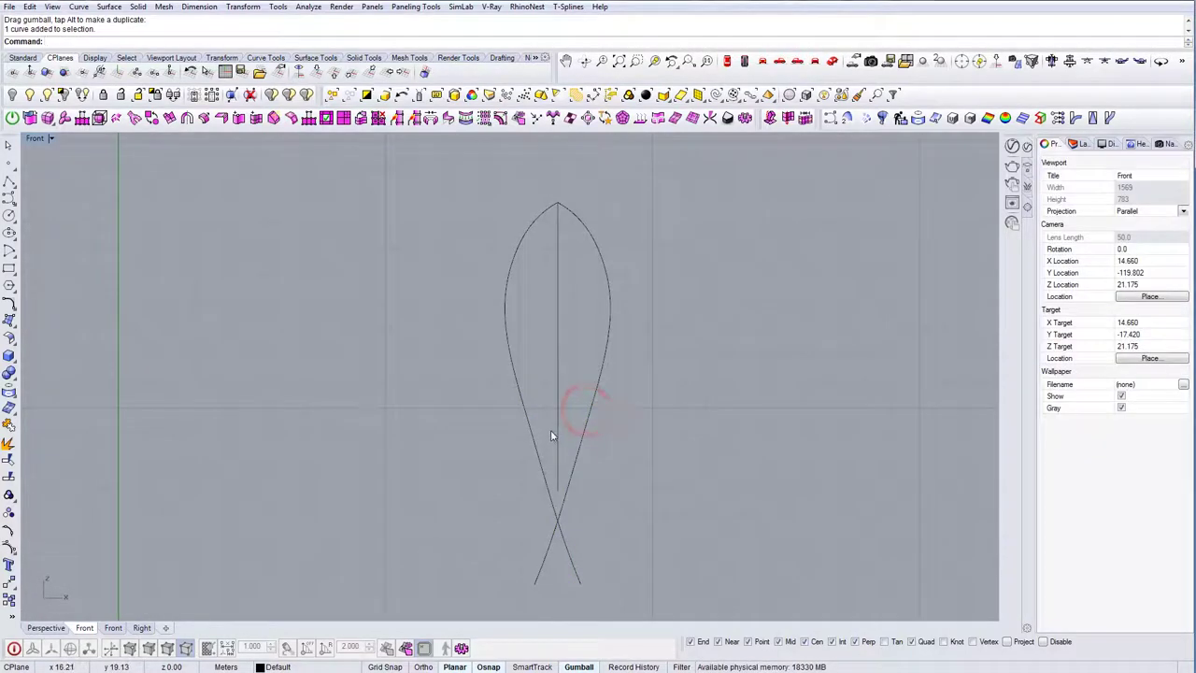
Step: Draw a horizontal line from the left profile curve across the rocket's tapered lower part, extending past the right curve
type("line")
key("Return")
left_click(535, 453)
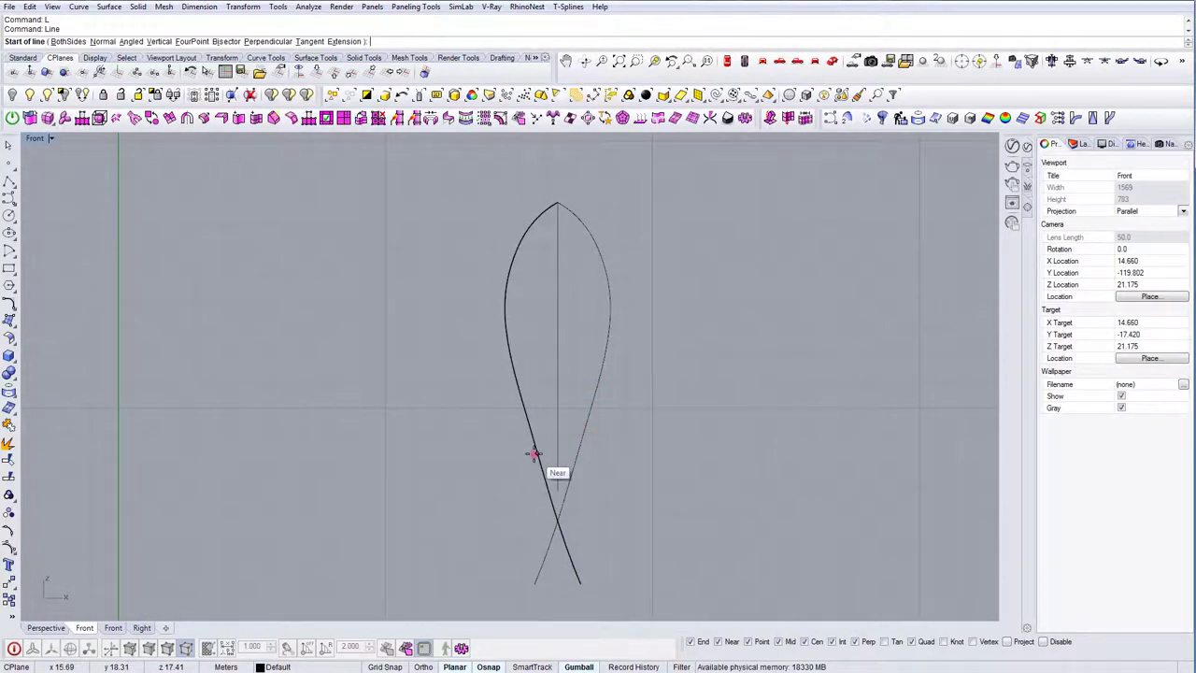
left_click(617, 451)
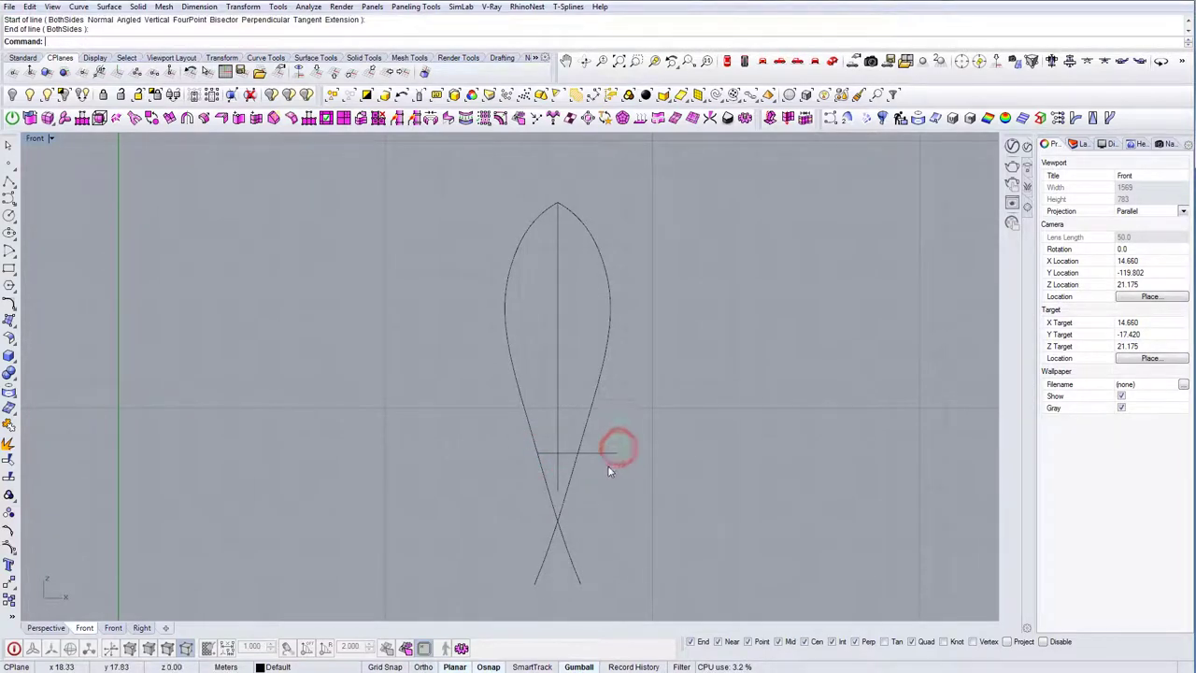
Step: Trim away the crossing curve tails and axis end below the horizontal base line and the line's excess outside the profile
type("TR")
key("Return")
left_click_drag(614, 502, 507, 469)
key("Return")
left_click_drag(613, 477, 598, 446)
left_click_drag(607, 581, 546, 542)
key("Return")
scroll(576, 450, "down", 6)
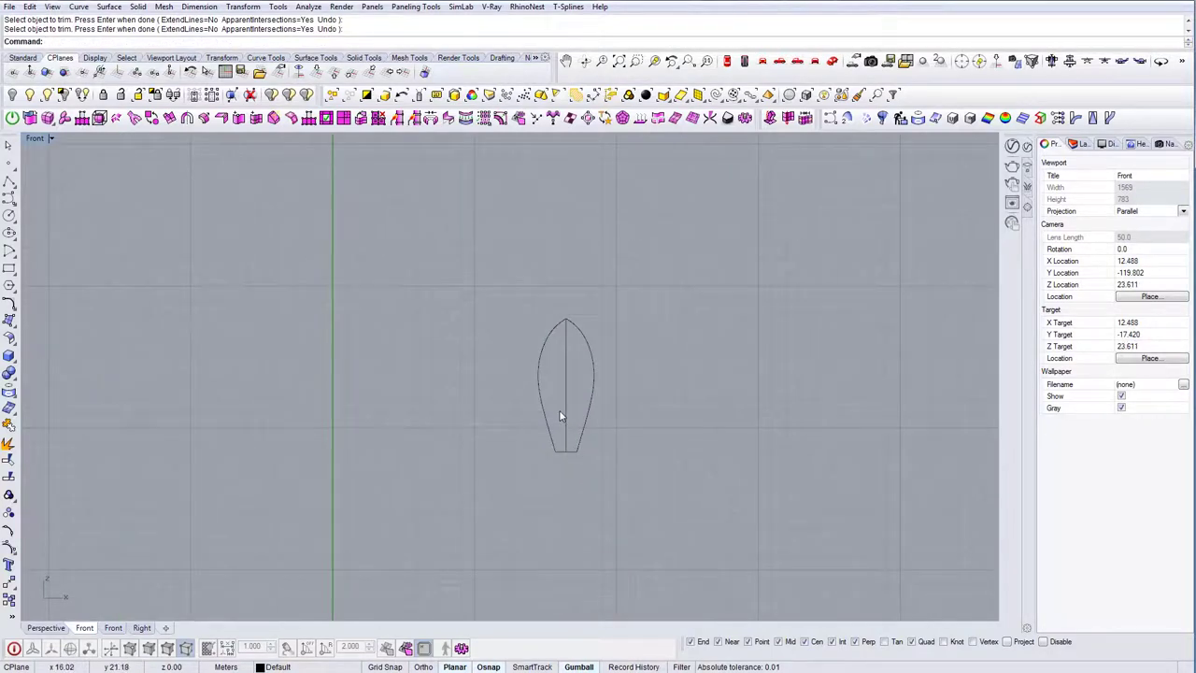
scroll(560, 416, "up", 2)
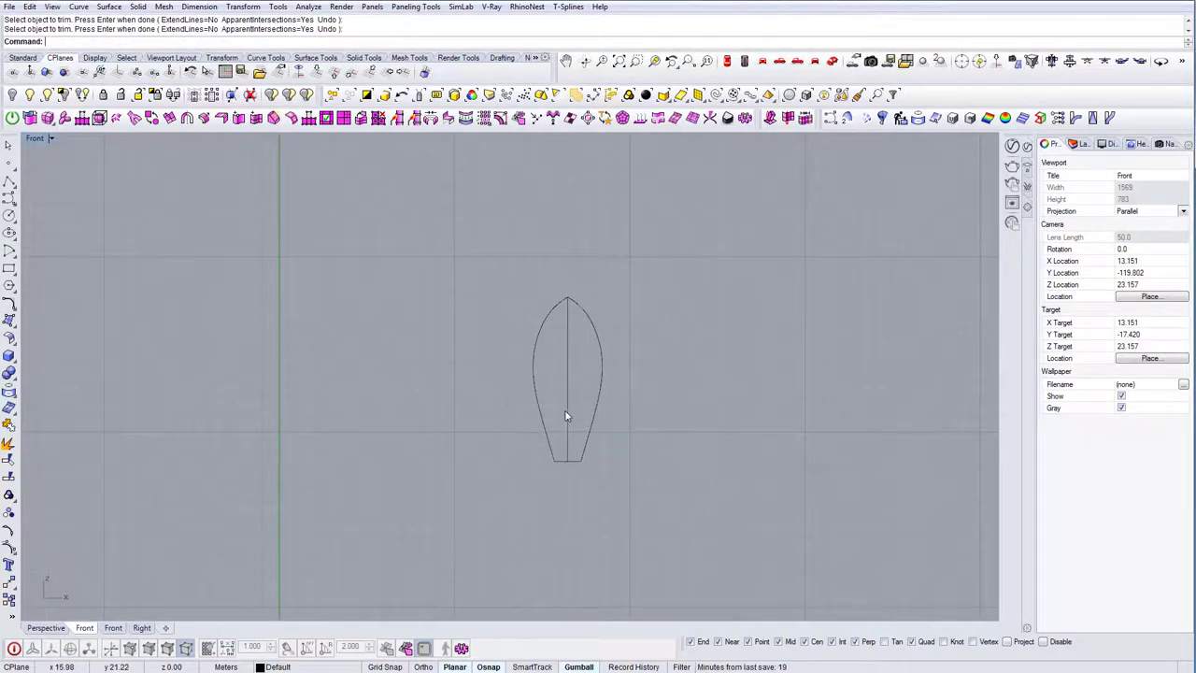
type("Line")
key("Return")
scroll(542, 331, "up", 2)
left_click(528, 344)
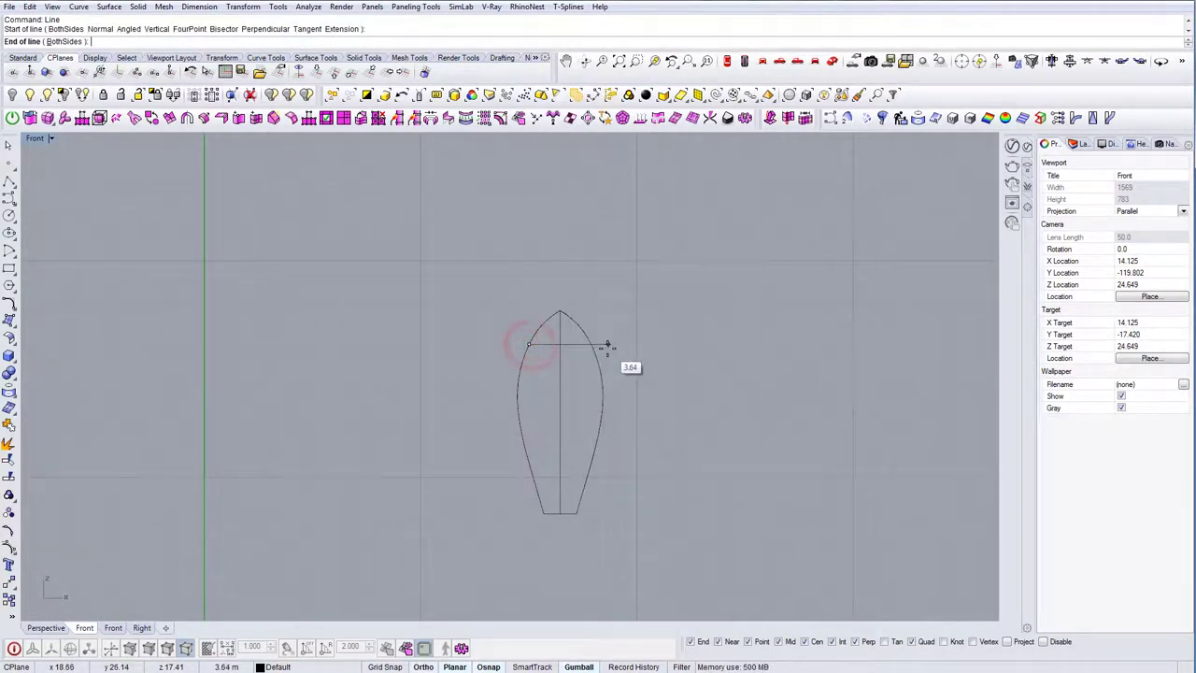
key("Escape")
key("Return")
left_click(522, 362)
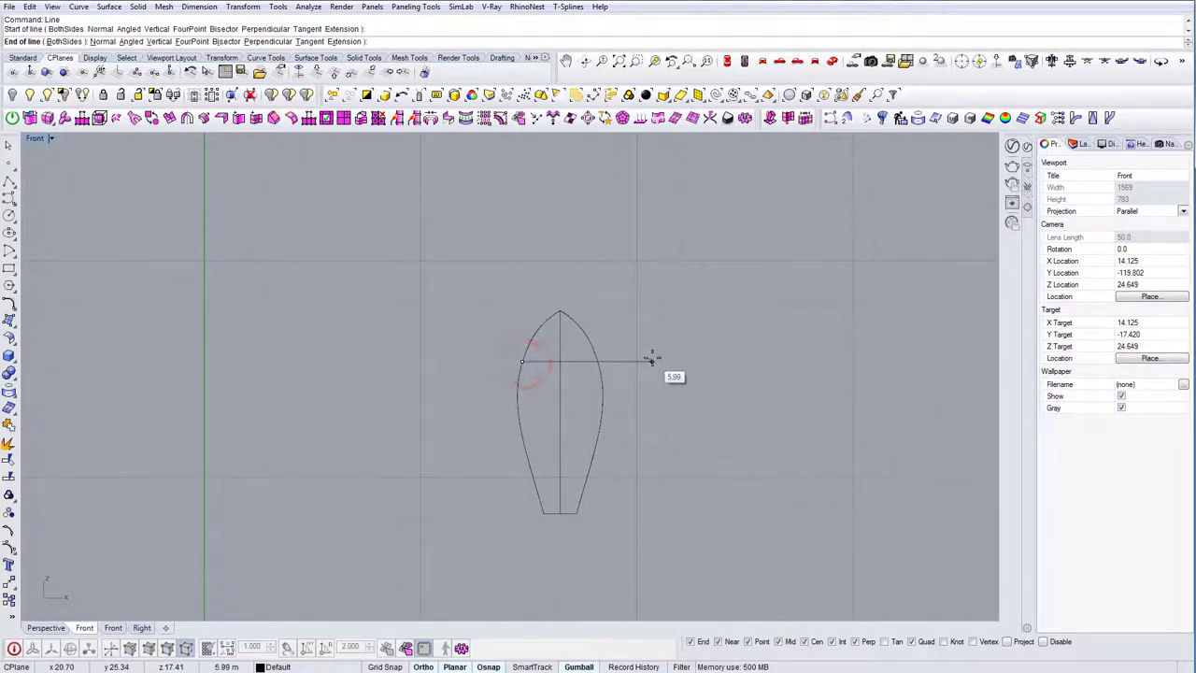
key("Escape")
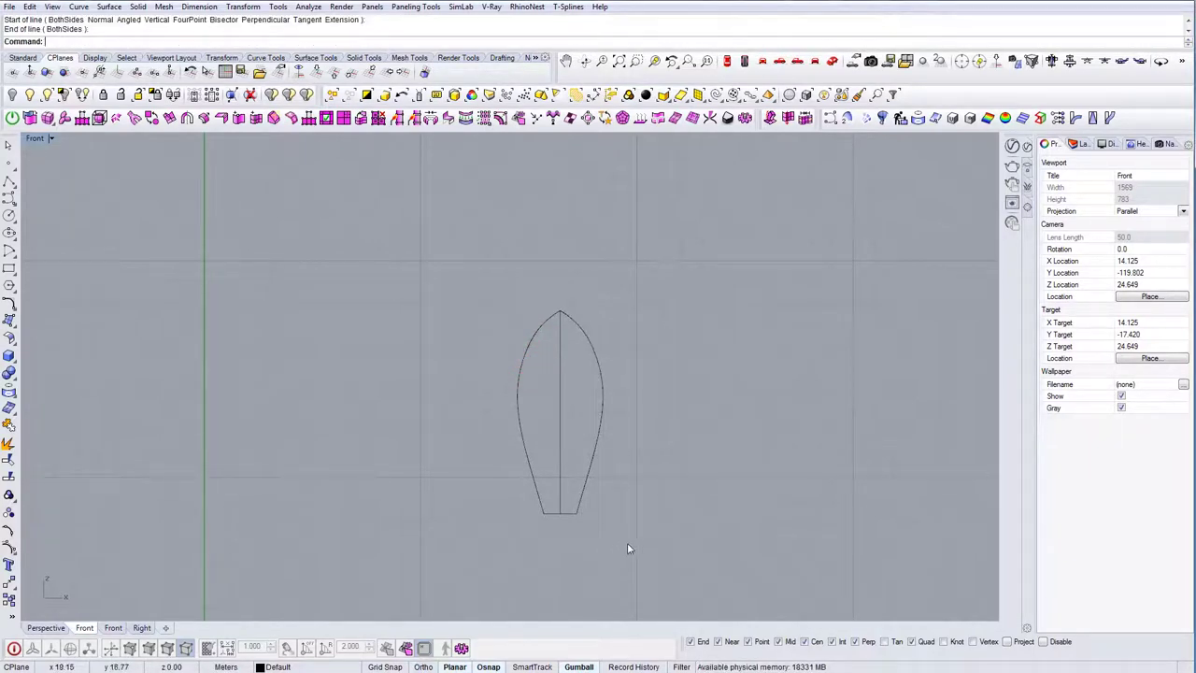
Step: Select the rocket's four outline and axis curves and stretch them slightly in width and height
left_click_drag(630, 530, 513, 315)
left_click_drag(547, 440, 558, 455)
left_click_drag(505, 338, 499, 338)
right_click_drag(581, 401, 580, 388)
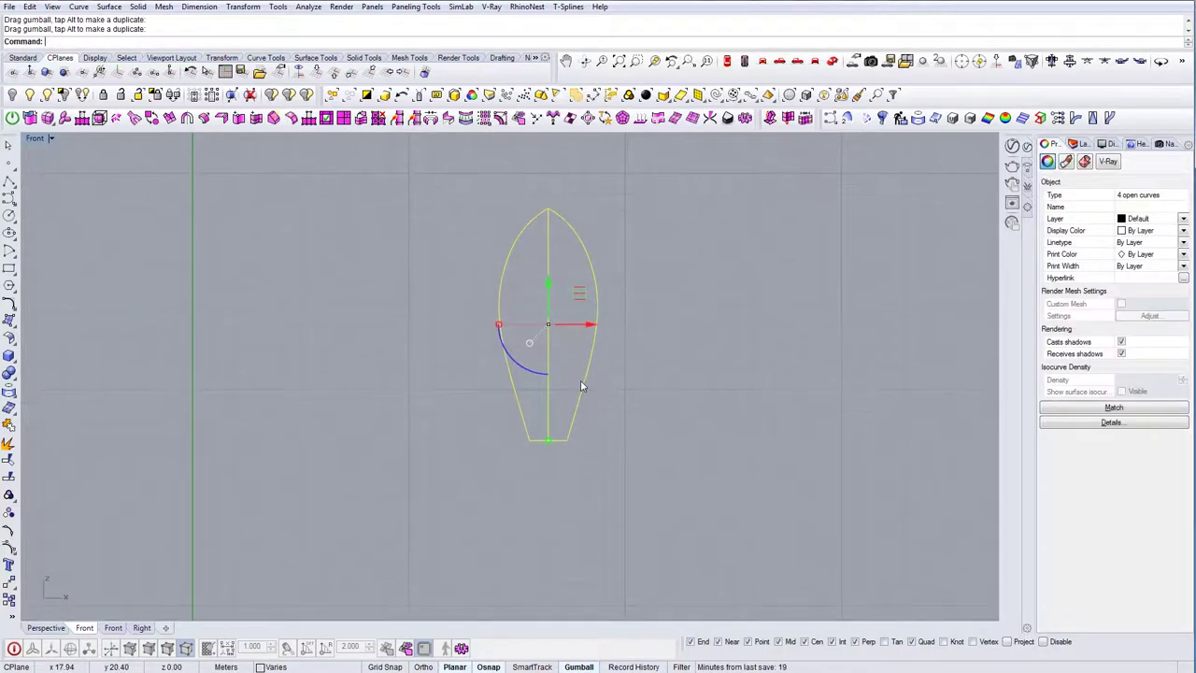
left_click_drag(549, 440, 549, 445)
left_click_drag(498, 324, 493, 323)
scroll(566, 413, "down", 10)
left_click(607, 436)
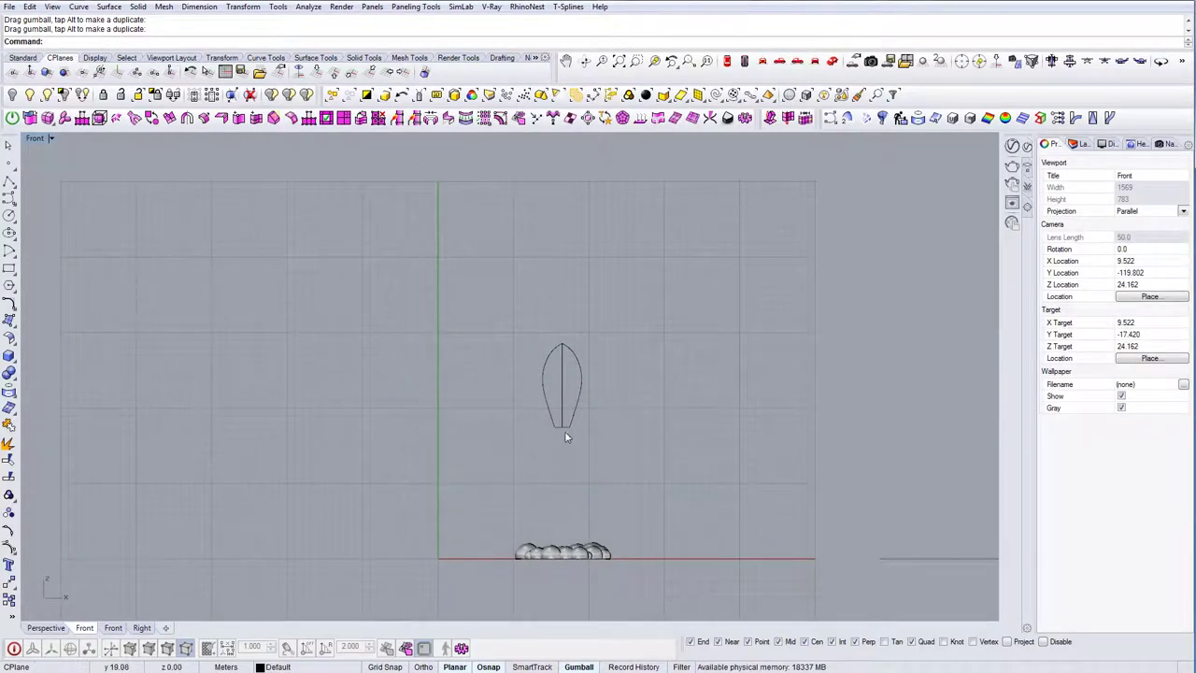
Step: Draw a horizontal line across the rocket's nose, extending beyond both profile curves
scroll(567, 429, "up", 4)
right_click_drag(560, 329, 564, 348)
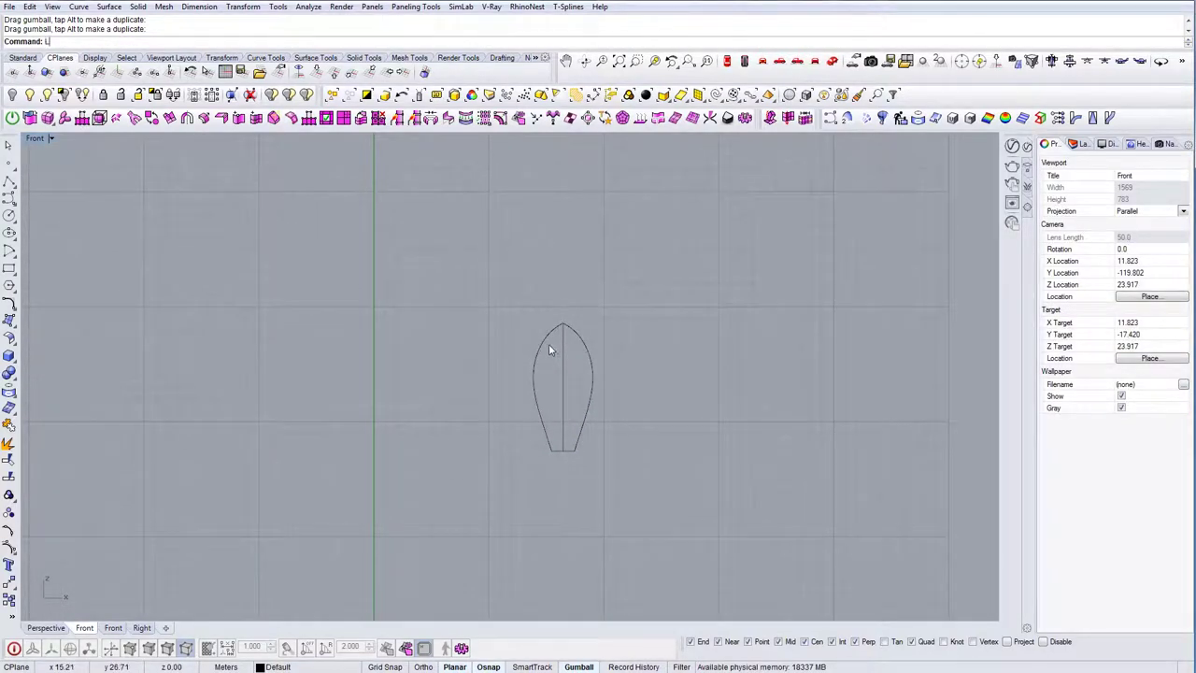
type("ine")
scroll(510, 352, "up", 3)
key("Return")
left_click(510, 353)
left_click(689, 350)
Step: Check the rocket coffee table reference photo and adjust the height of the horizontal line across the nose
left_click_drag(1195, 383, 961, 170)
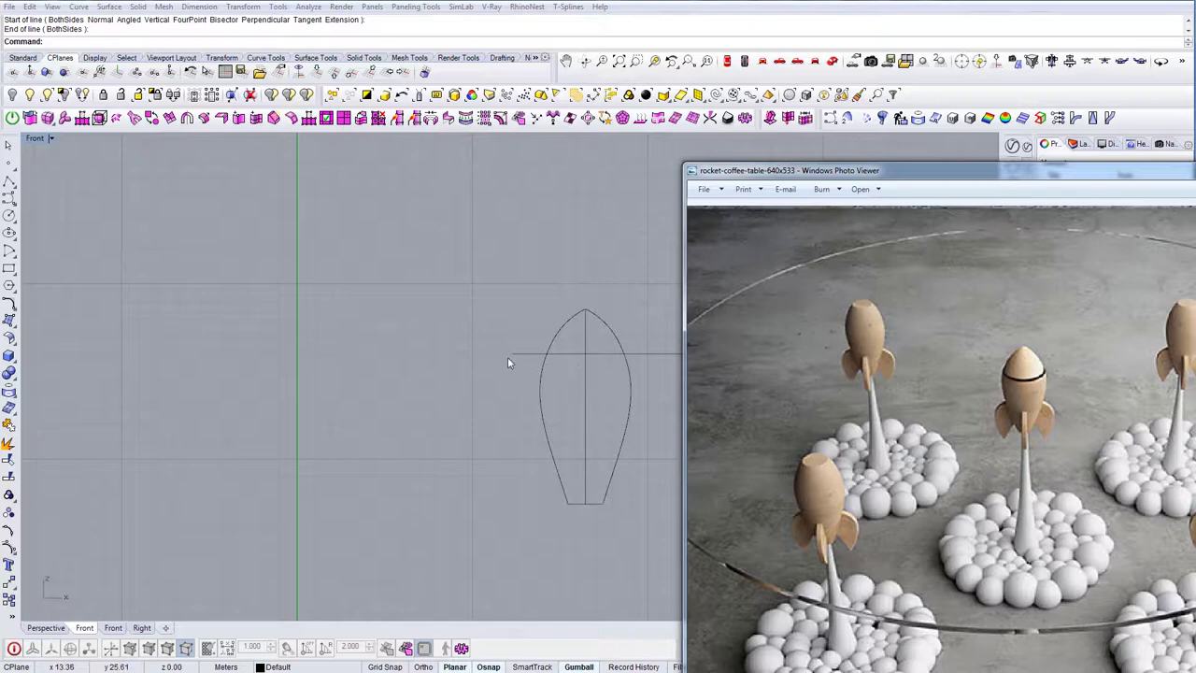
left_click(910, 173)
left_click(763, 392)
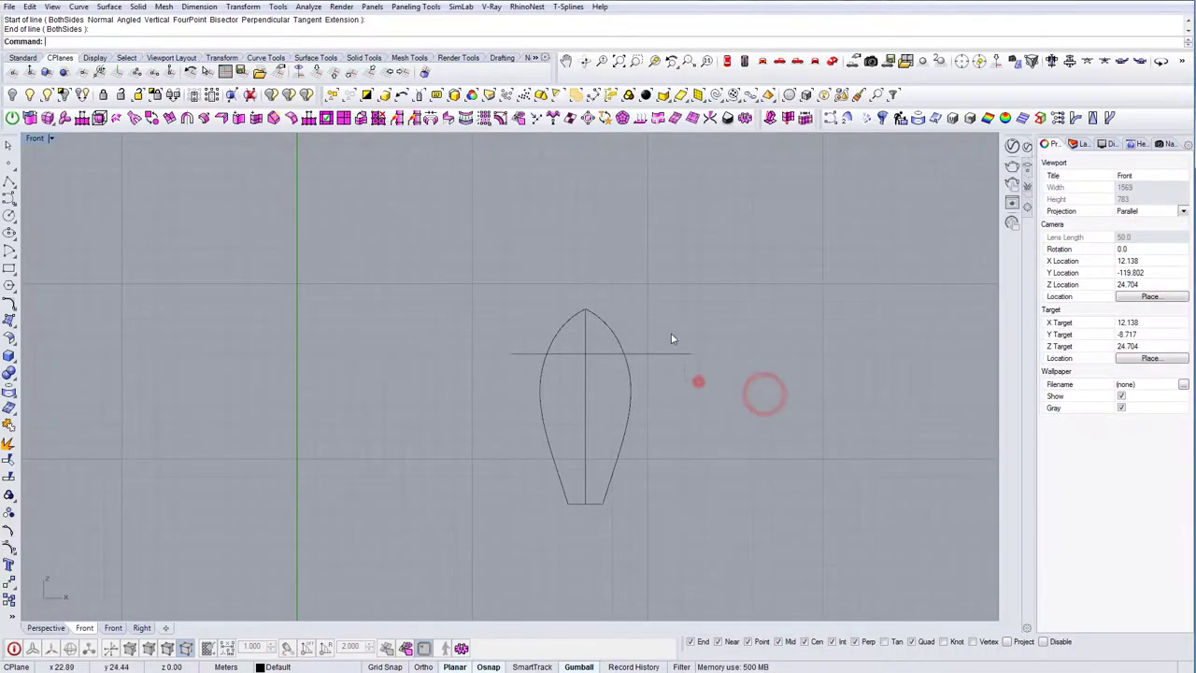
left_click_drag(697, 380, 670, 335)
left_click_drag(599, 311, 601, 311)
left_click(707, 358)
Step: Show the hidden trail surface again beneath the rocket outline
scroll(682, 367, "down", 6)
right_click_drag(654, 381, 614, 373)
scroll(614, 373, "up", 2)
scroll(587, 436, "down", 3)
scroll(598, 396, "up", 3)
scroll(617, 462, "down", 1)
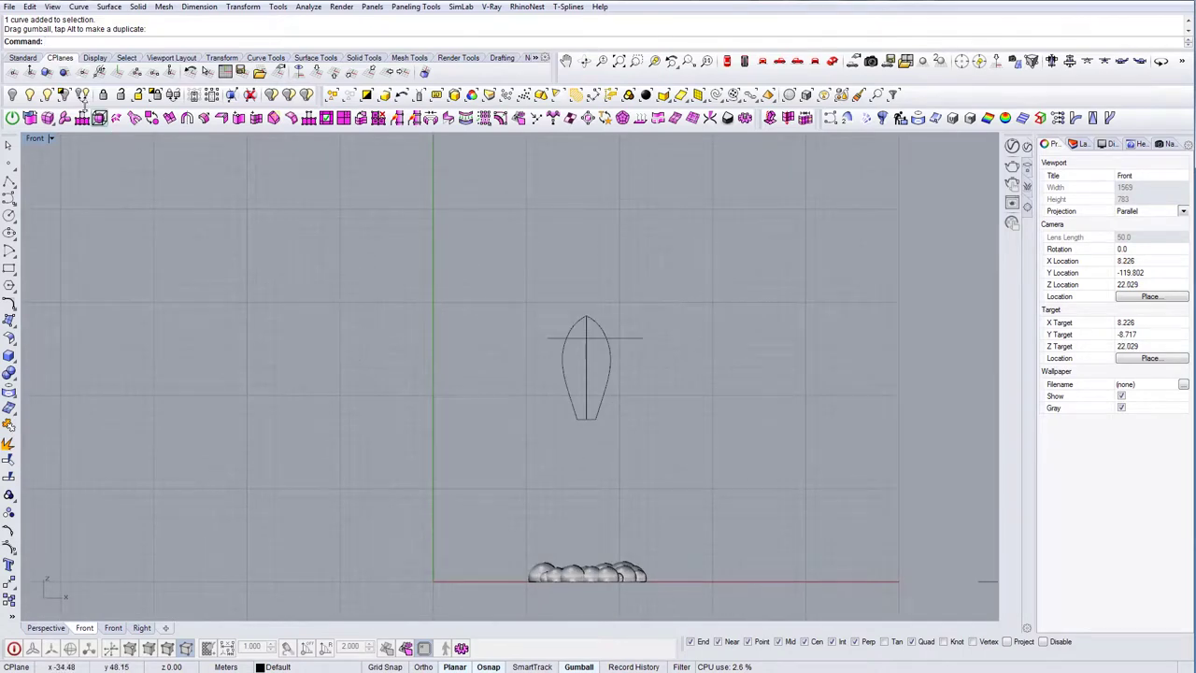
left_click(48, 94)
left_click(582, 549)
scroll(607, 423, "up", 1)
scroll(624, 411, "down", 3)
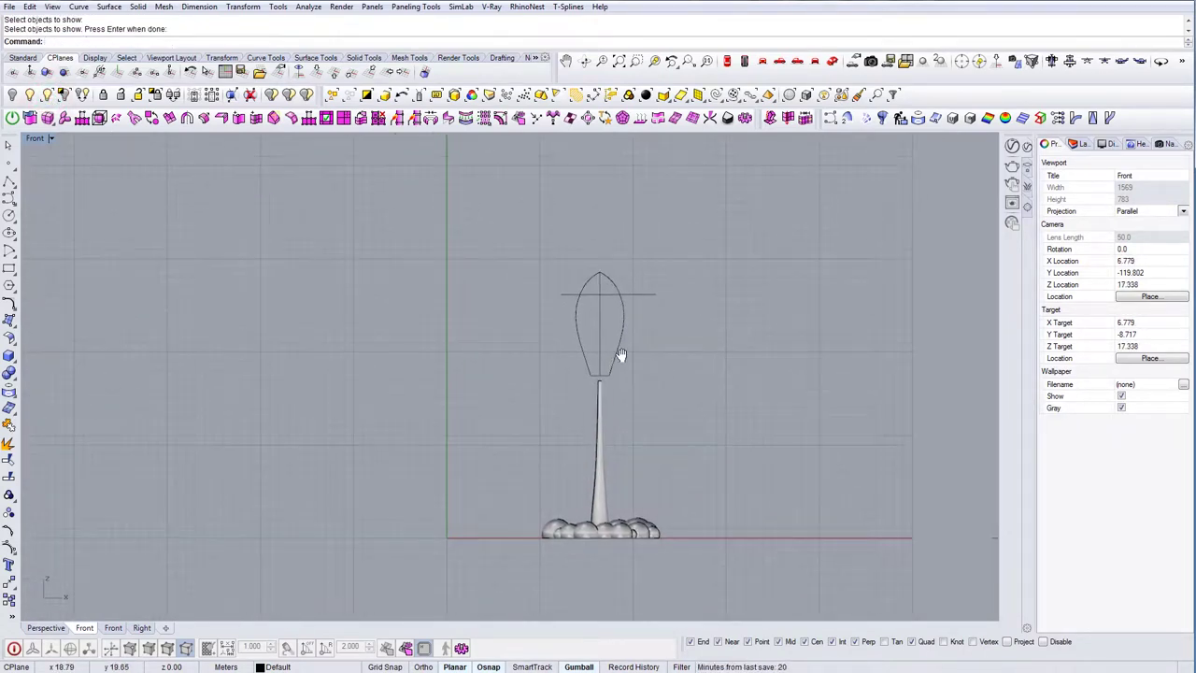
Step: Scale the rocket's four outline and axis curves down uniformly to suit the trail
right_click_drag(662, 365, 638, 377)
left_click_drag(532, 242, 616, 389)
scroll(589, 352, "up", 2)
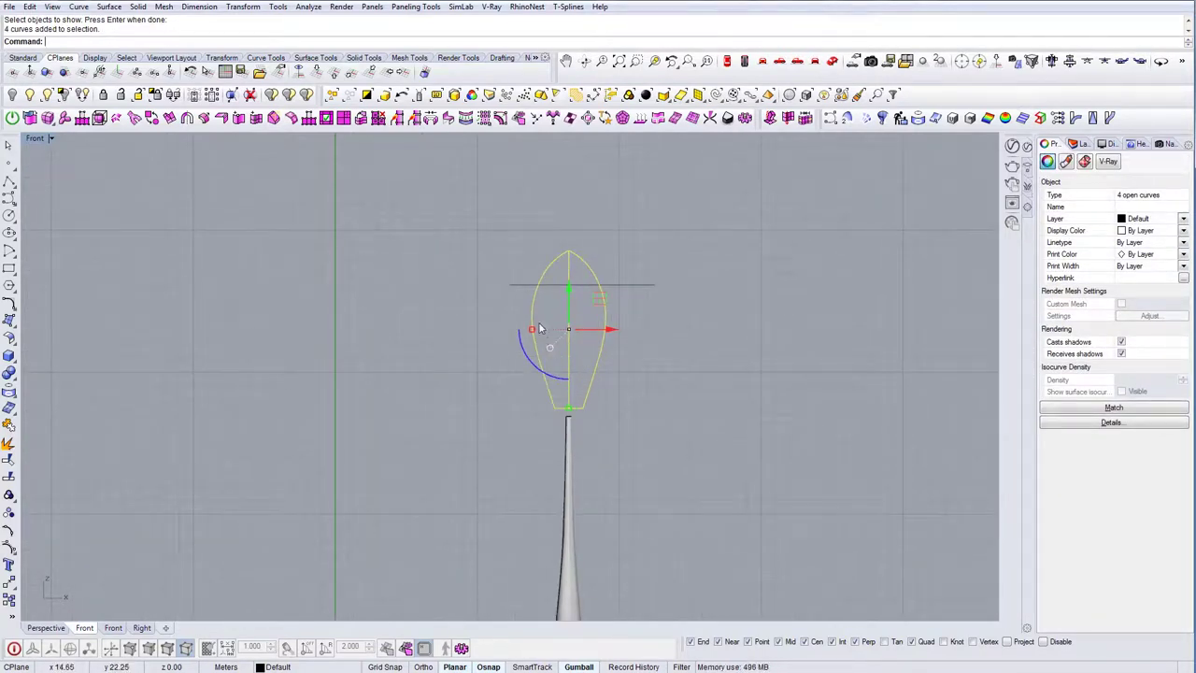
left_click_drag(532, 330, 556, 346)
left_click(650, 359)
Step: Move the rocket curves down so the base meets the trail's top end, and scale them down uniformly once more
scroll(601, 354, "down", 2)
left_click_drag(528, 250, 625, 413)
left_click_drag(569, 299, 576, 312)
scroll(552, 350, "up", 1)
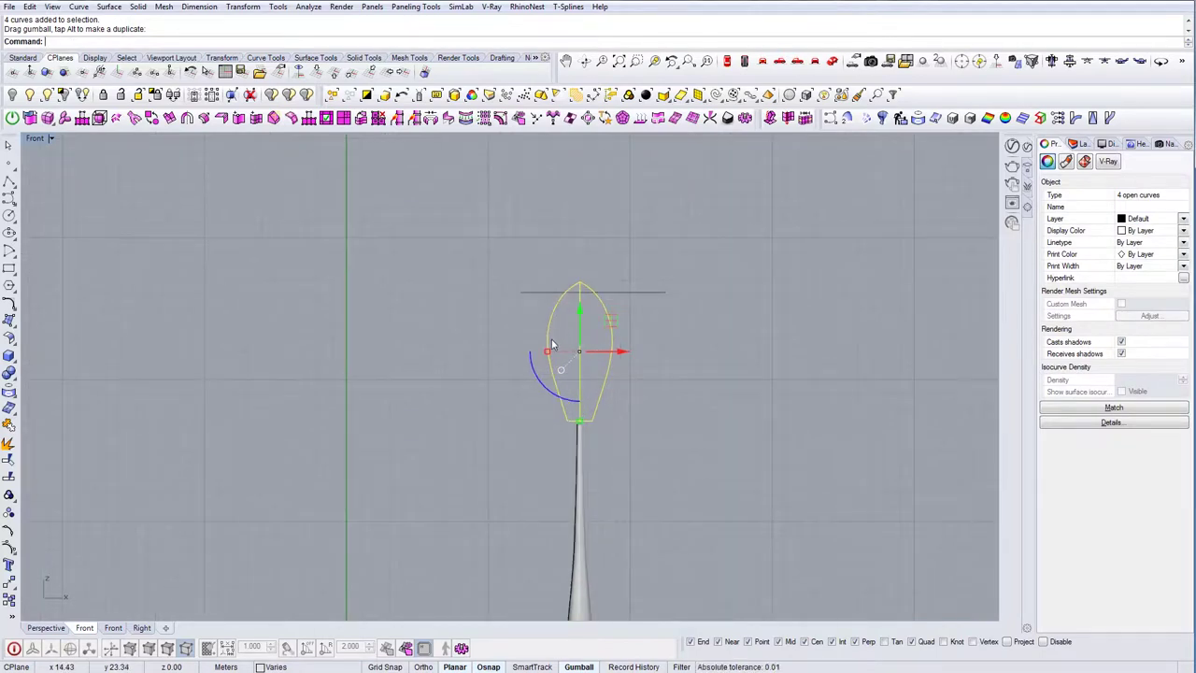
left_click_drag(549, 354, 582, 332, "shift")
left_click(664, 365)
scroll(663, 365, "down", 8)
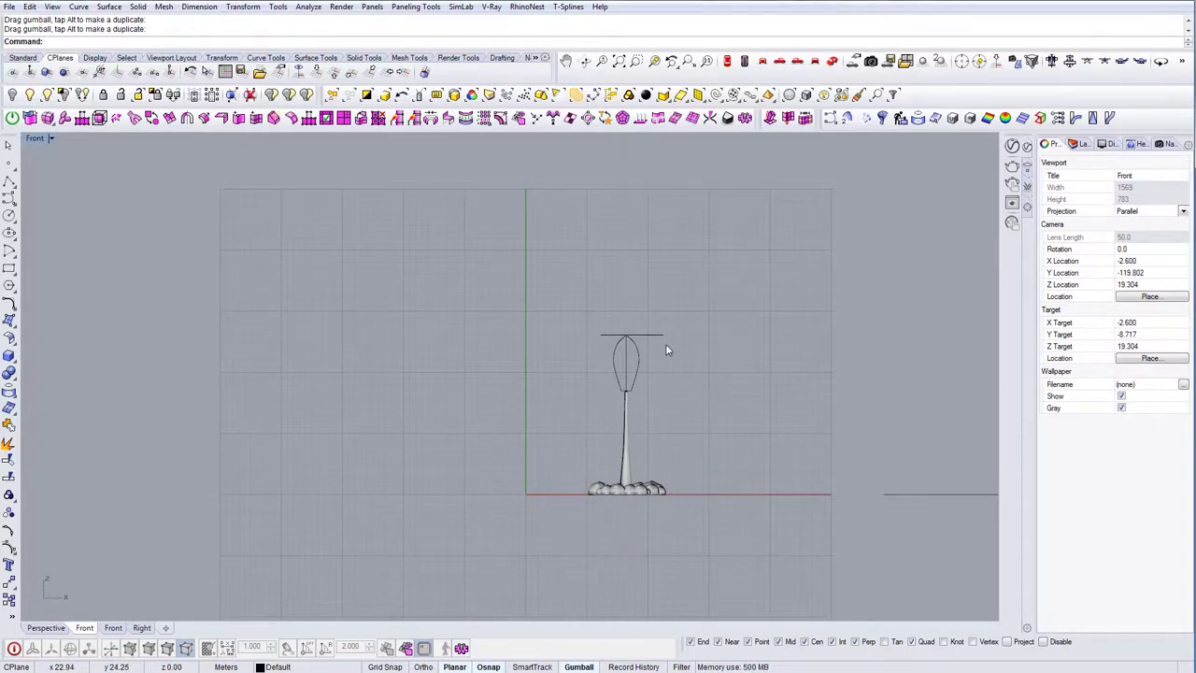
Step: Delete the horizontal guide line above the rocket's tip
left_click(654, 334)
scroll(635, 327, "up", 5)
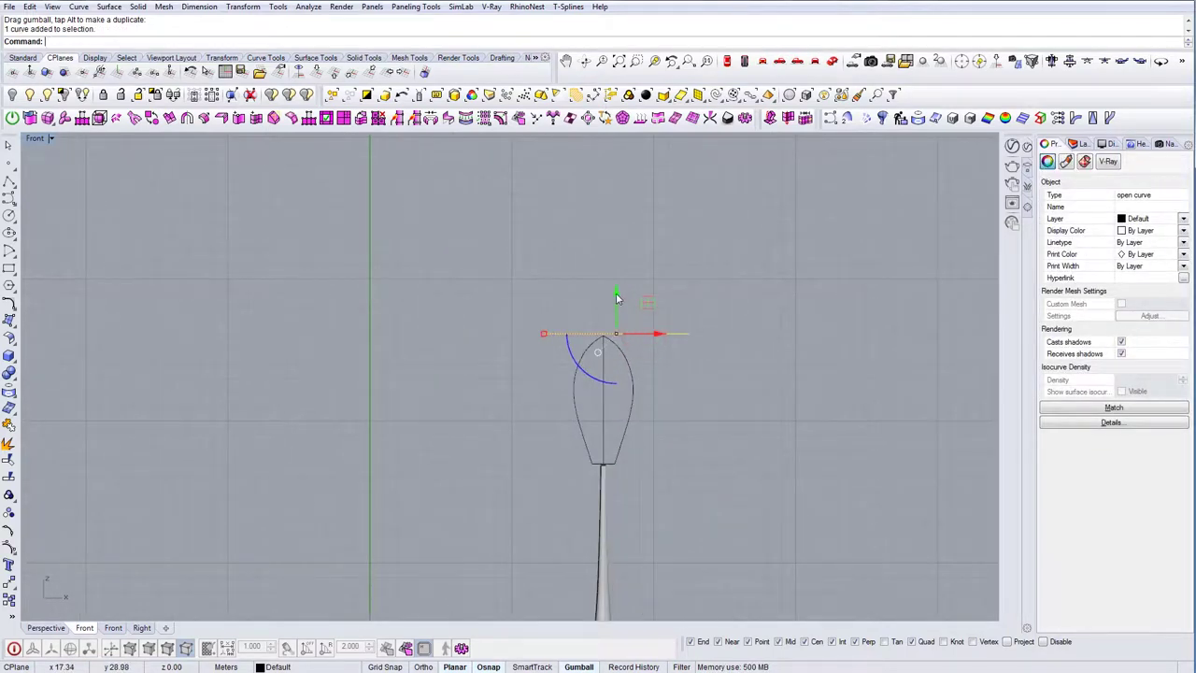
key("Delete")
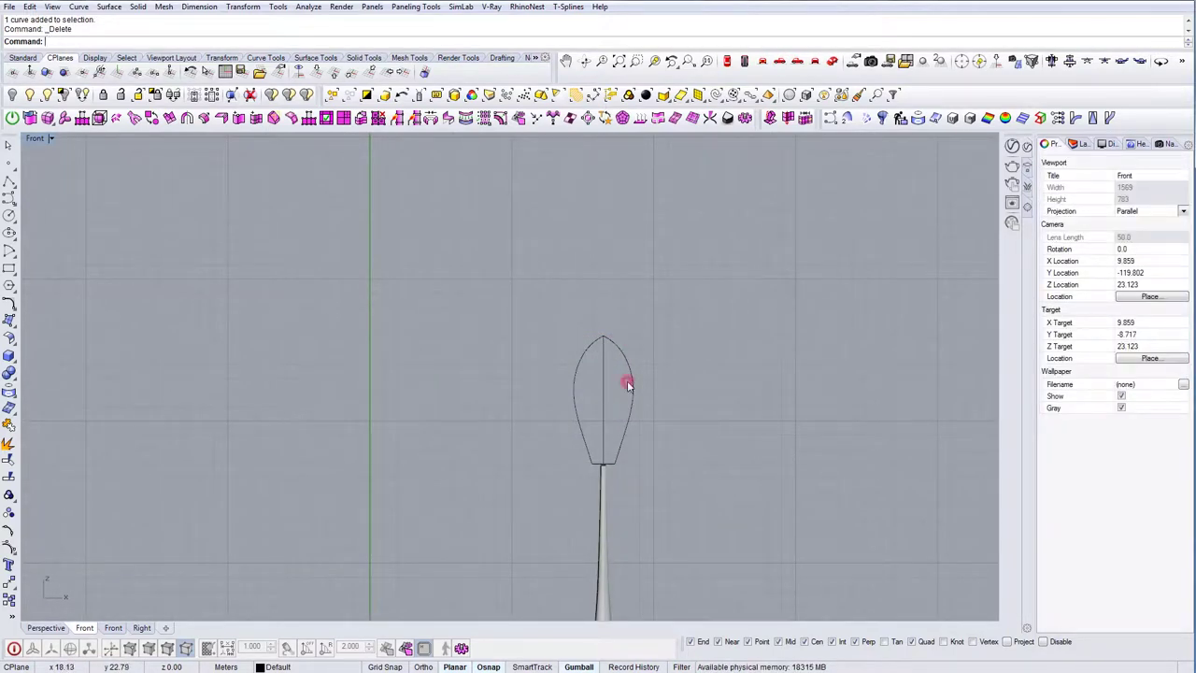
Step: Set the construction plane to World Top in the Perspective view and hide the trail surface
left_click(574, 395)
scroll(572, 397, "up", 1)
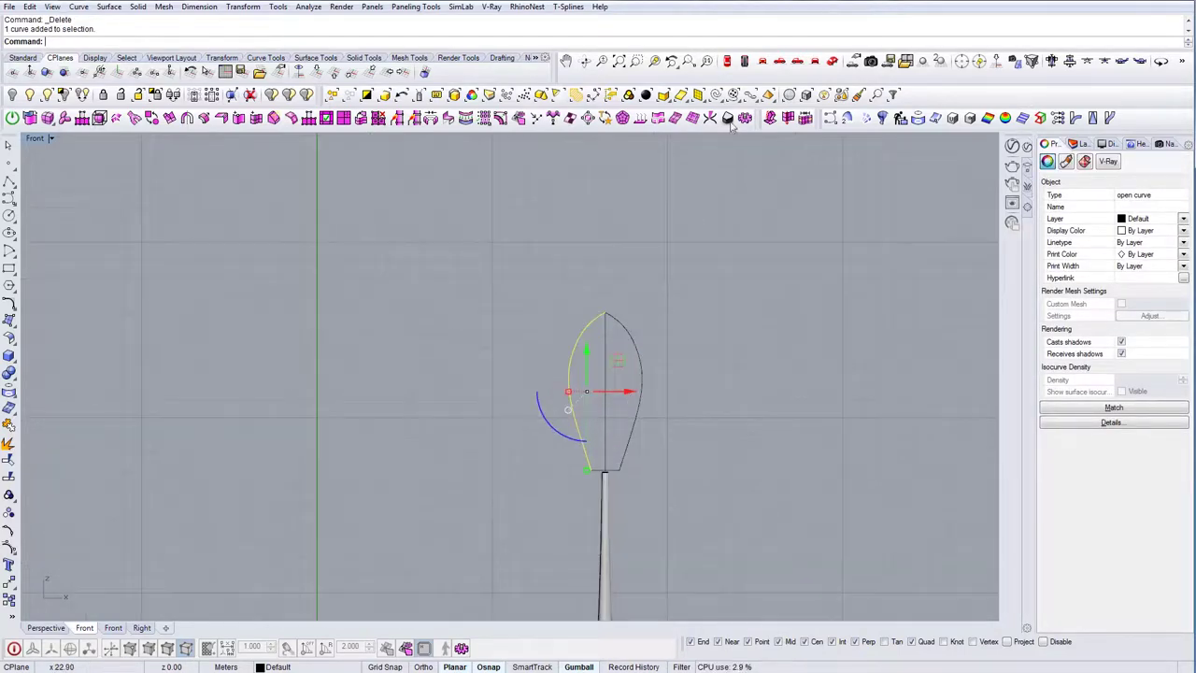
left_click(829, 63)
scroll(556, 404, "up", 4)
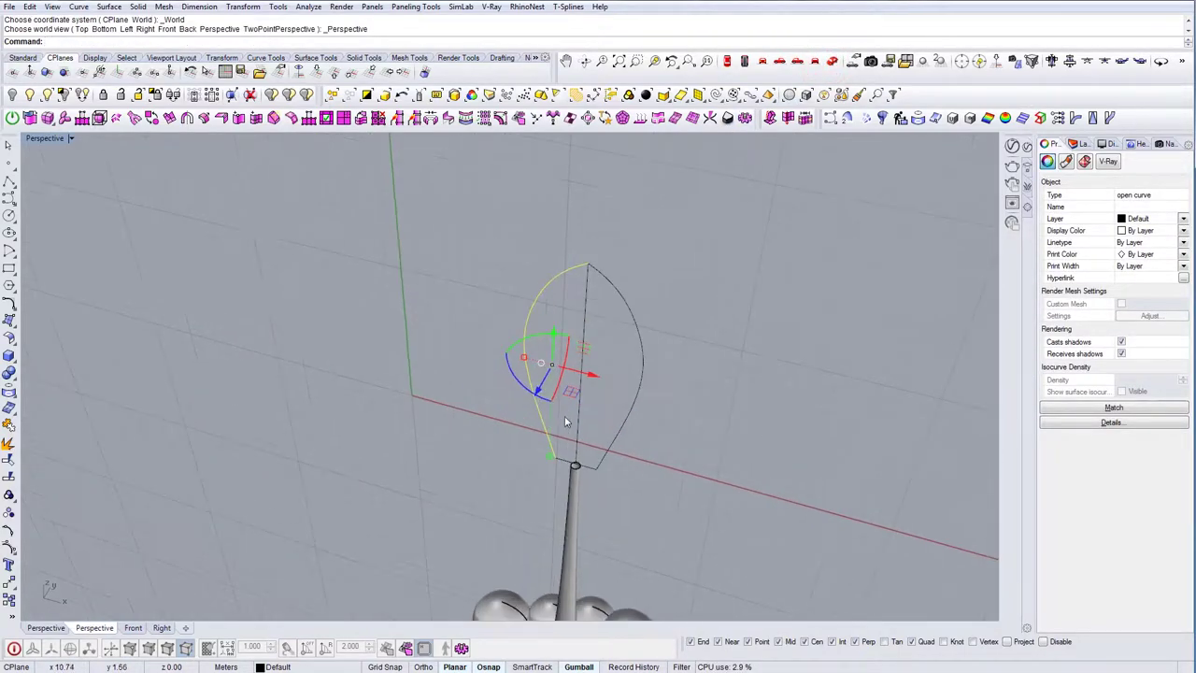
left_click(317, 71)
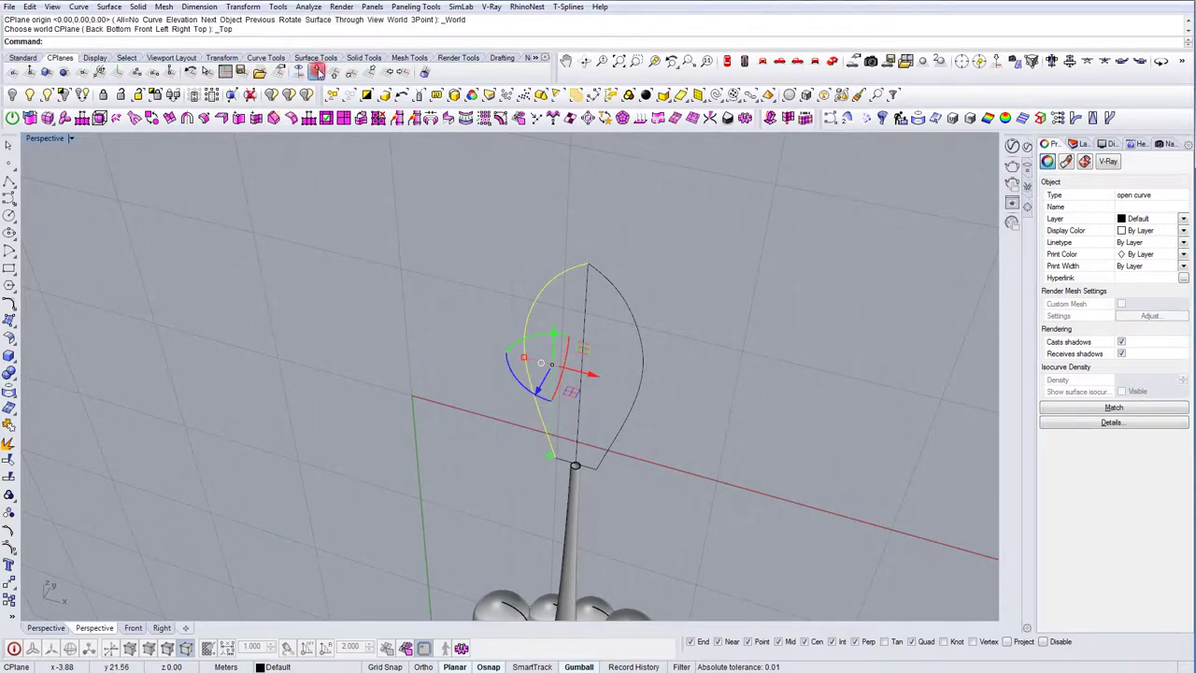
left_click(571, 483)
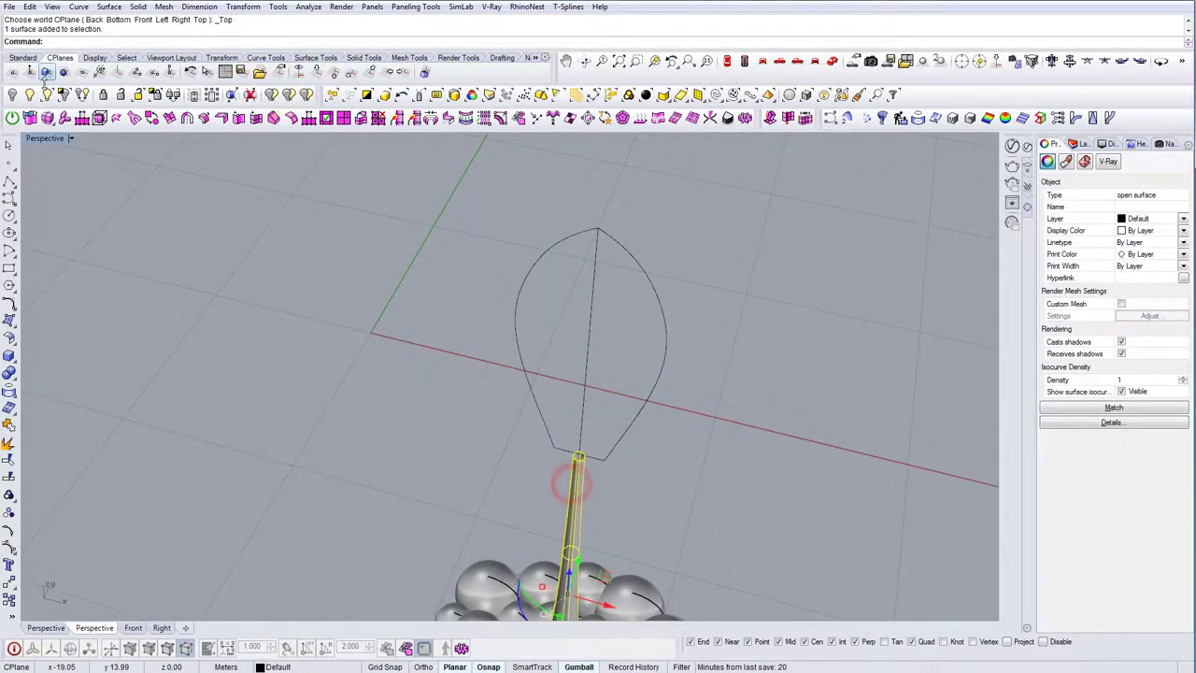
left_click(13, 97)
right_click_drag(572, 406, 562, 405)
Step: Draw a circle centred on the axis line's lower end, with its radius reaching the profile's base corner
type("Circle")
key("Return")
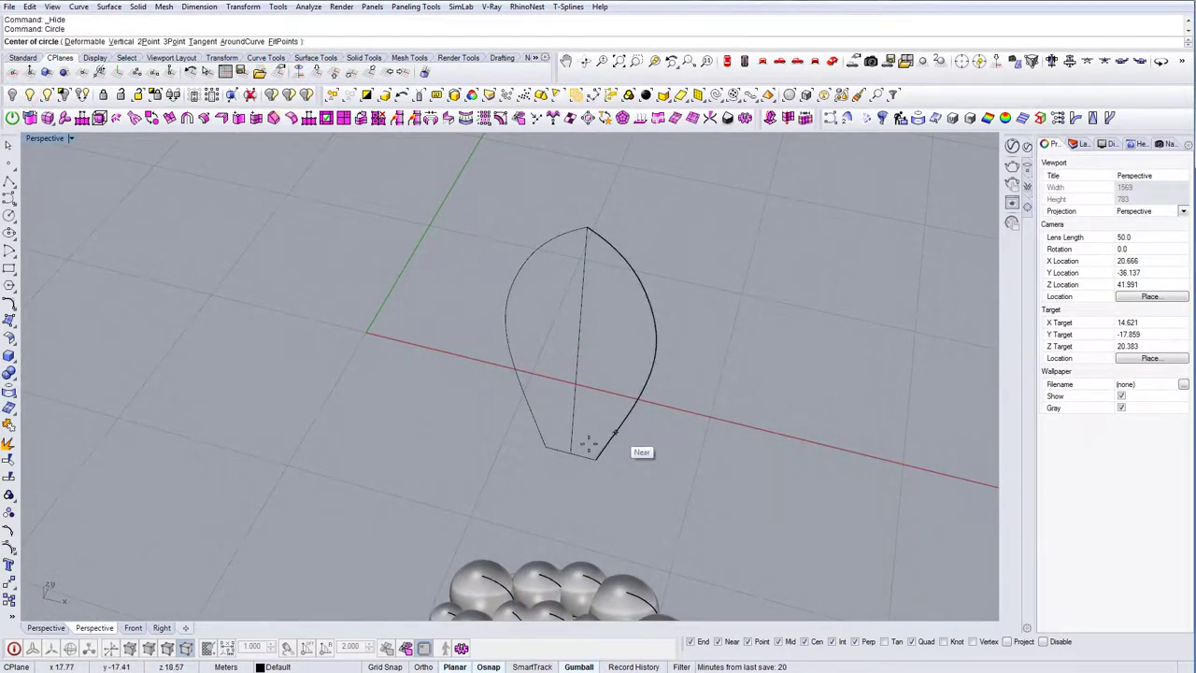
left_click(571, 453)
left_click(551, 448)
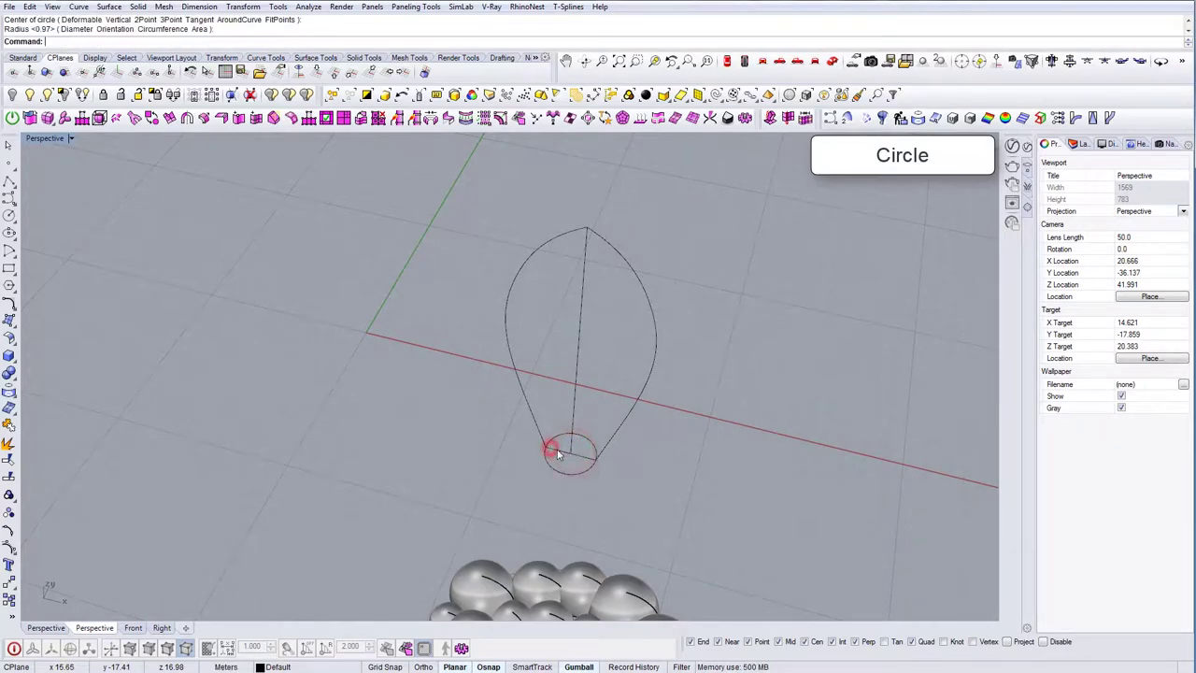
Step: Revolve the left profile curve a full turn about the rocket's axis line, using a start angle of 0
left_click(626, 264)
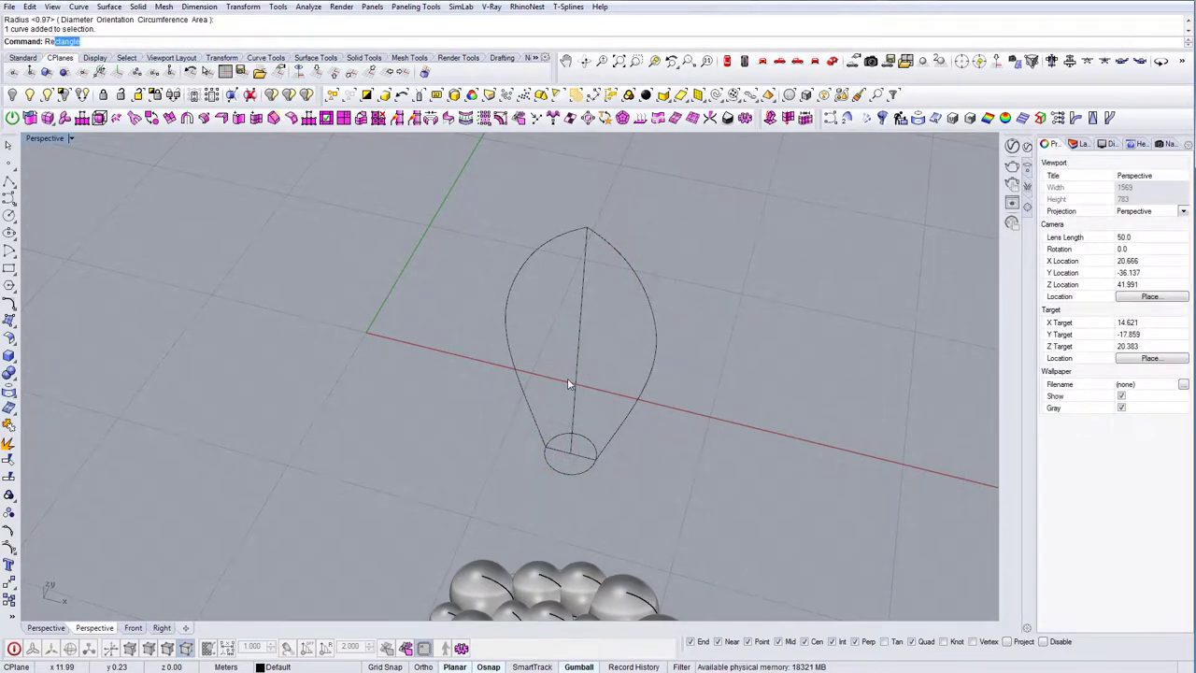
type("Revolve")
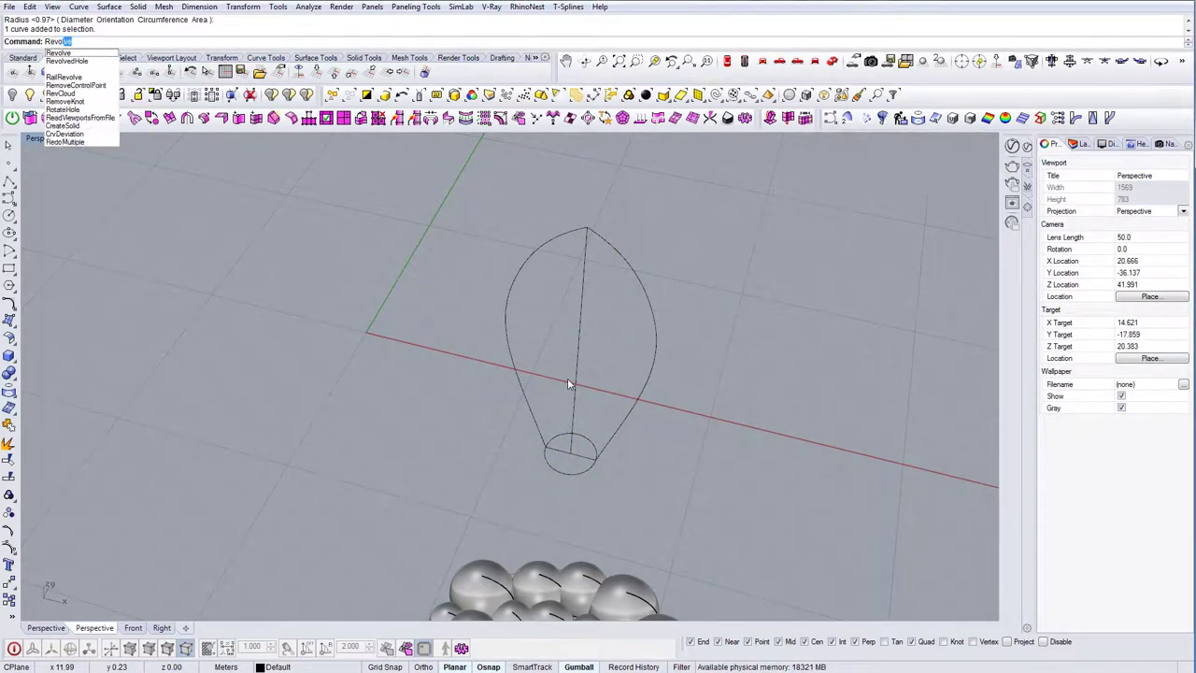
key("Return")
left_click(527, 402)
left_click(572, 453)
left_click(588, 228)
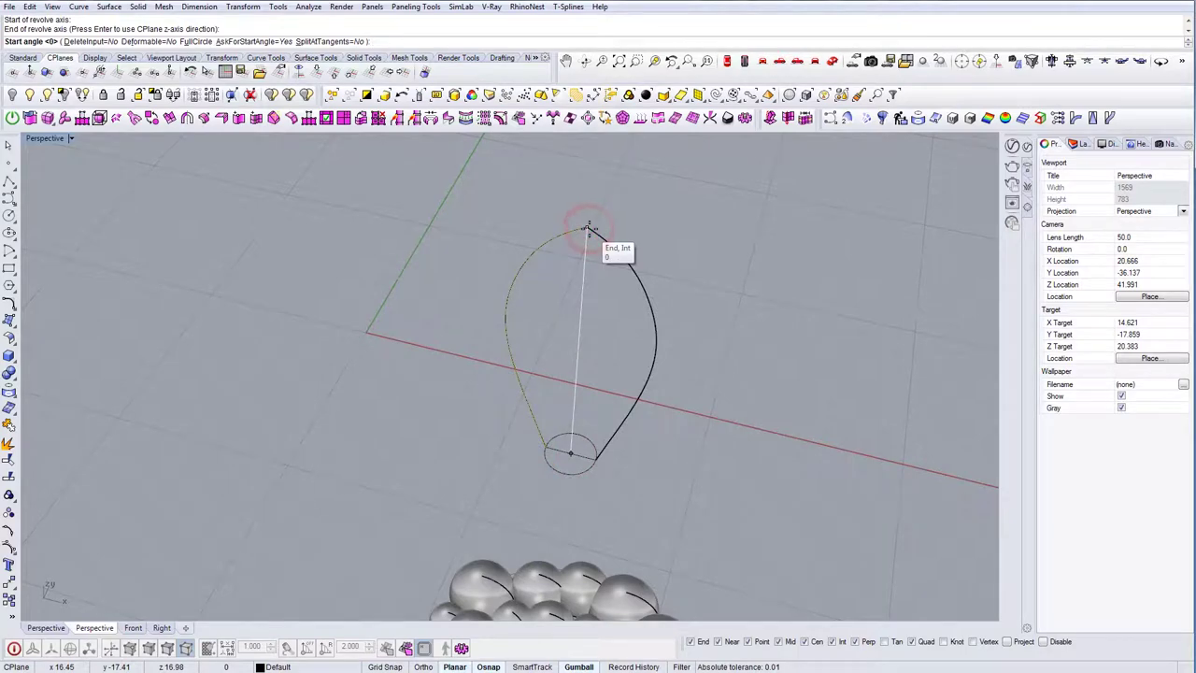
key("Return")
key("Return")
Step: Cap the revolved rocket surface to close its open base
right_click_drag(587, 228, 587, 350)
left_click(587, 352)
type("Cap")
key("Return")
mouse_move(598, 421)
right_mouse_down()
mouse_move(626, 330)
mouse_move(611, 435)
mouse_move(616, 421)
right_mouse_up()
Step: Switch to the Right view and lock the rocket body
left_click(779, 63)
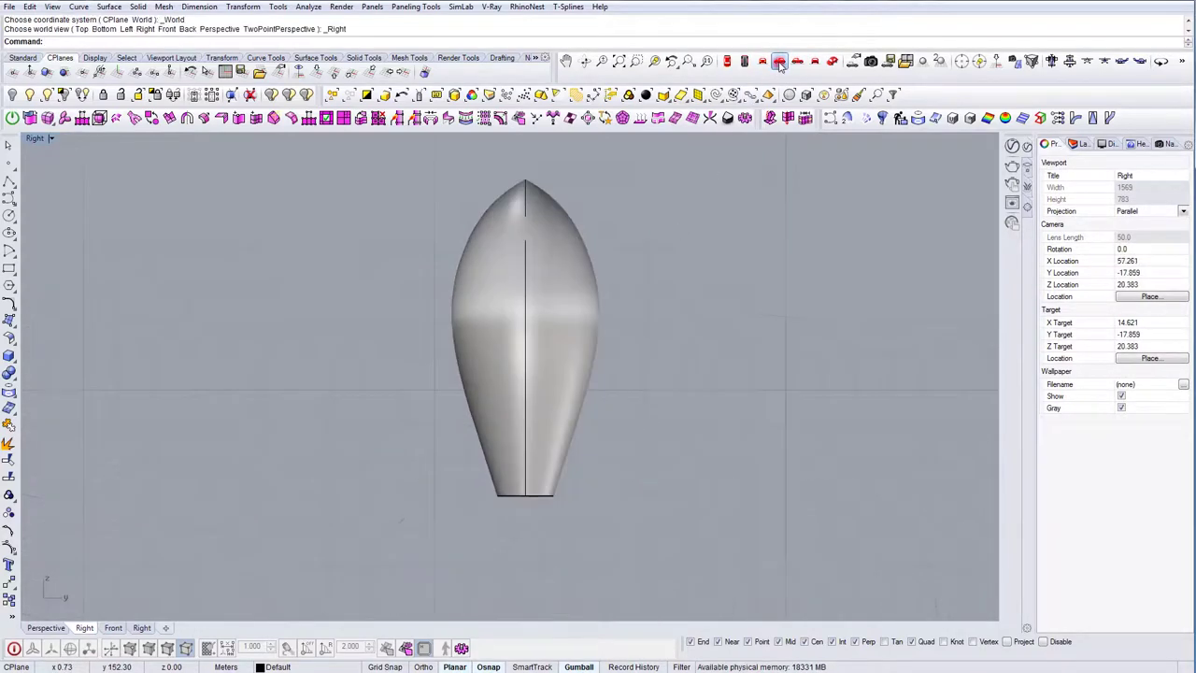
left_click(487, 282)
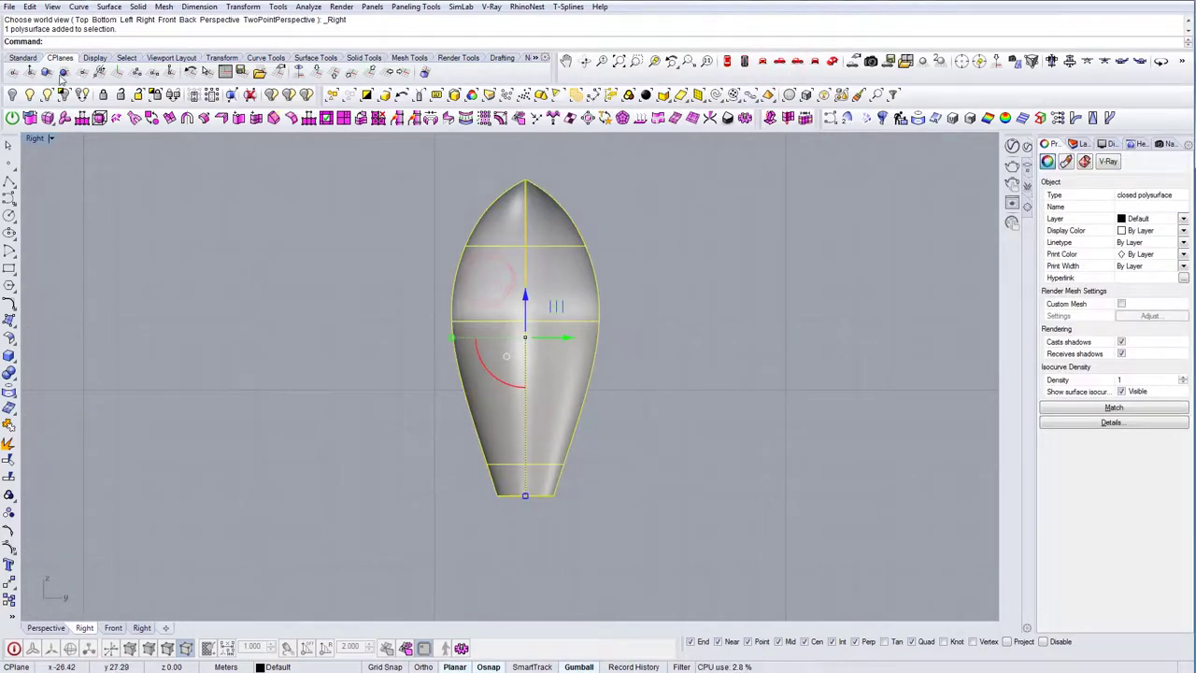
left_click(11, 95)
key("ctrl+z")
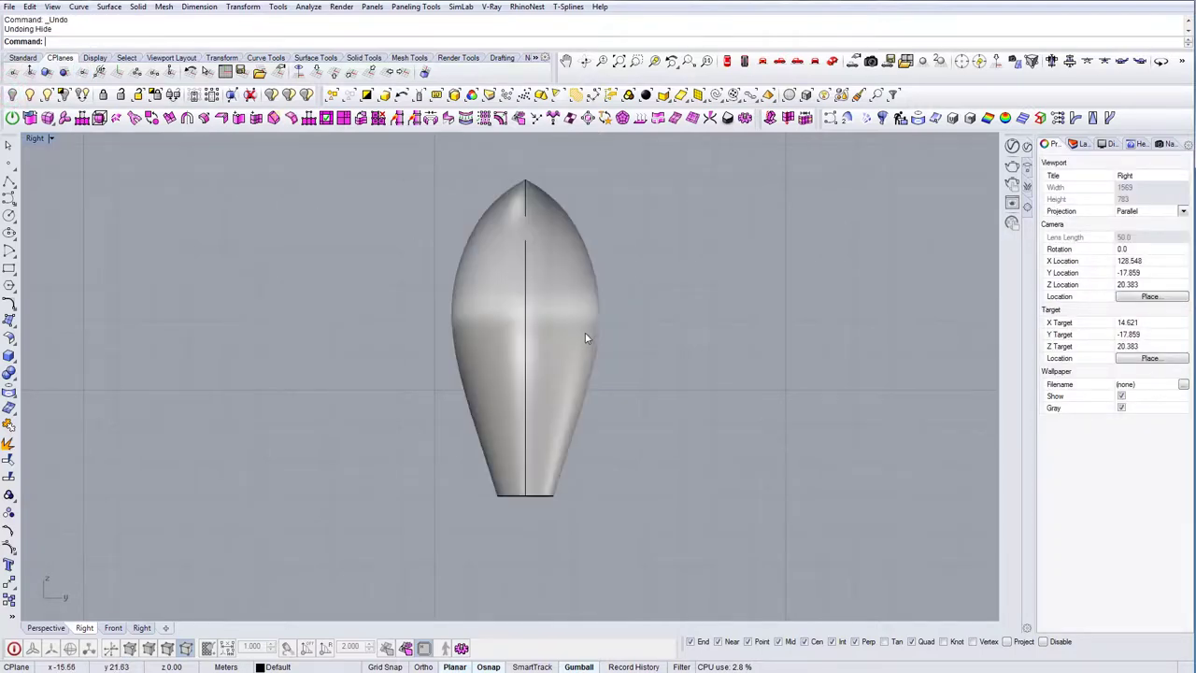
left_click(579, 335)
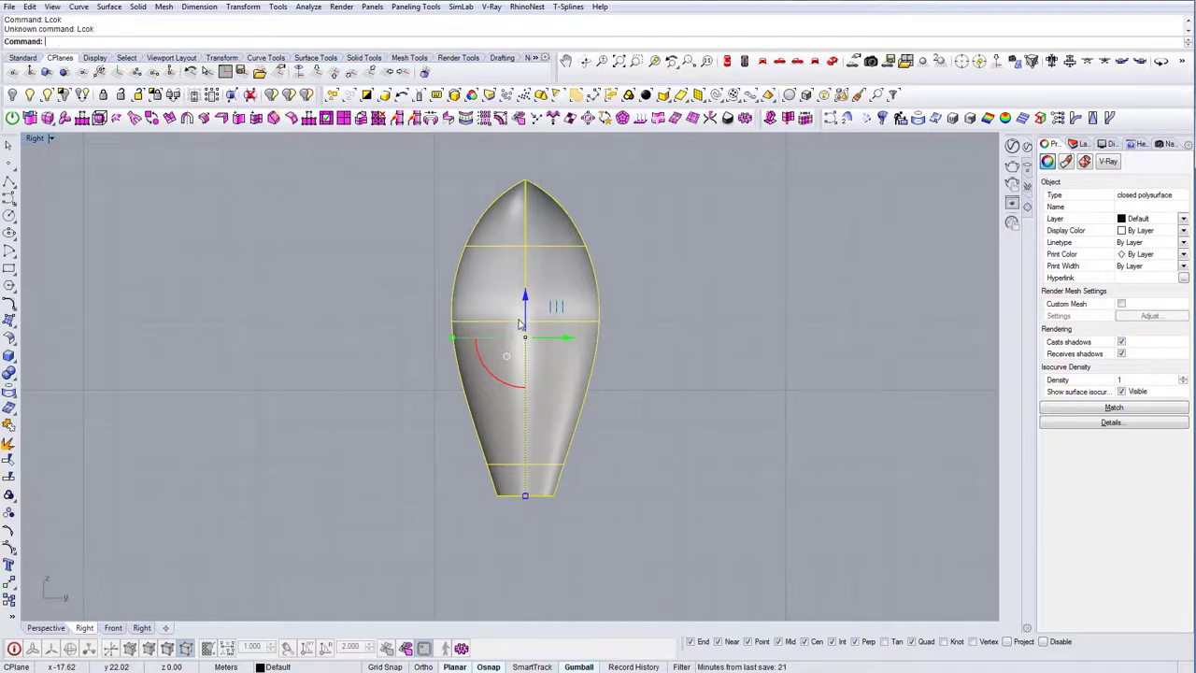
key("Escape")
left_click(569, 331)
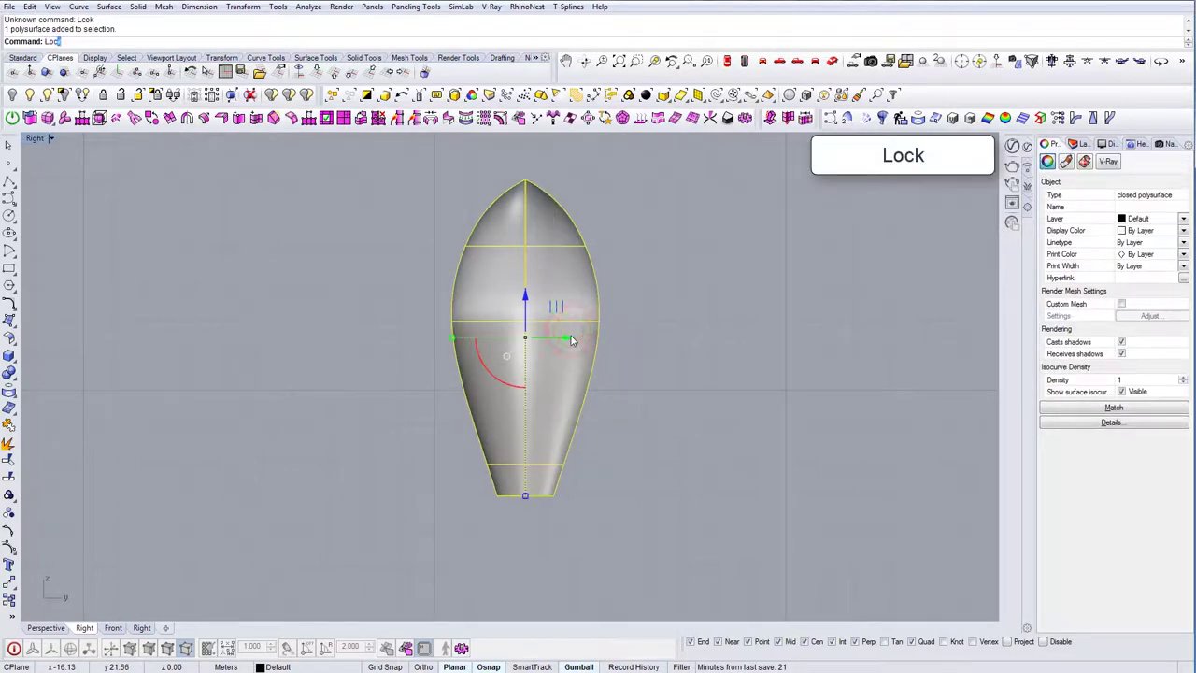
key("Return")
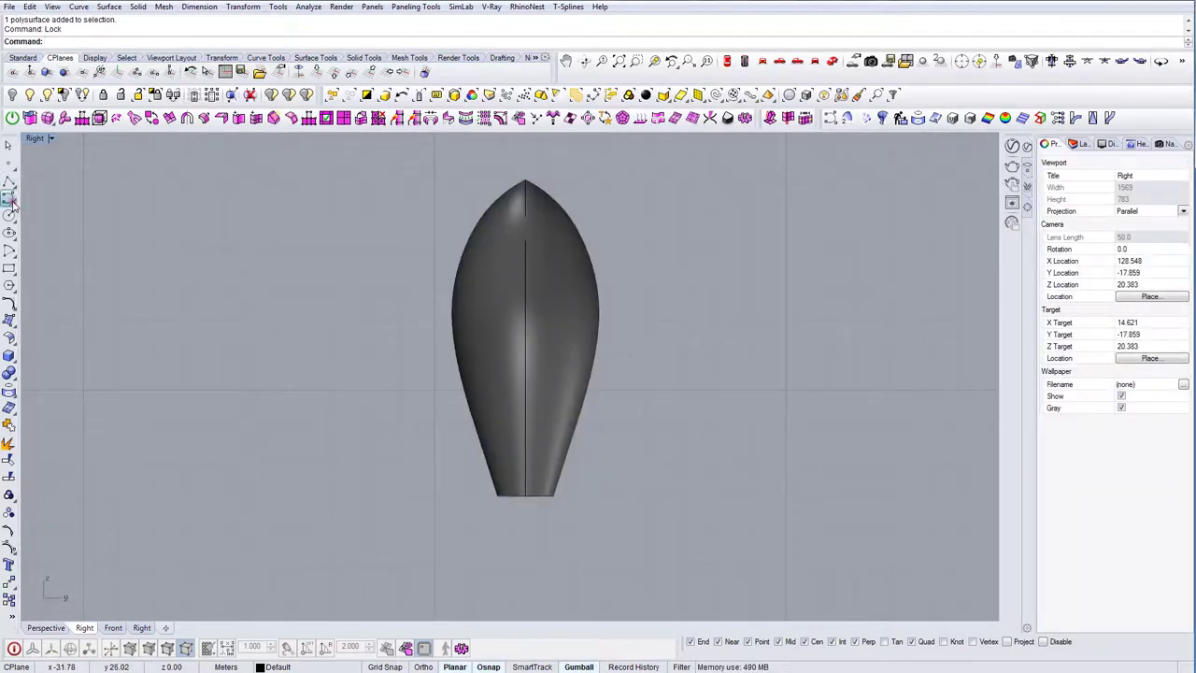
left_click(9, 198)
left_click(9, 199)
left_click(40, 207)
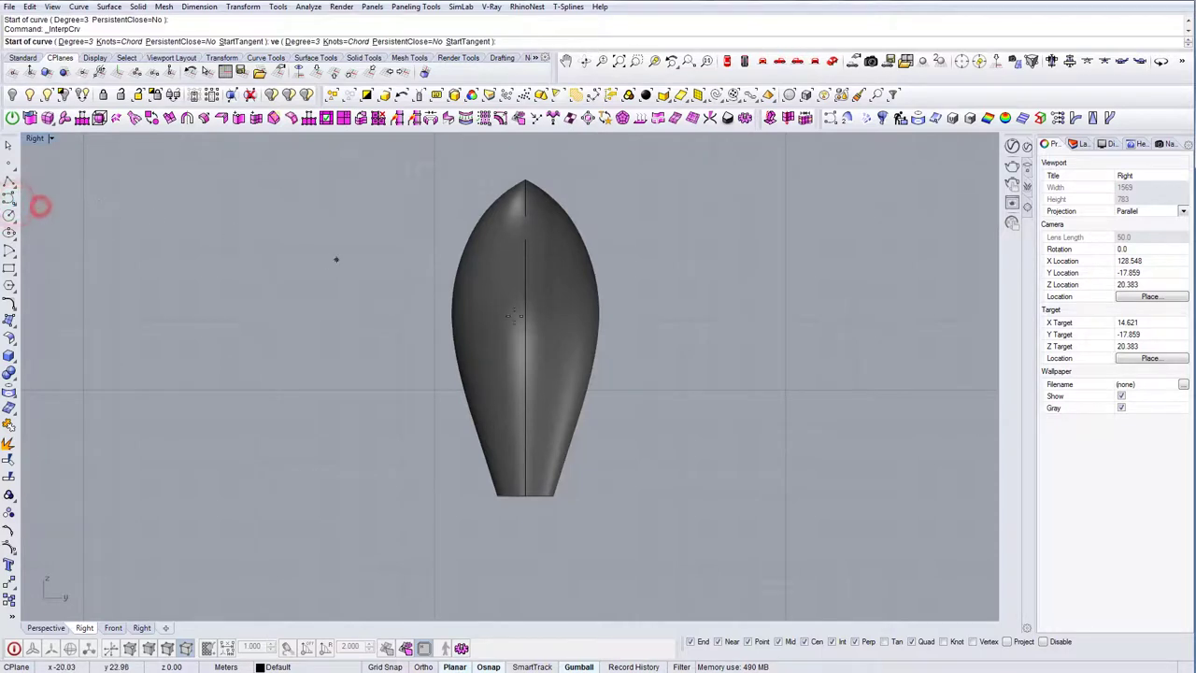
right_click_drag(590, 373, 557, 356)
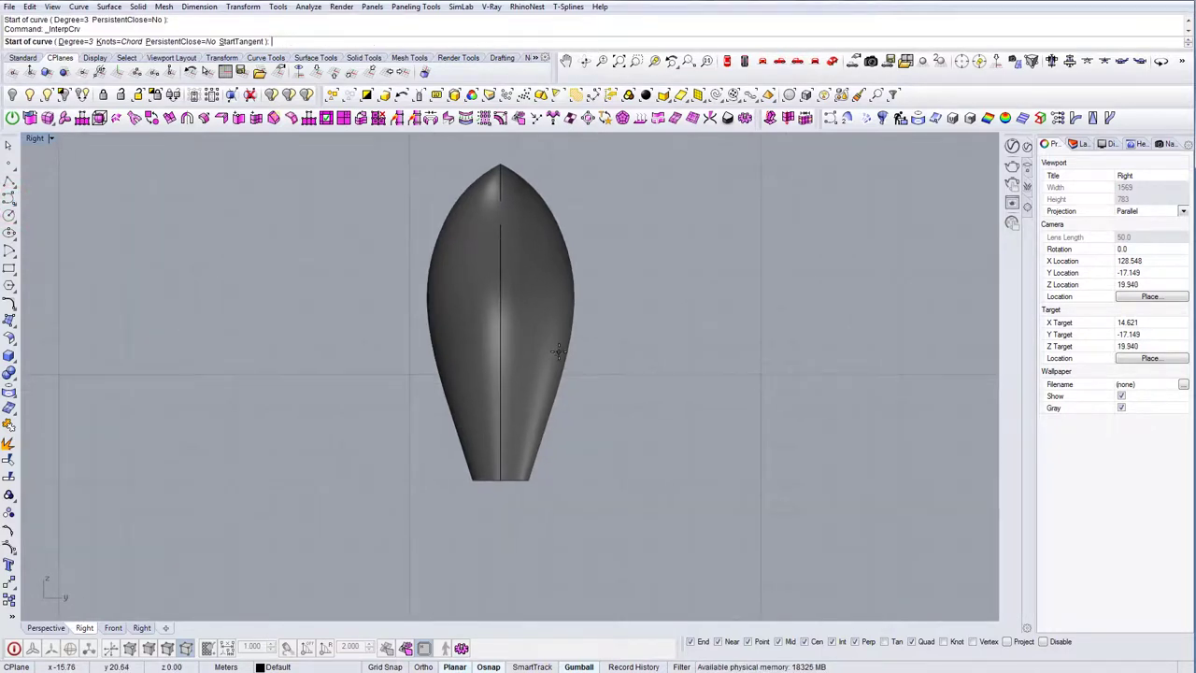
left_click(545, 379)
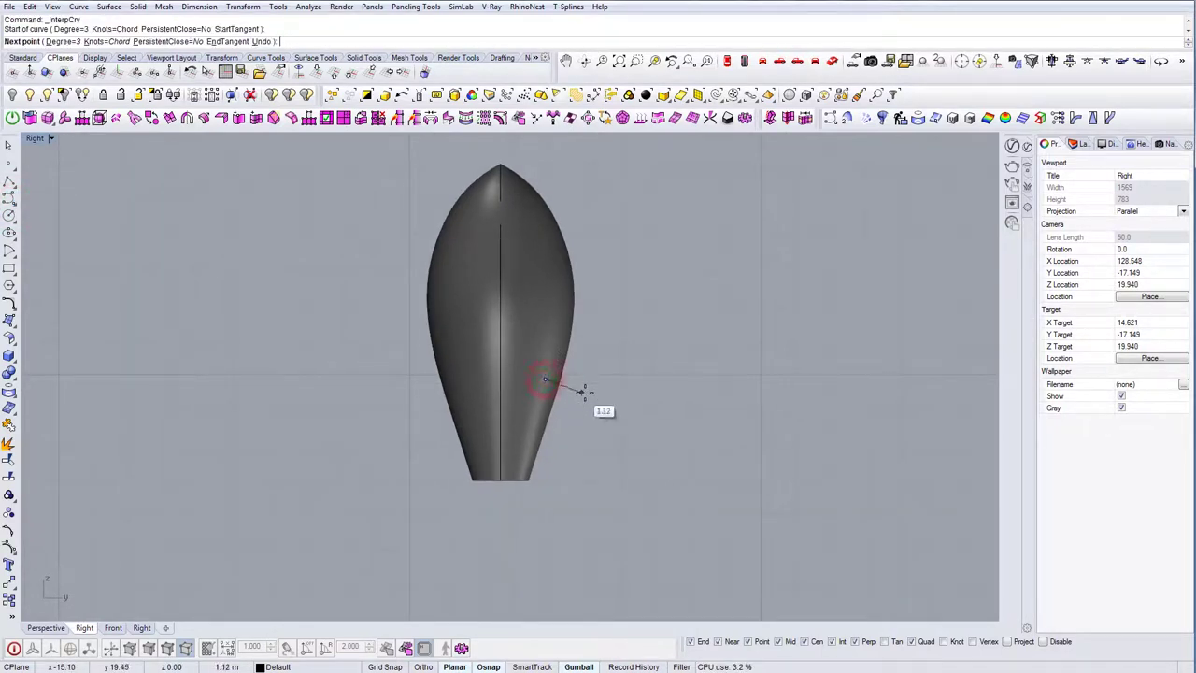
left_click(579, 392)
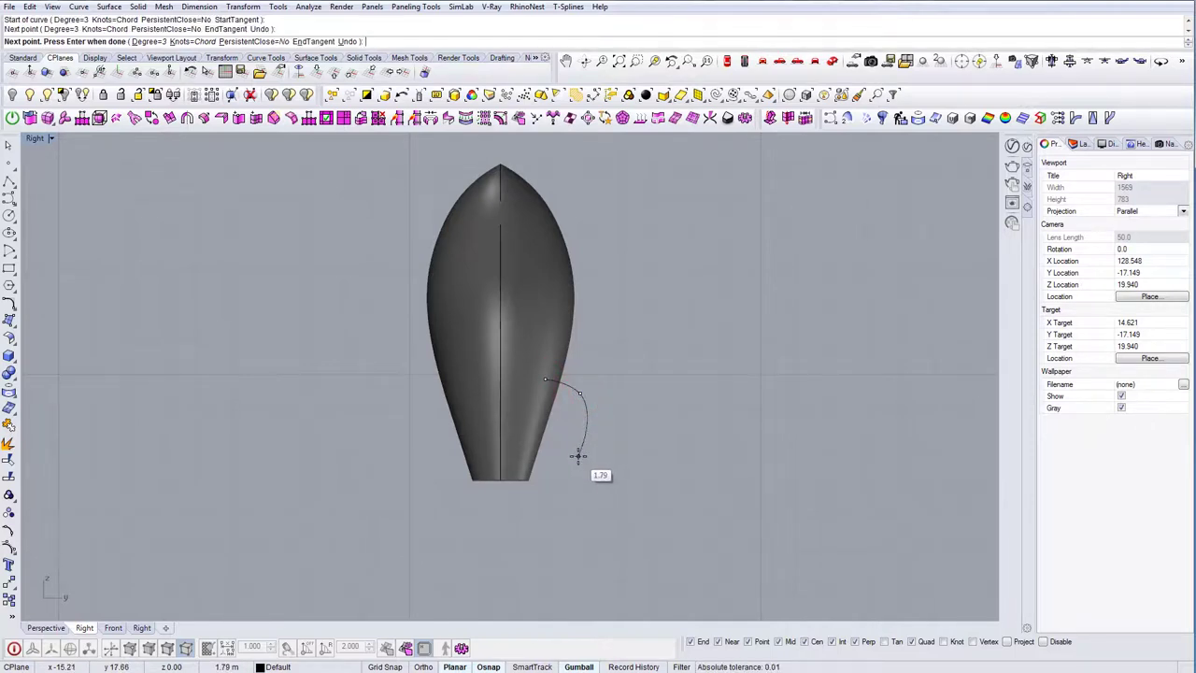
key("Escape")
Step: Draw a three-point interpolated curve for the fin's outer edge beside the rocket's base and shift it slightly outward
right_click(573, 454)
left_click(531, 402)
left_click(578, 427)
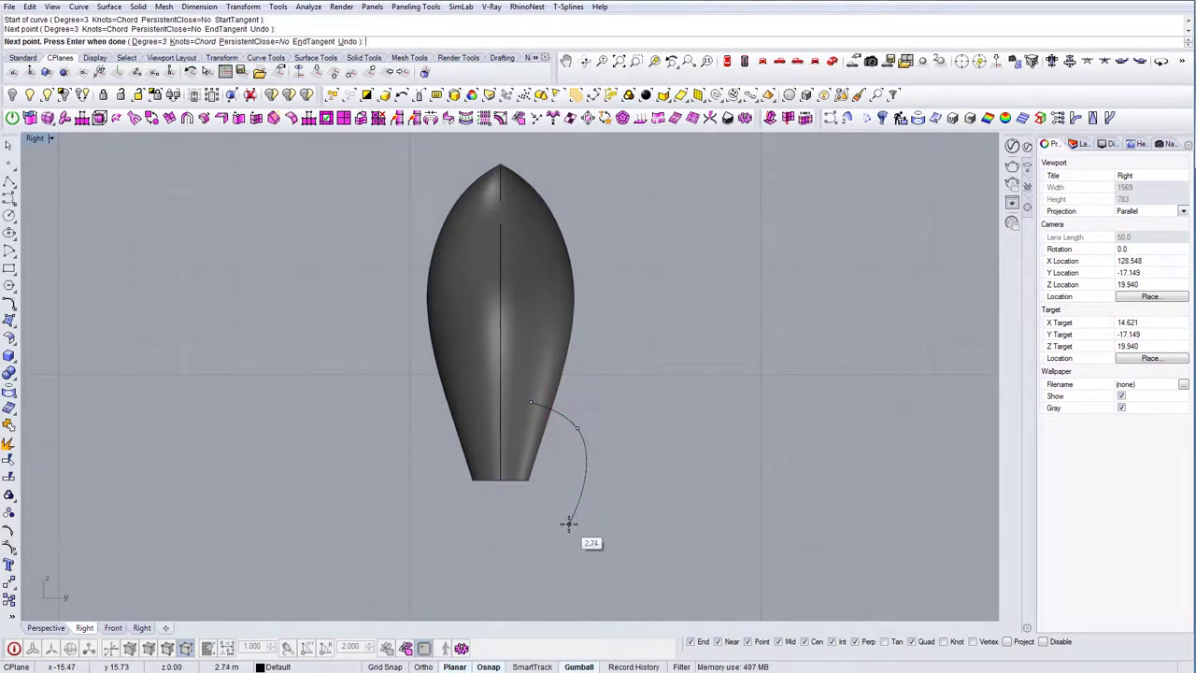
left_click(564, 530)
right_click(565, 530)
left_click(589, 456)
left_click_drag(593, 431, 602, 435)
Step: Close the fin profile with two lines, from the curve's lower end into the rocket base and up to the curve's upper end
type("l")
key("Return")
left_click(567, 537)
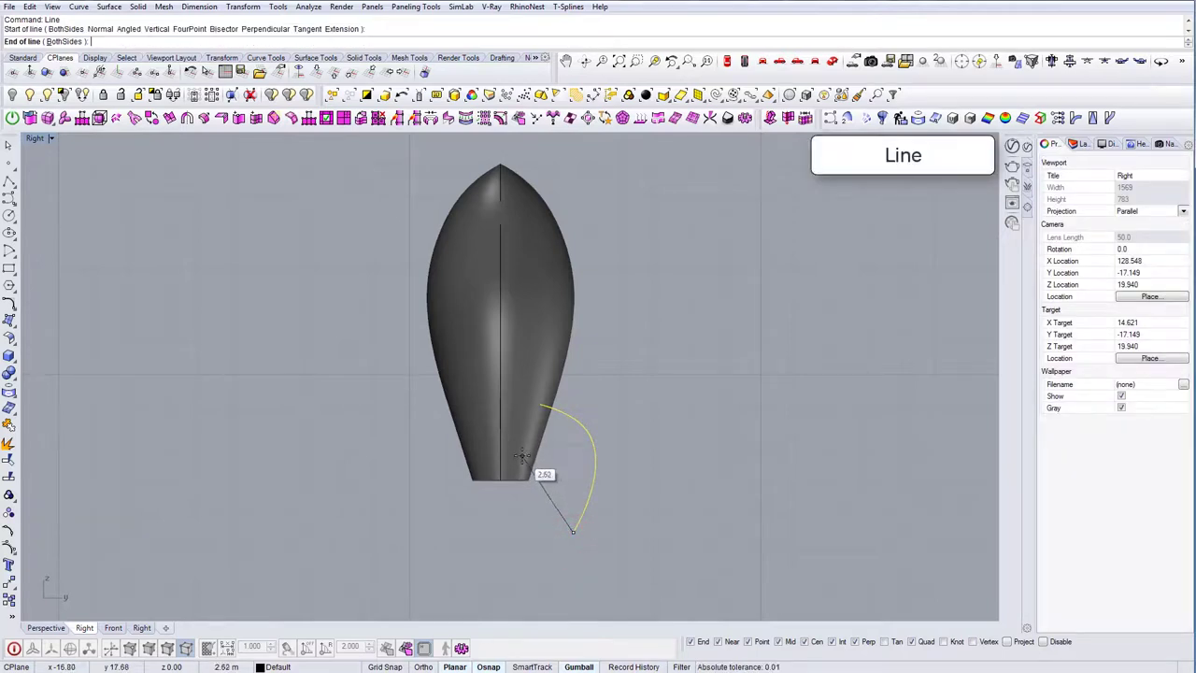
left_click(521, 455)
key("Escape")
right_click(521, 454)
left_click(521, 454)
left_click(539, 404)
Step: Create a planar surface from the closed fin profile curves
left_click_drag(636, 539, 556, 496)
left_click_drag(317, 346, 628, 522, "shift")
type("PS")
key("Return")
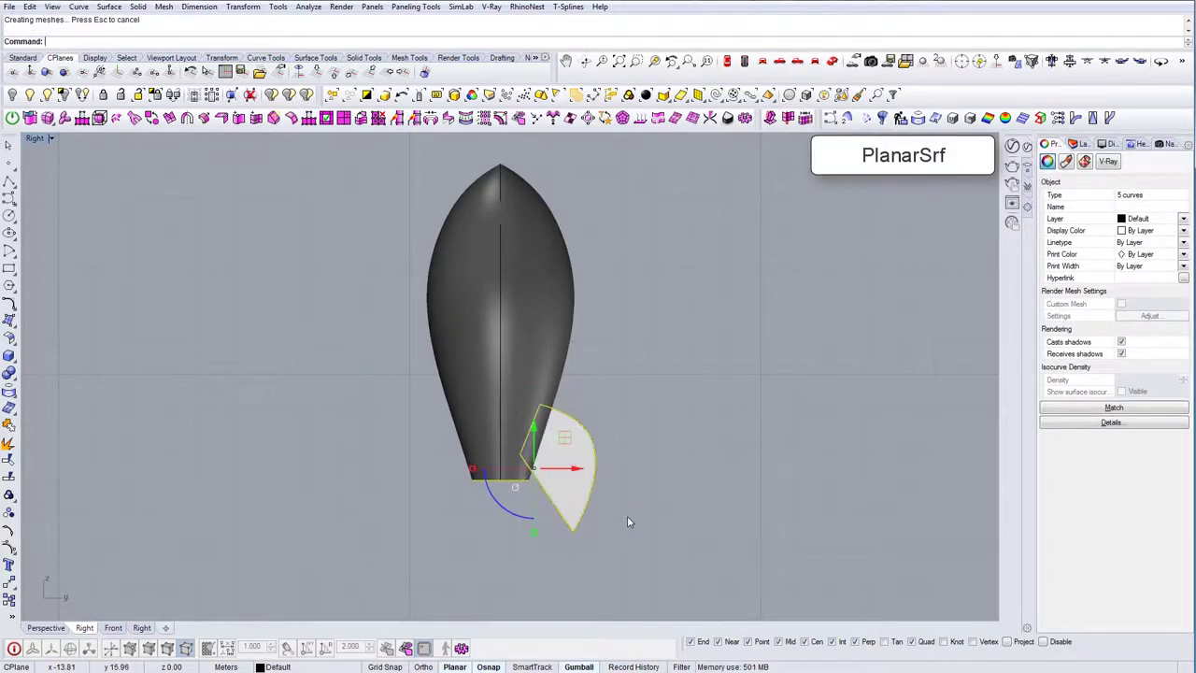
key("Escape")
Step: Select the fin surface, switch to the Perspective view, and set the construction plane to World Top
left_click(572, 427)
left_click(831, 61)
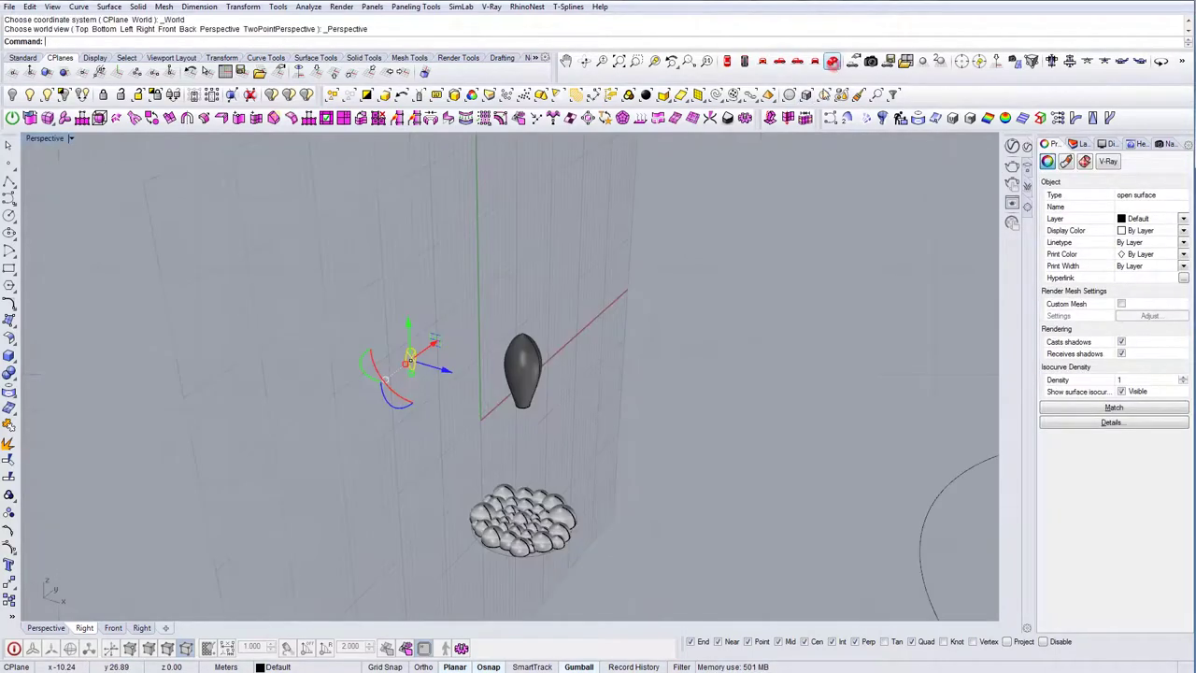
right_click_drag(510, 416, 523, 416)
scroll(467, 374, "up", 6)
right_click_drag(466, 374, 433, 352)
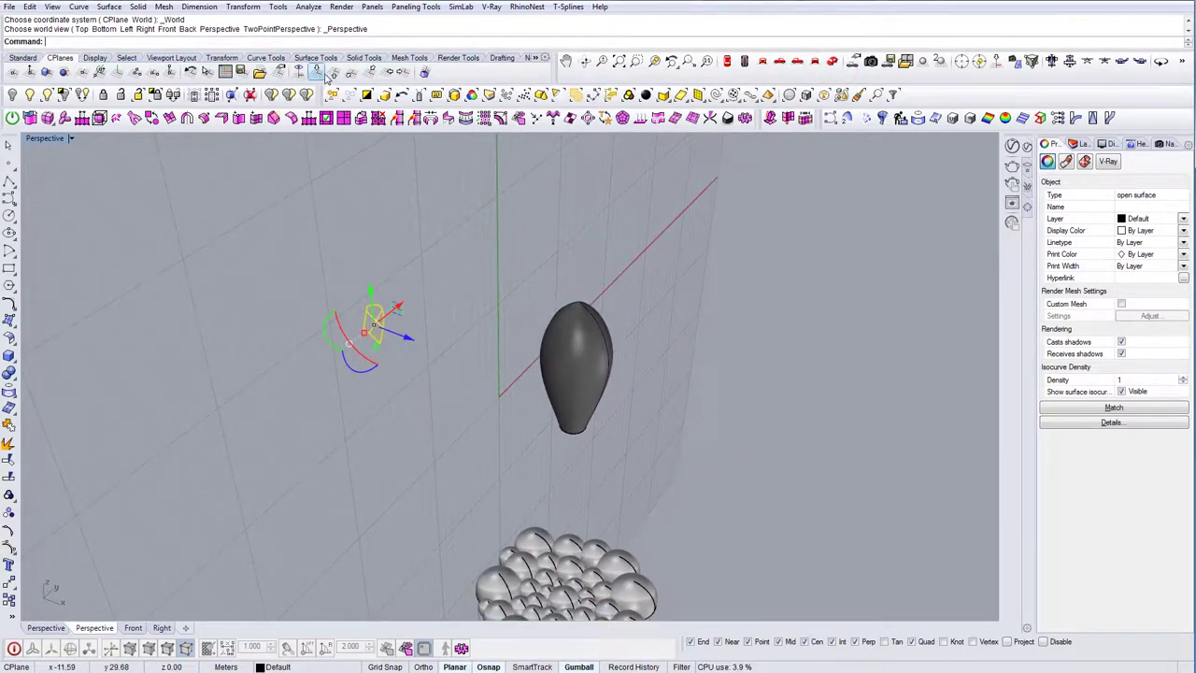
left_click(317, 72)
right_click_drag(485, 310, 371, 353)
Step: Move the fin surface by its lower inner corner to the base of the rocket body
left_click_drag(371, 353, 441, 373)
type("m")
key("Return")
left_click(411, 371)
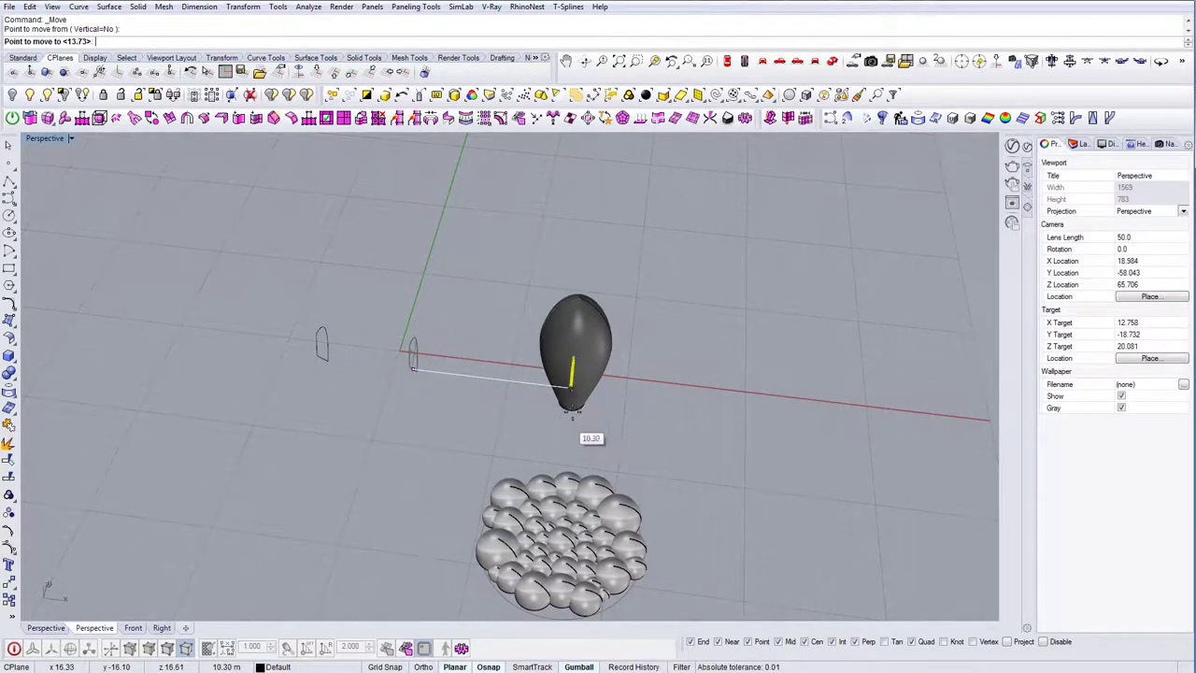
left_click(567, 401)
Step: Try to thicken the fin surface into a solid with OffsetSrf on both sides at a distance of 1
right_click_drag(567, 402, 470, 448)
type("OffsetSrf")
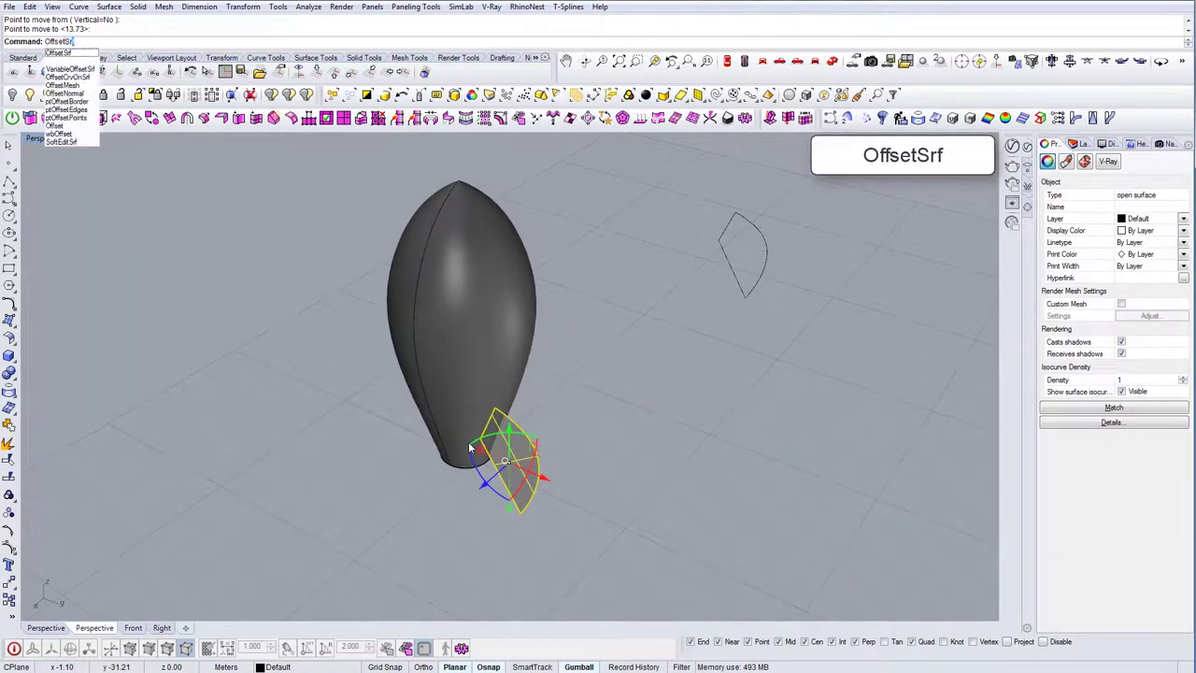
key("Return")
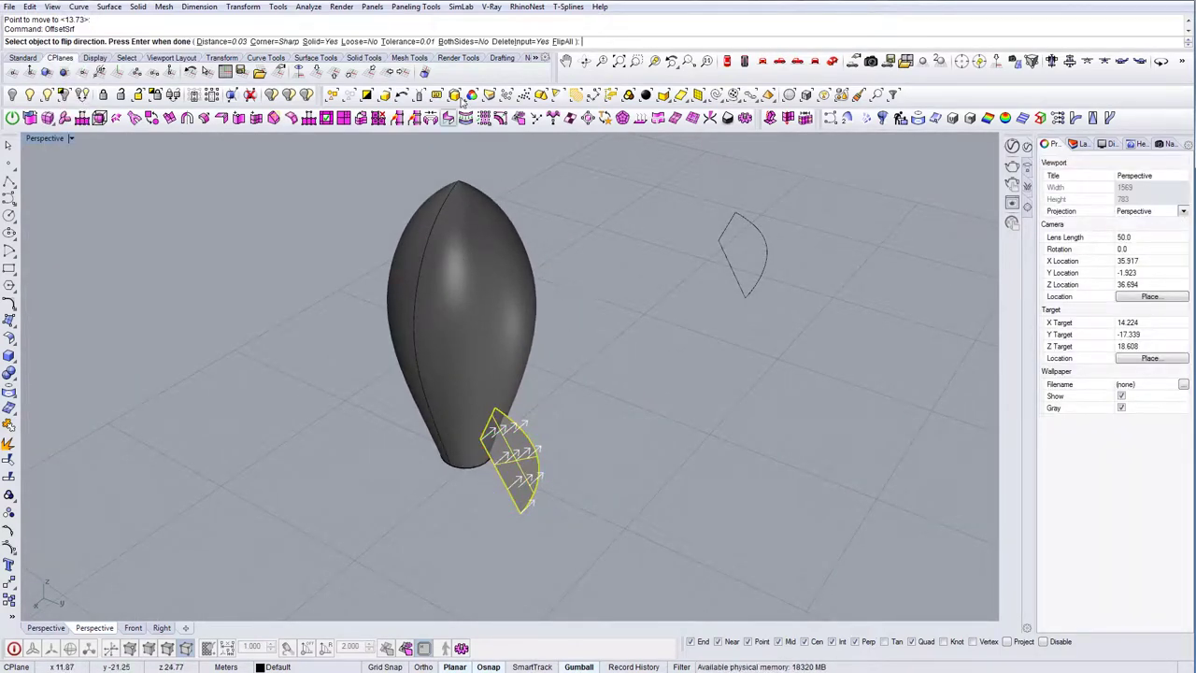
left_click(462, 42)
left_click(221, 41)
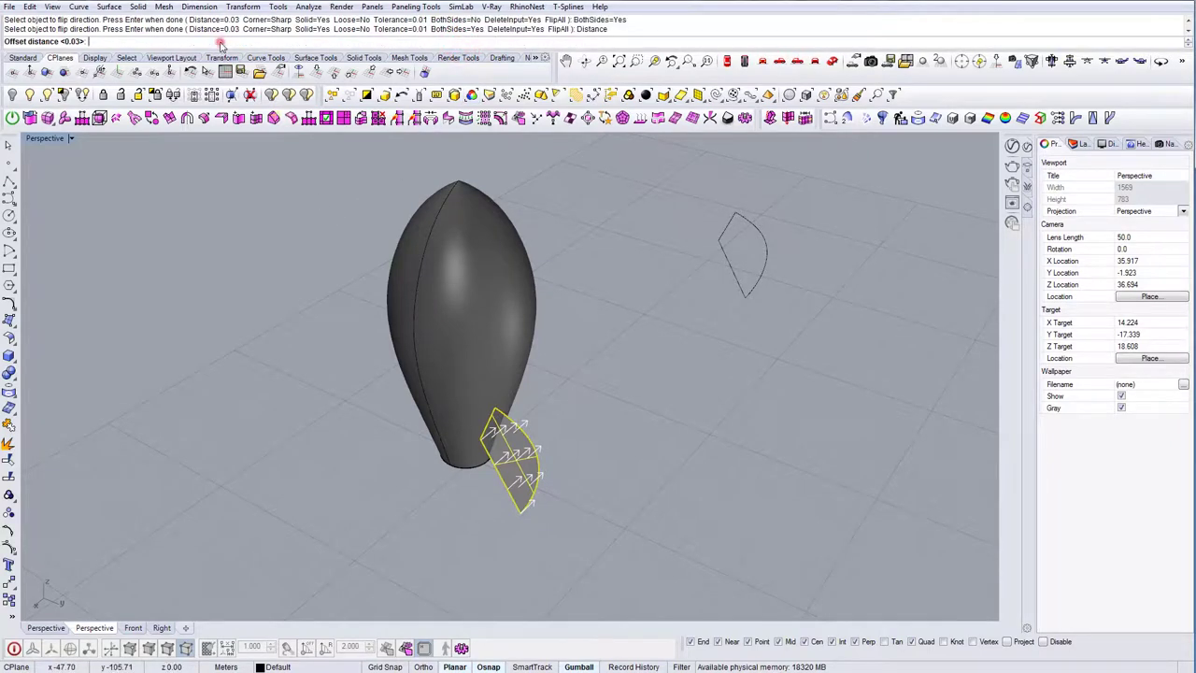
key("Return")
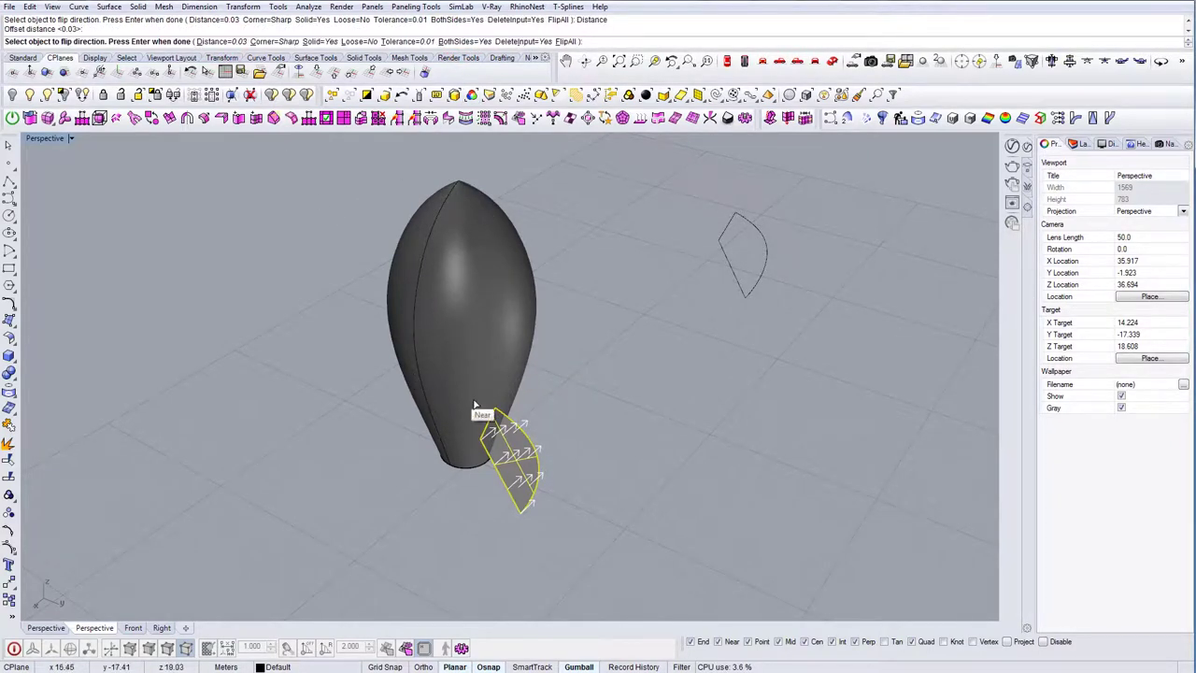
left_click(234, 43)
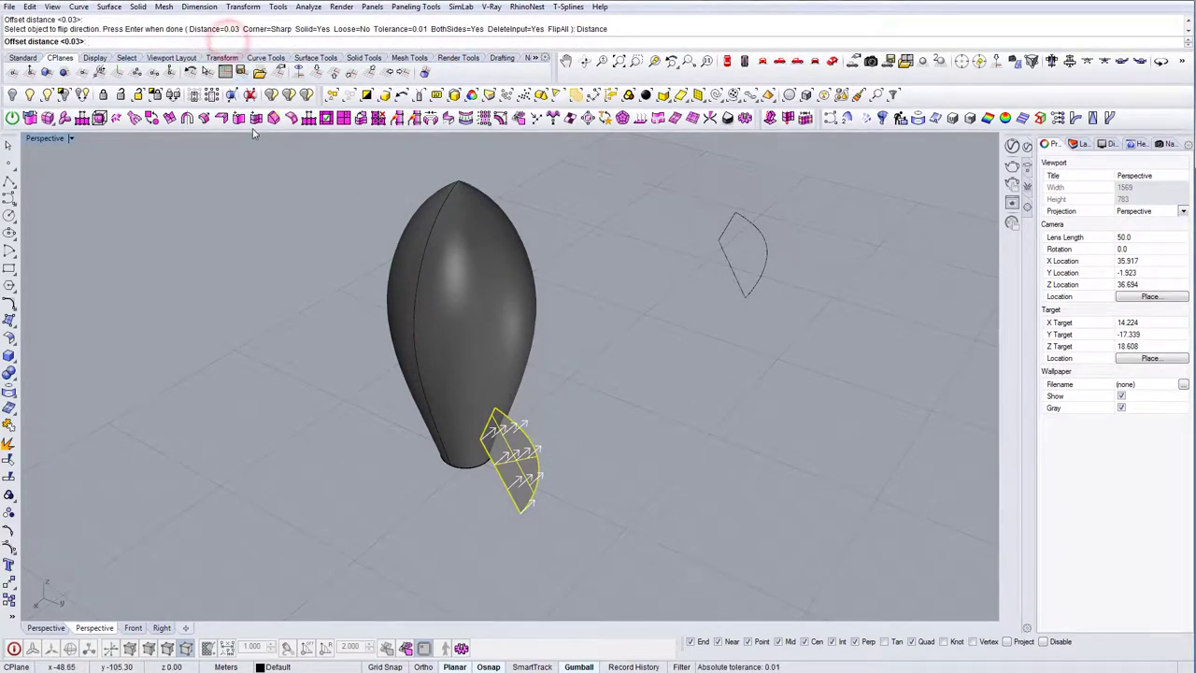
key("Return")
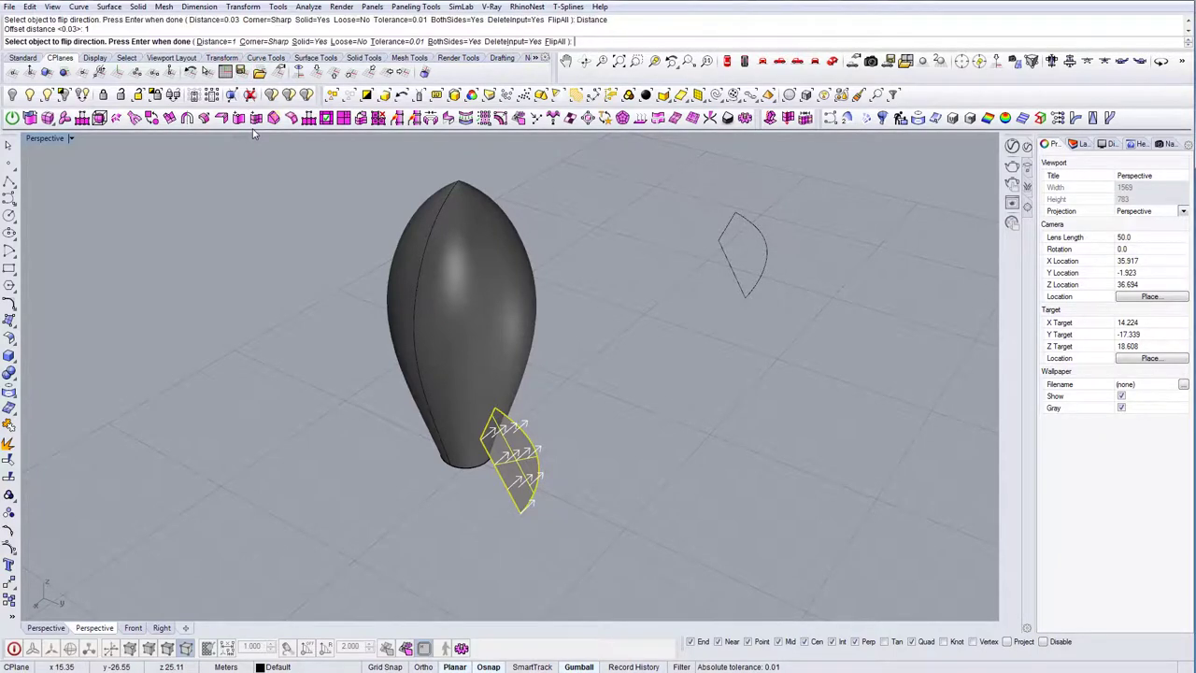
key("Return")
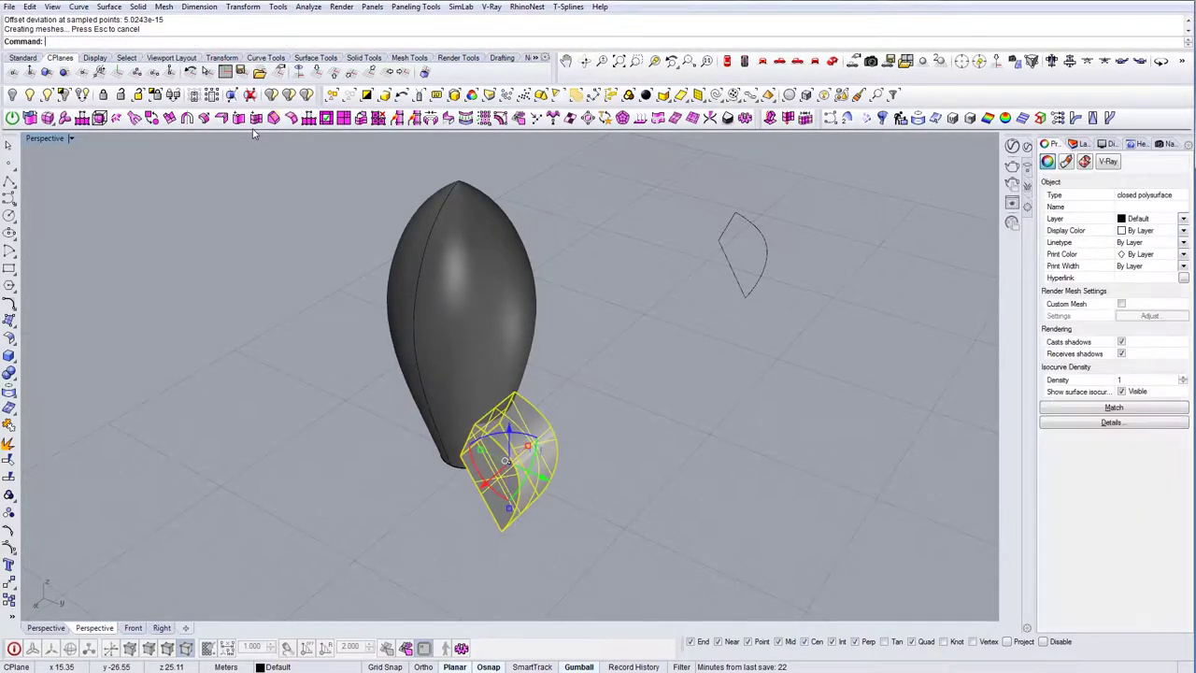
key("ctrl+z")
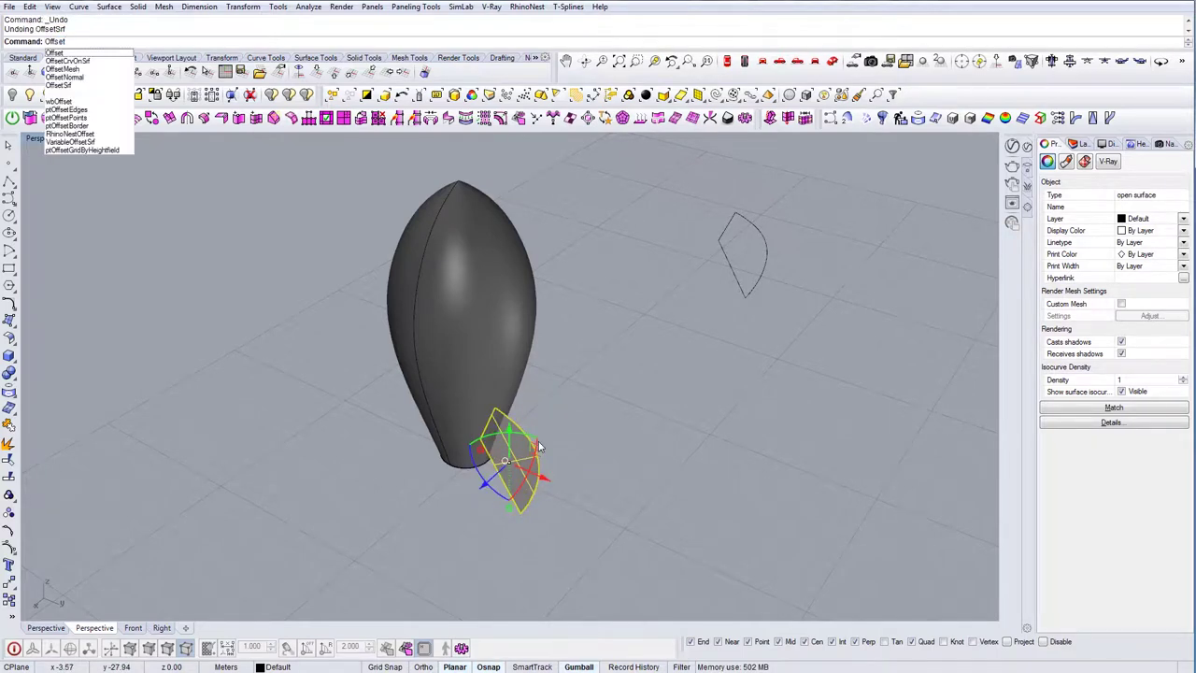
Step: Thicken the fin surface into a solid with OffsetSrf on both sides, using a distance smaller than 1
type("Srf")
key("Return")
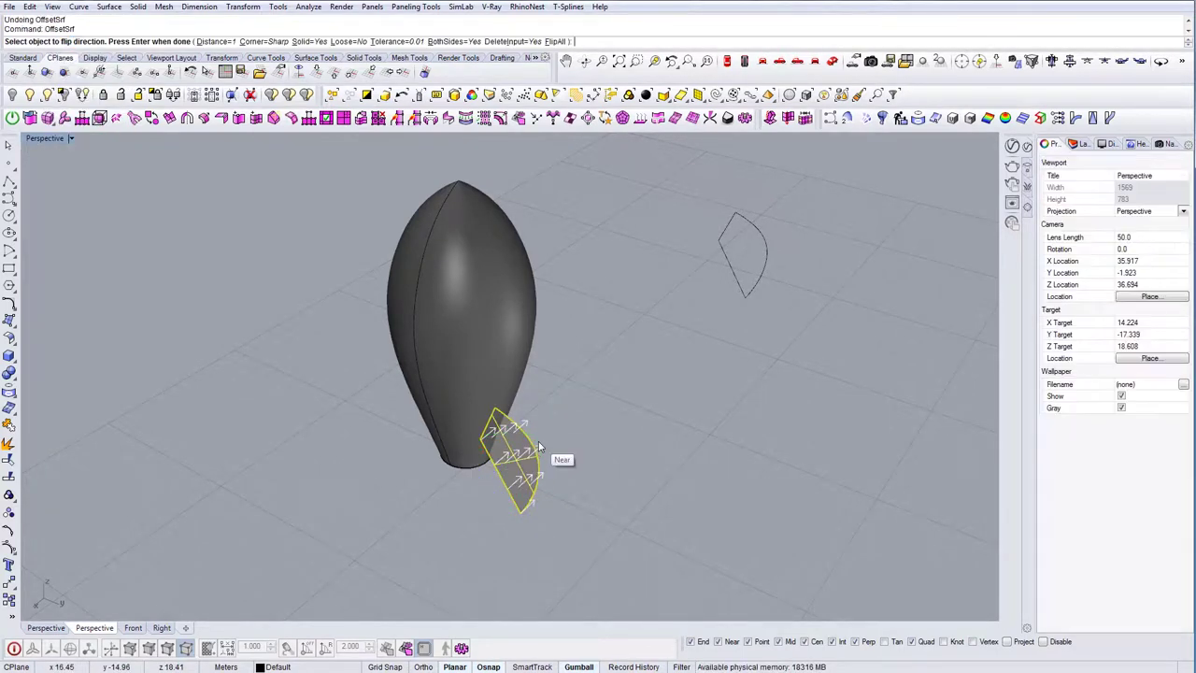
left_click(204, 43)
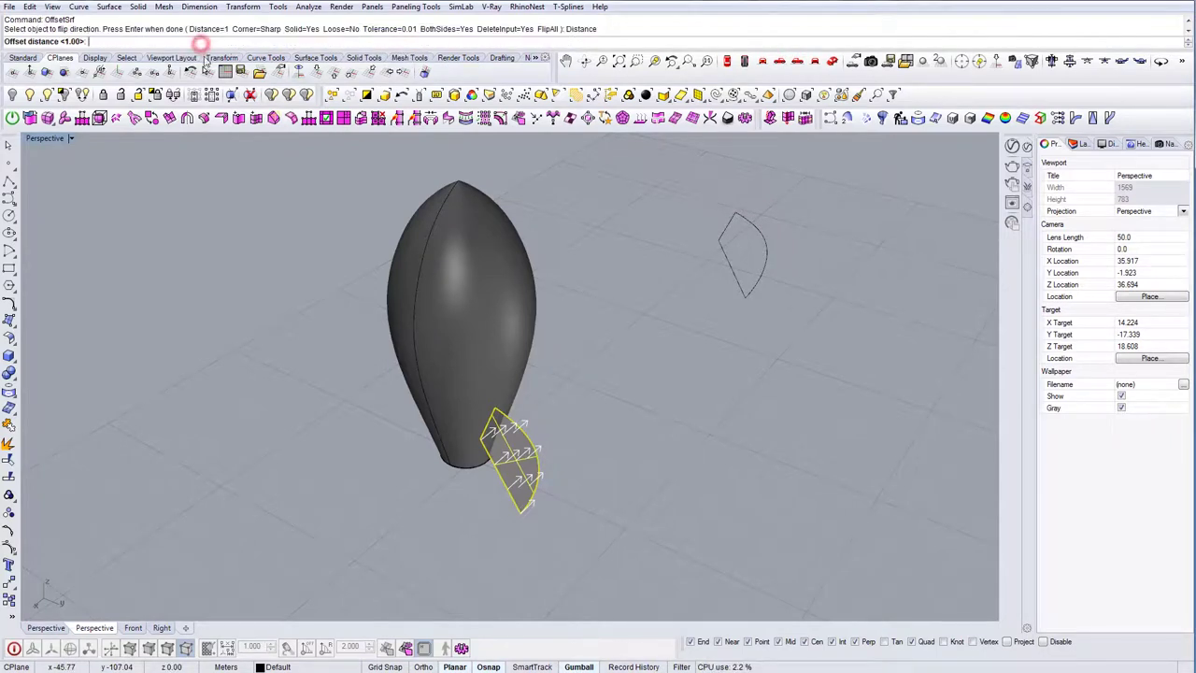
key("Return")
key("Return")
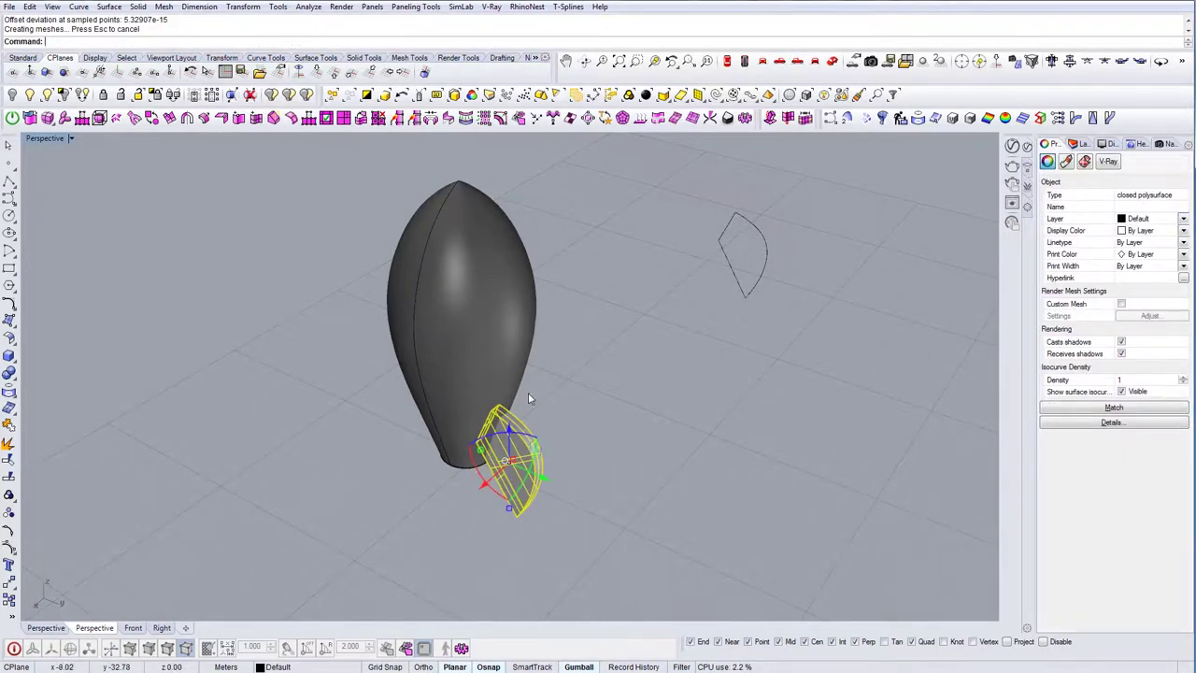
right_click_drag(526, 401, 520, 444)
key("Escape")
left_click(561, 447)
key("Escape")
Step: Fillet the fin's outer curved edges and lower straight edges with a radius of 0.05
scroll(521, 446, "up", 2)
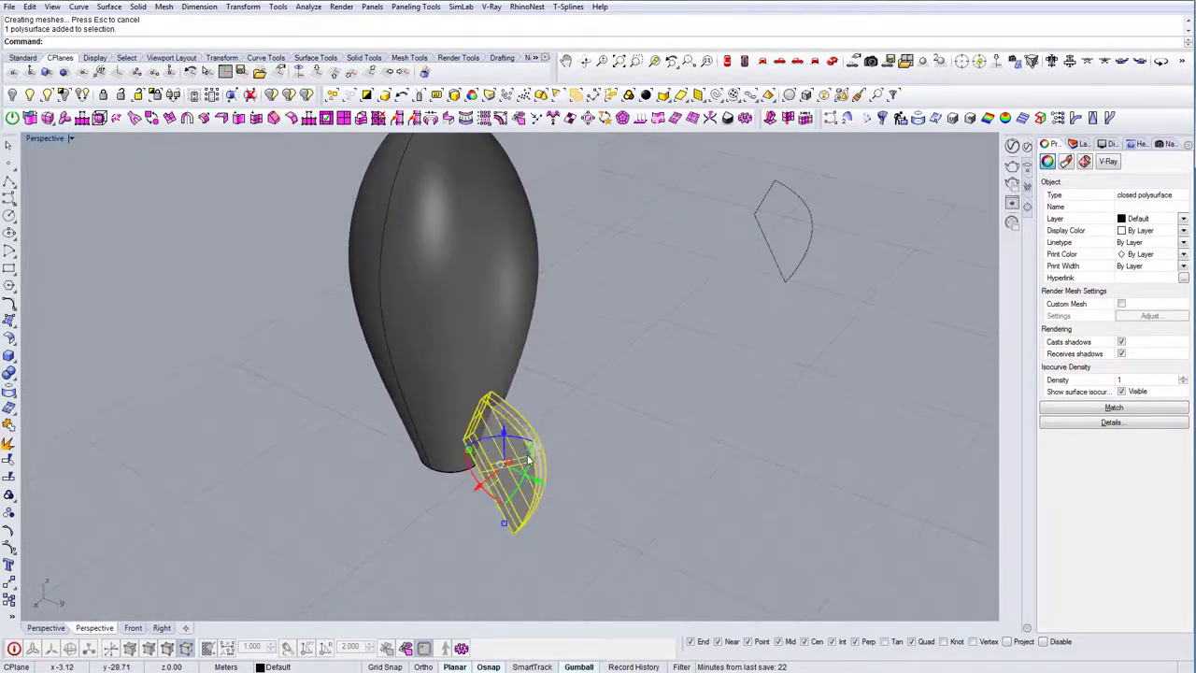
scroll(516, 445, "up", 2)
scroll(516, 444, "down", 4)
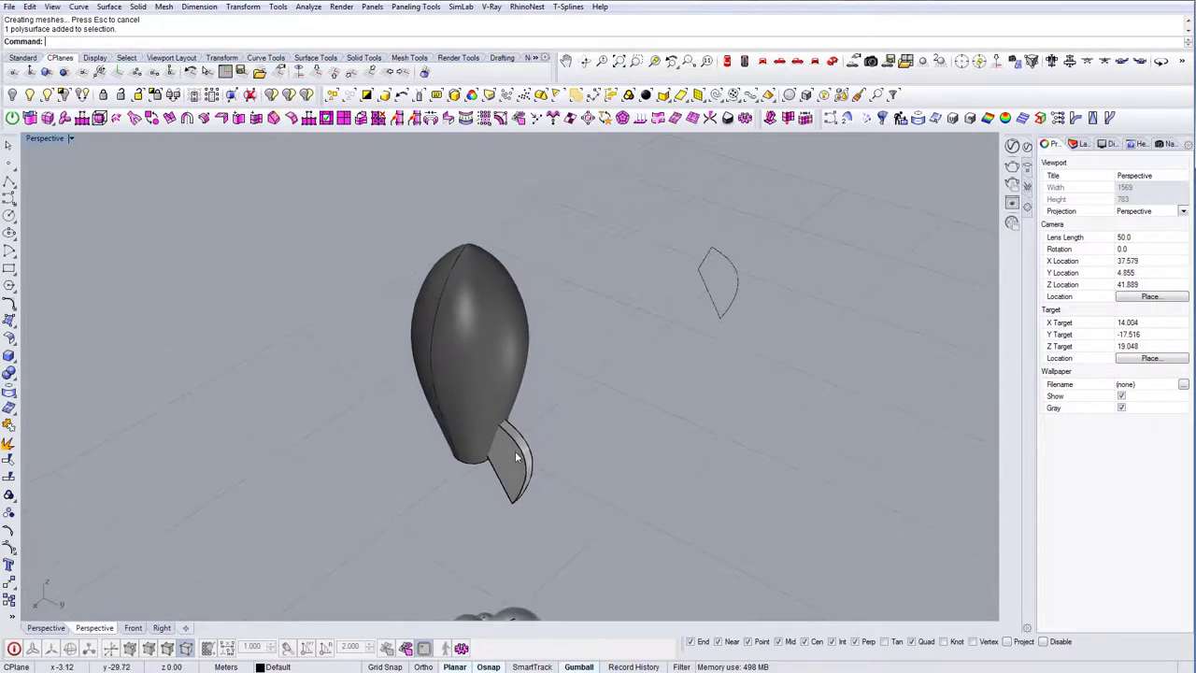
scroll(514, 449, "up", 4)
type("llet")
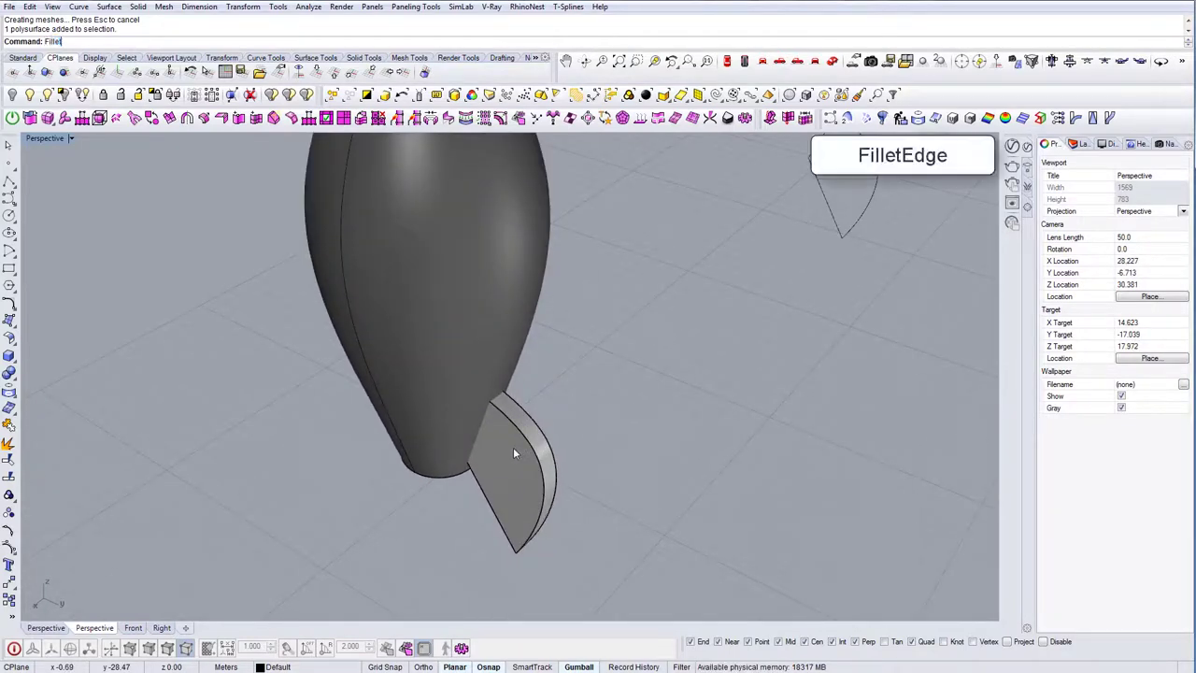
key("Down")
key("Return")
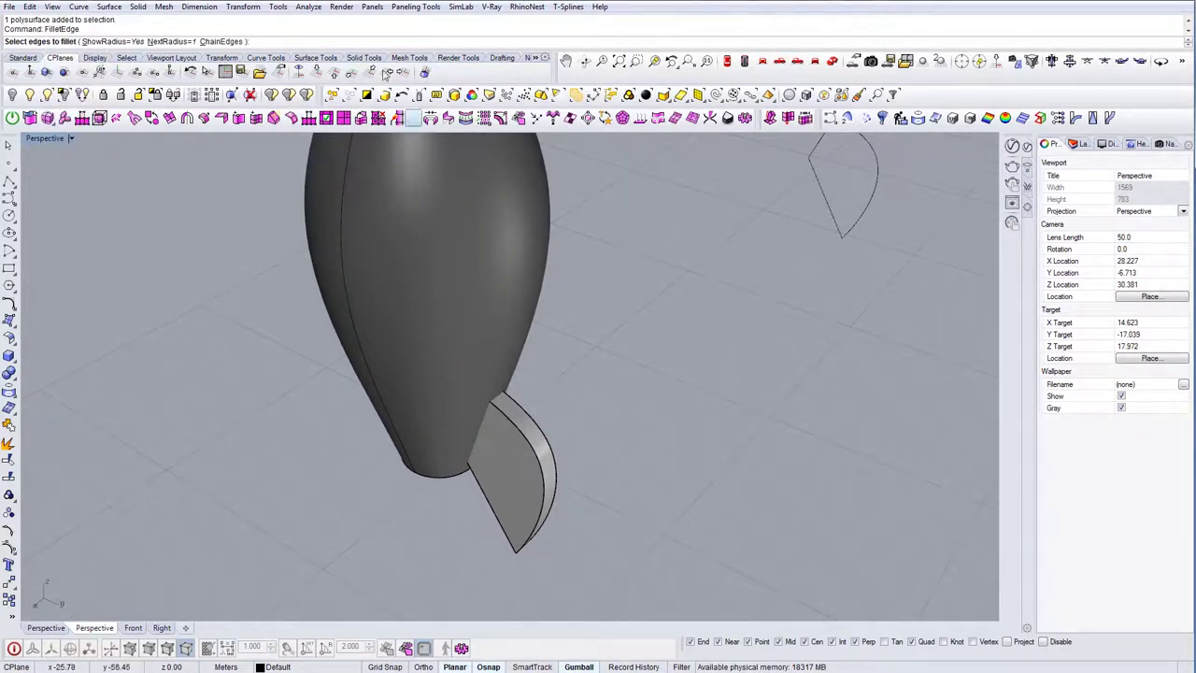
left_click(171, 42)
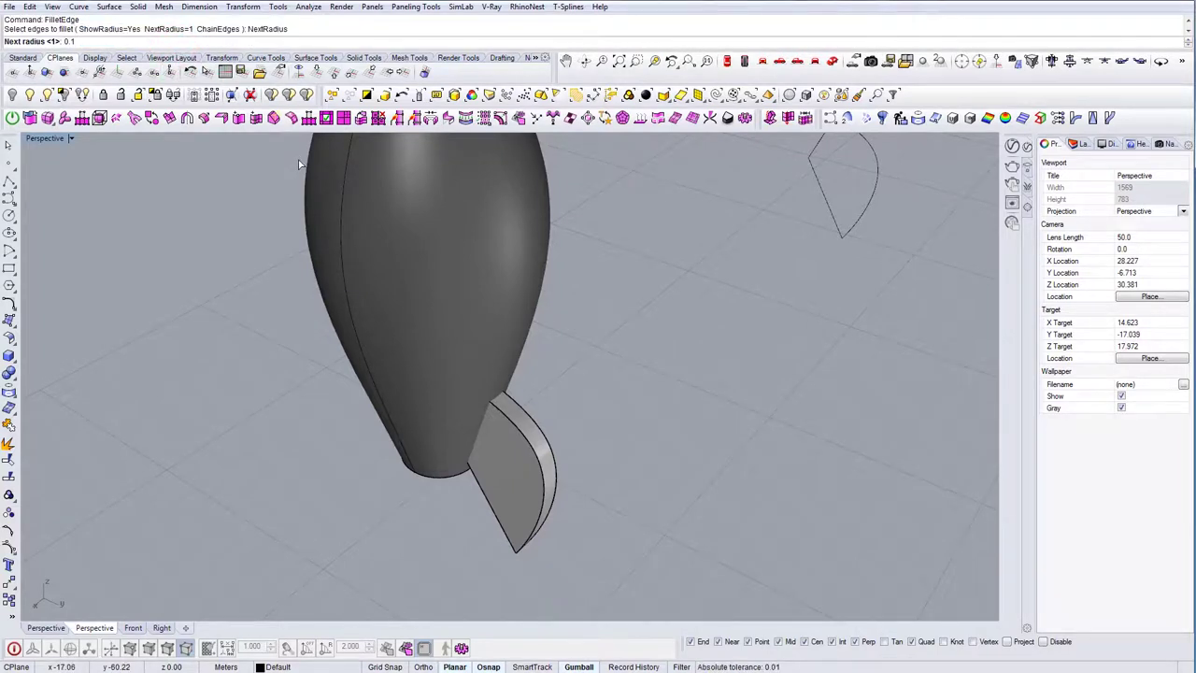
type("0.05")
key("Return")
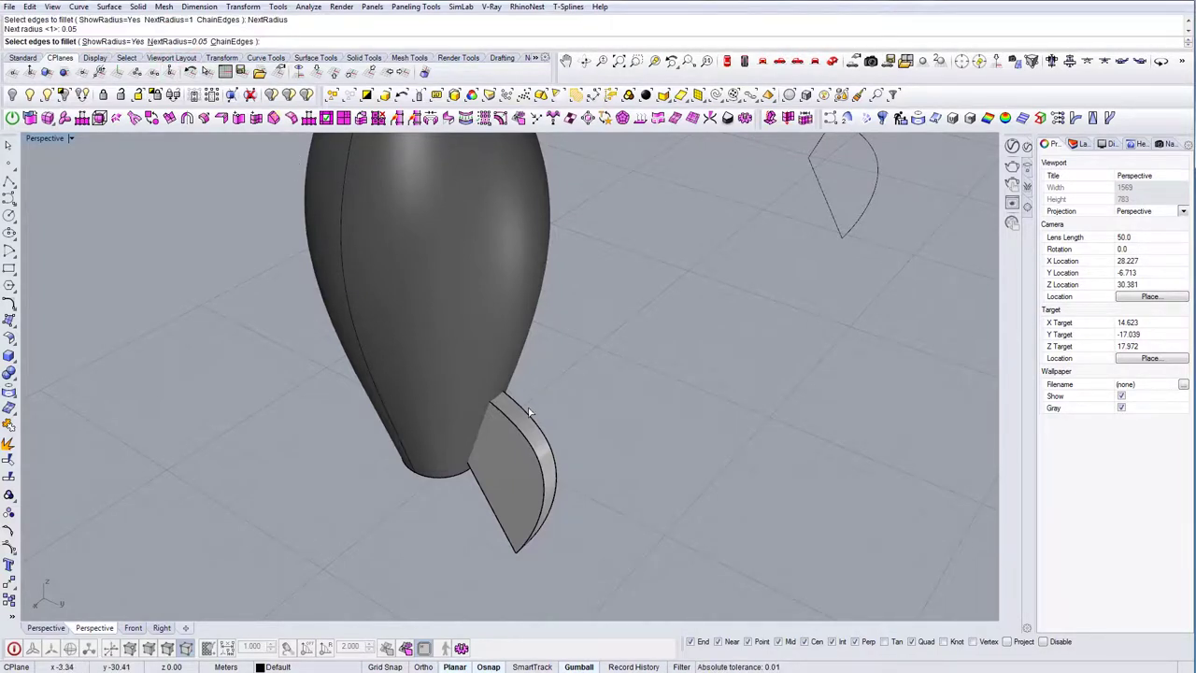
left_click(519, 428)
left_click(541, 428)
right_click_drag(524, 473, 560, 481)
left_click(495, 513)
scroll(419, 516, "up", 4)
left_click(413, 515)
key("Return")
key("Return")
Step: Mirror the filleted fin across the rocket's centre onto the opposite side of the body
scroll(558, 426, "down", 4)
scroll(521, 481, "down", 4)
left_click(521, 481)
right_click_drag(536, 357, 533, 396)
type("mirror")
key("Return")
left_click(509, 350)
left_click(523, 290)
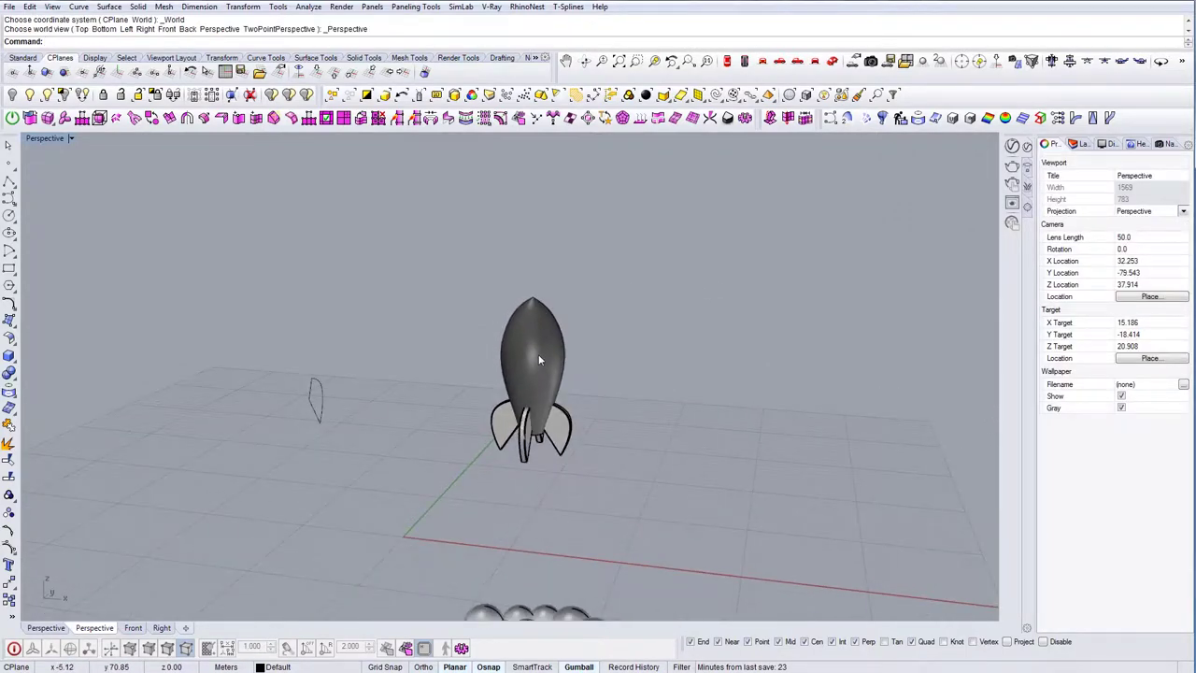
Step: Unlock the rocket body and group it with its fins
key("Return")
right_click_drag(538, 360, 539, 398)
left_click_drag(622, 475, 611, 459)
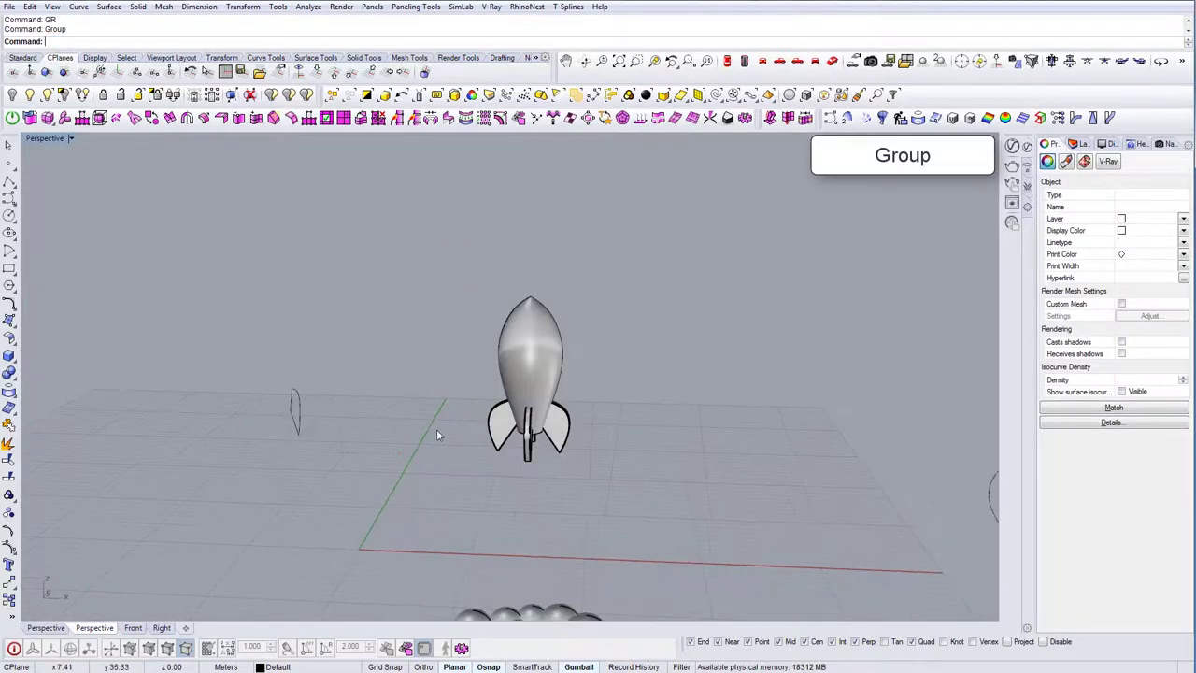
Step: Delete the leftover construction curves lying around the rocket
left_click(393, 453)
key("Delete")
right_click_drag(406, 409, 404, 392)
left_click_drag(344, 432, 256, 313)
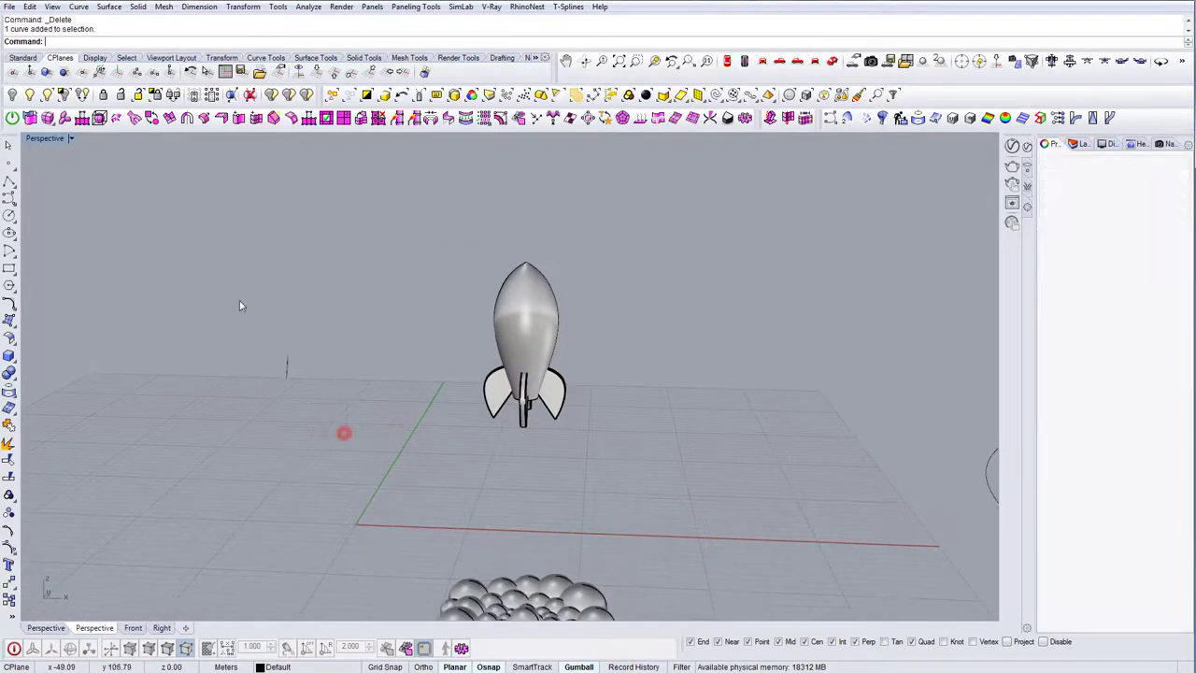
key("Delete")
right_click_drag(254, 310, 187, 250)
Step: Show the hidden trail between the rocket and the cloud of spheres
left_click(48, 96)
right_click_drag(458, 359, 579, 458)
left_click(530, 510)
right_click(529, 510)
left_click_drag(430, 267, 630, 520)
right_click_drag(638, 460, 477, 426, "shift")
left_click(565, 414)
right_click_drag(567, 414, 598, 358)
Step: Group all the cloud's spheres with their centre point, leaving the base circle out of the group
right_click_drag(337, 363, 411, 447)
left_click(330, 452)
left_click(221, 358)
scroll(250, 427, "up", 4)
left_click_drag(308, 421, 515, 553)
scroll(434, 546, "up", 4)
left_click(434, 546, "ctrl")
scroll(529, 515, "down", 6)
type("gr")
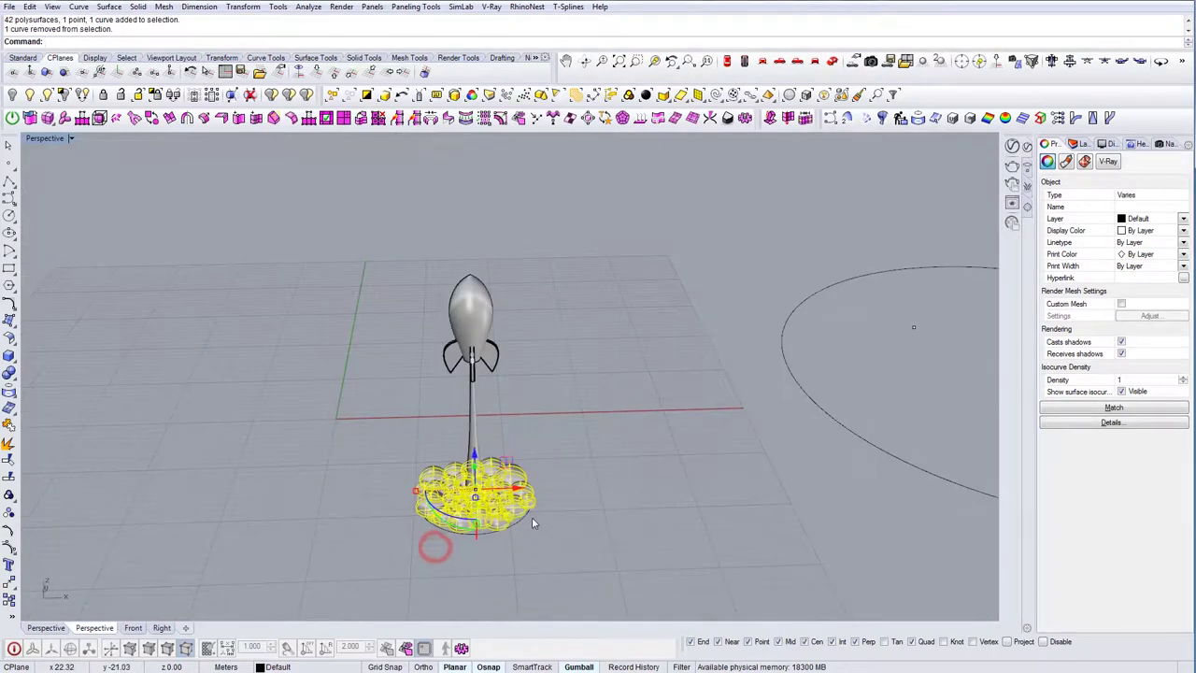
key("Return")
Step: Check the grouping of the rocket, trail and sphere cloud by selecting them separately and together
left_click(529, 467)
right_click_drag(527, 470, 459, 461)
left_click(460, 461)
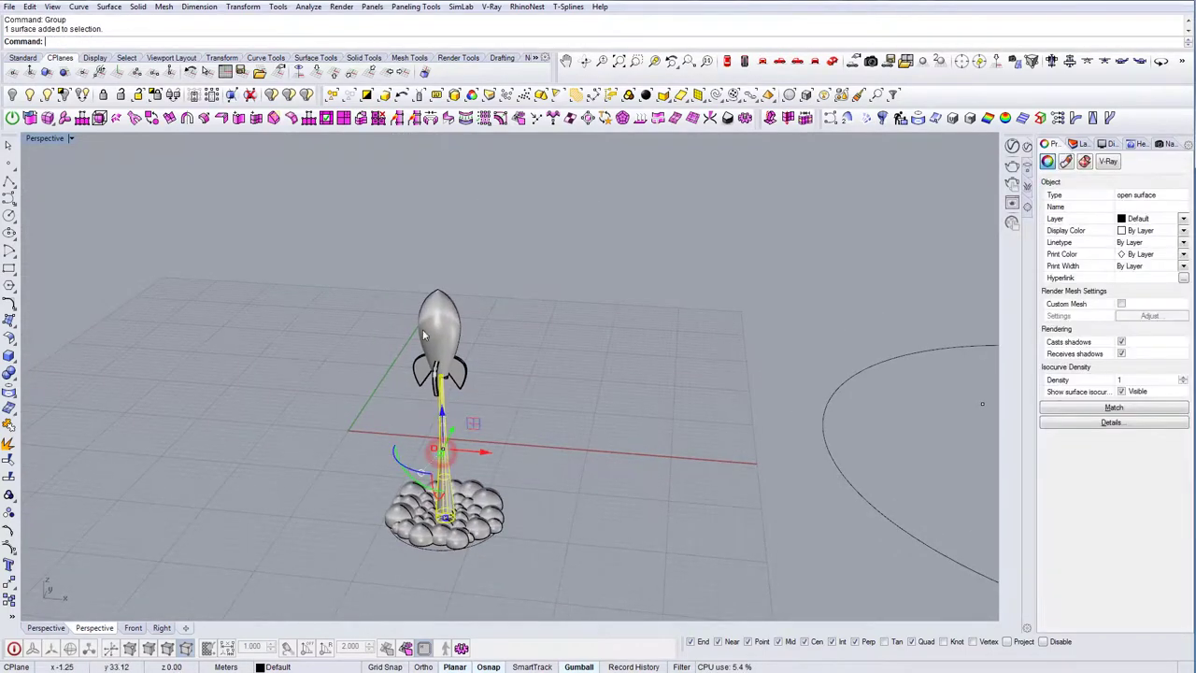
left_click(362, 254)
left_click(461, 344)
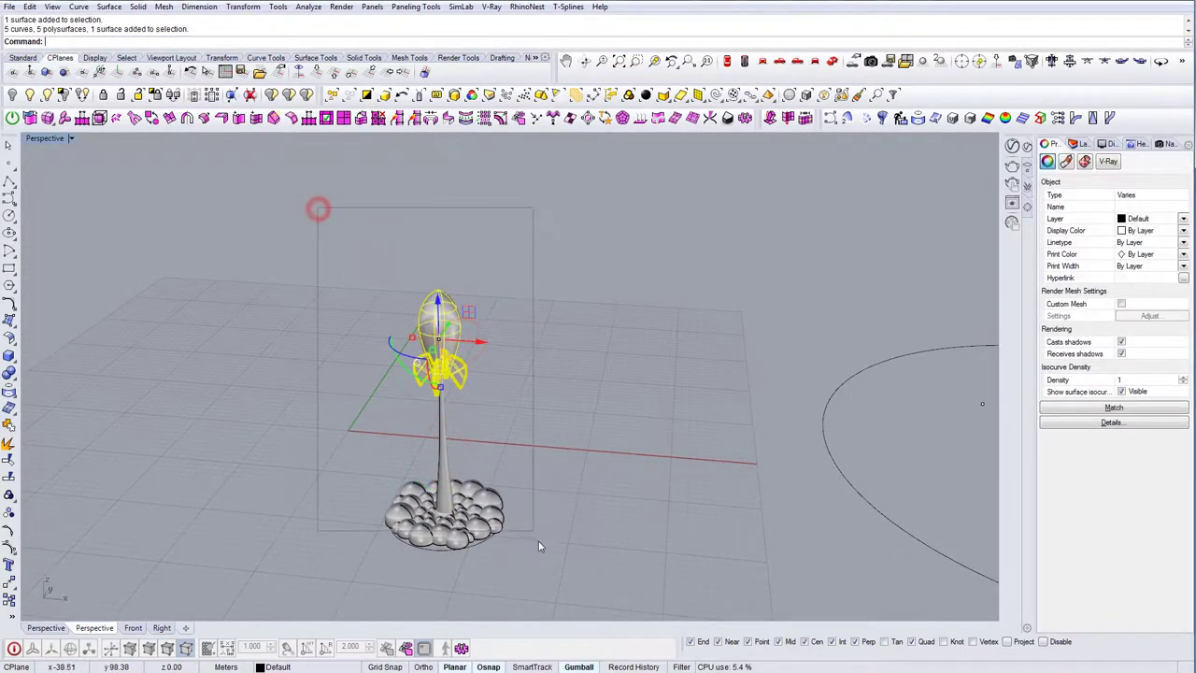
left_click_drag(539, 545, 543, 566)
right_click_drag(492, 475, 347, 368, "shift")
scroll(285, 445, "up", 5)
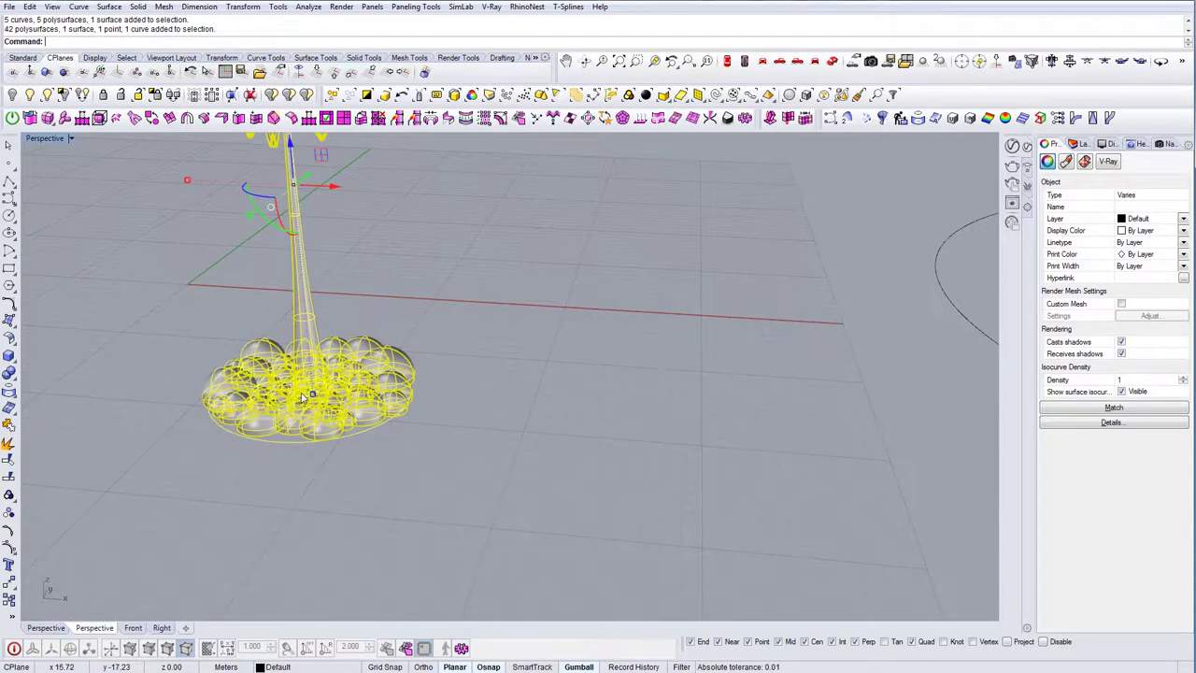
left_click(301, 396)
left_click(307, 267, "shift")
right_click_drag(326, 275, 476, 483, "shift")
left_click(434, 280, "shift")
left_click(434, 283)
scroll(427, 343, "down", 3)
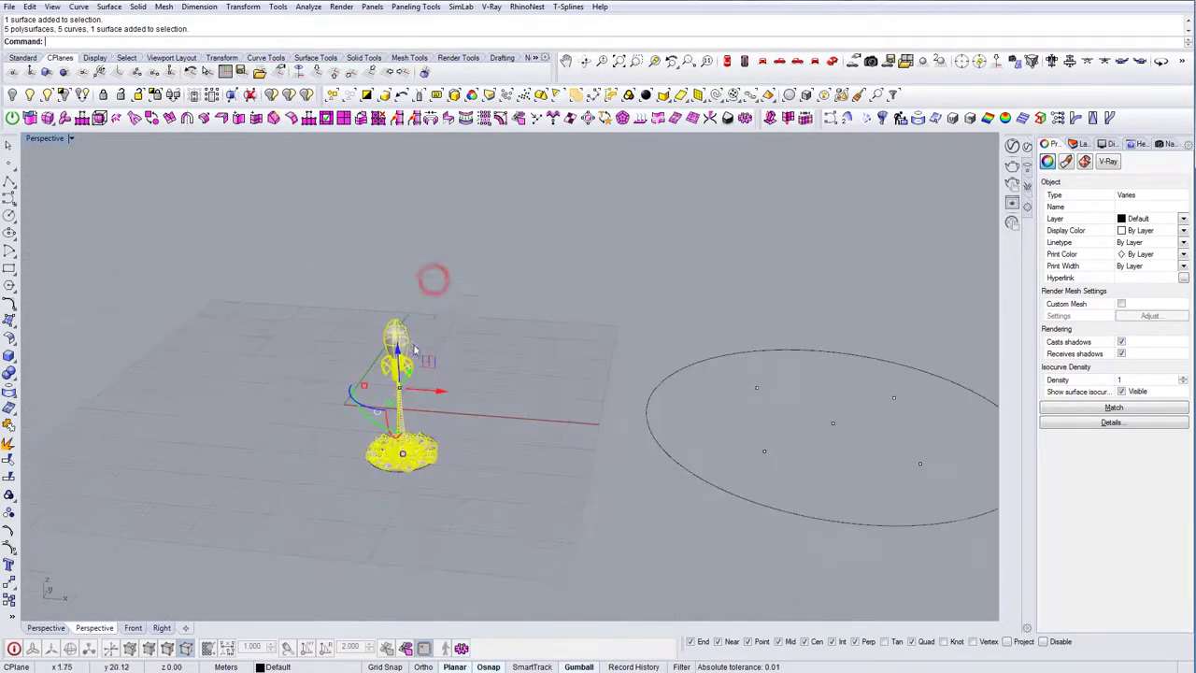
right_click_drag(422, 417, 418, 326)
scroll(417, 411, "up", 10)
key("Escape")
right_click_drag(378, 417, 397, 467)
scroll(375, 391, "up", 6)
left_click(378, 375)
key("Escape")
scroll(439, 284, "down", 8)
Step: Hide the grouped sphere cloud and the trail to expose the base circle
right_click_drag(442, 378, 459, 437)
left_click(390, 500)
scroll(451, 439, "up", 5)
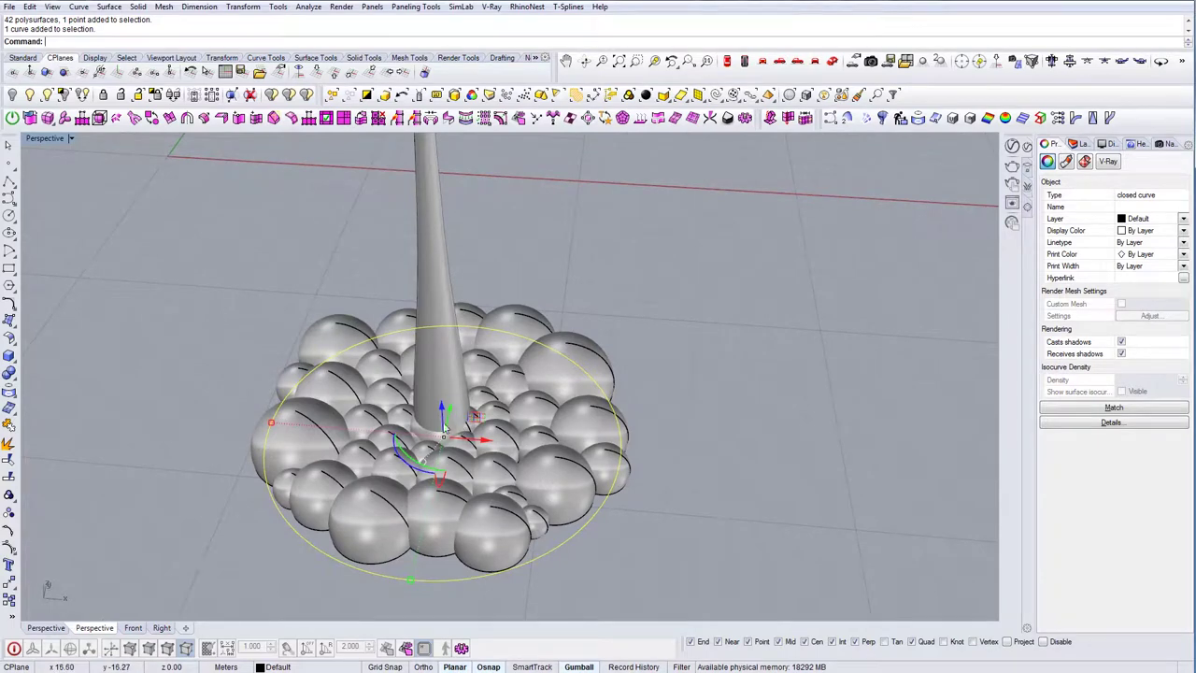
left_click(436, 437)
key("ctrl+h")
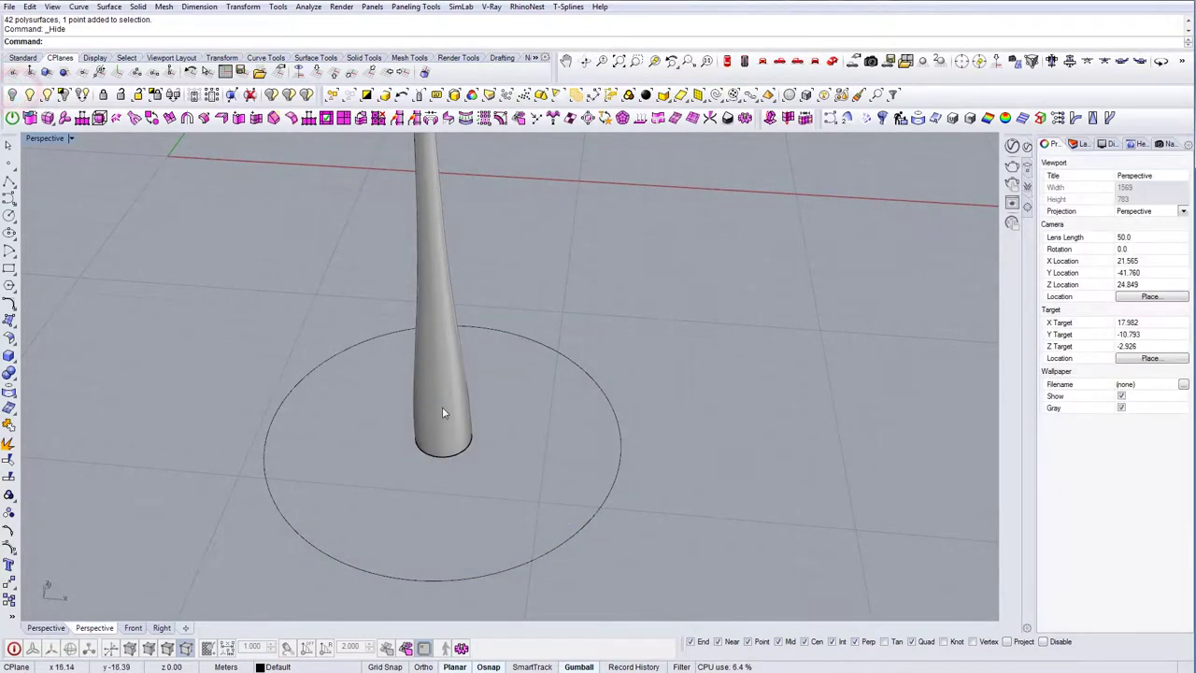
left_click(444, 411)
key("ctrl+h")
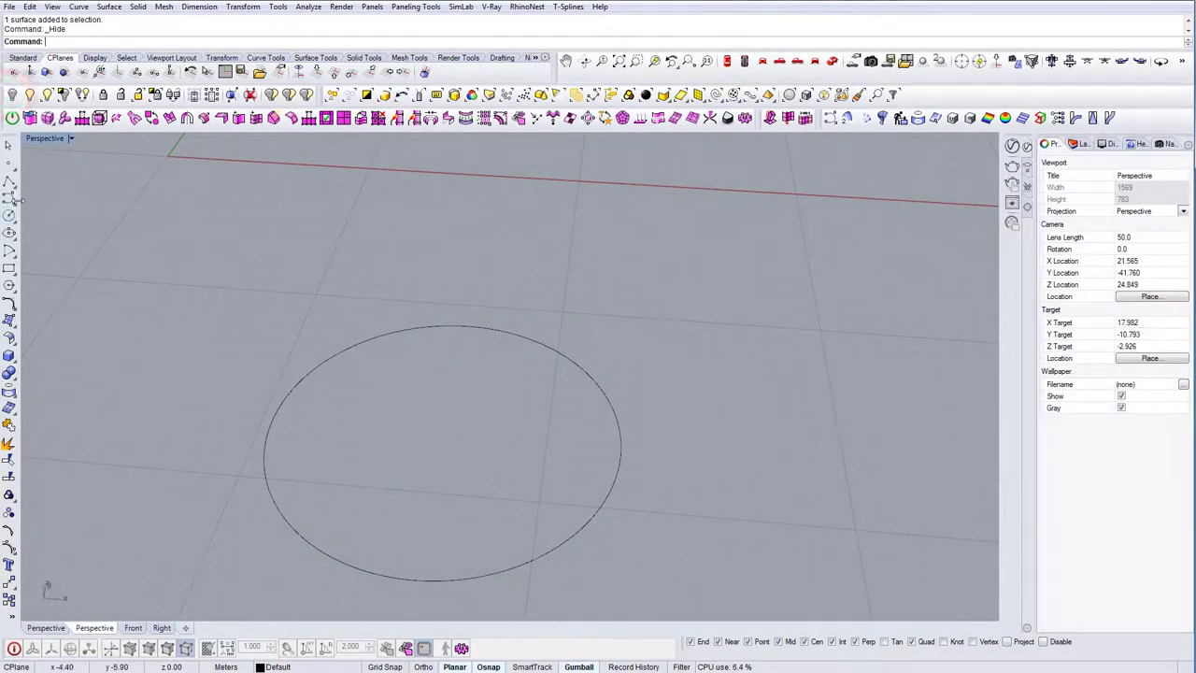
Step: Delete the circle under the cloud and show all hidden objects again
left_click(442, 327)
left_click(608, 402)
key("Delete")
left_click(25, 98)
scroll(486, 379, "down", 5)
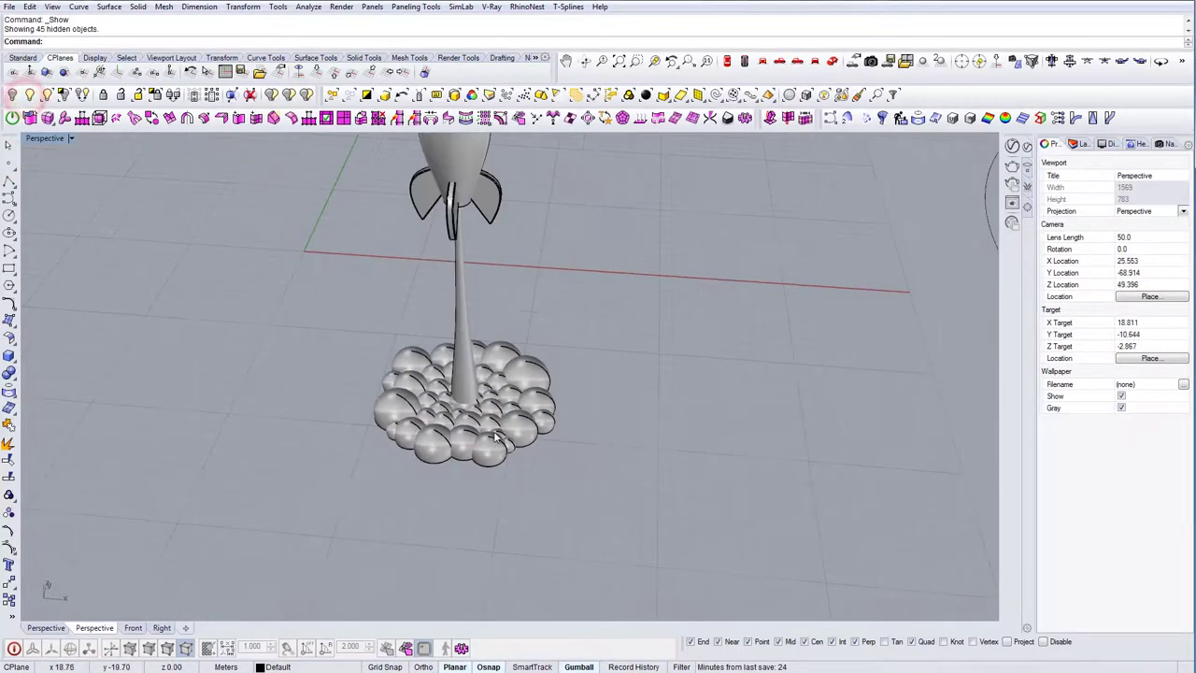
Step: Select the rocket group, its trail and the sphere cloud together
left_click(495, 432)
left_click(456, 275, "shift")
left_click(460, 184, "shift")
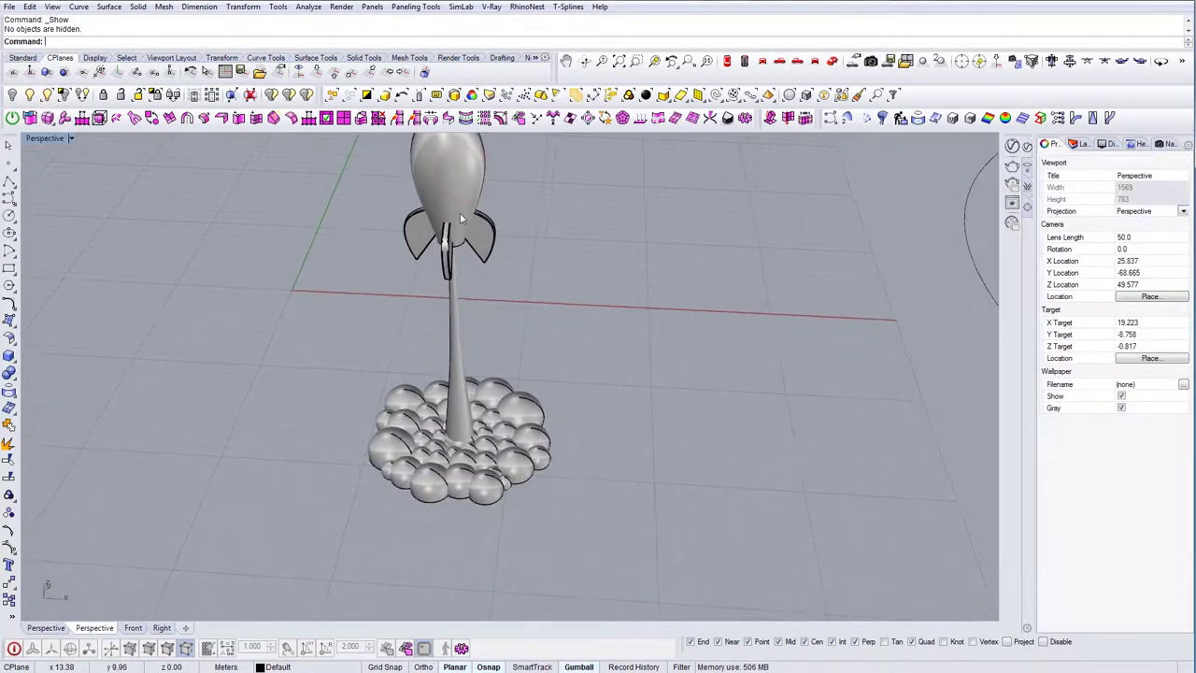
left_click(460, 213)
left_click(452, 354, "shift")
left_click(491, 433, "shift")
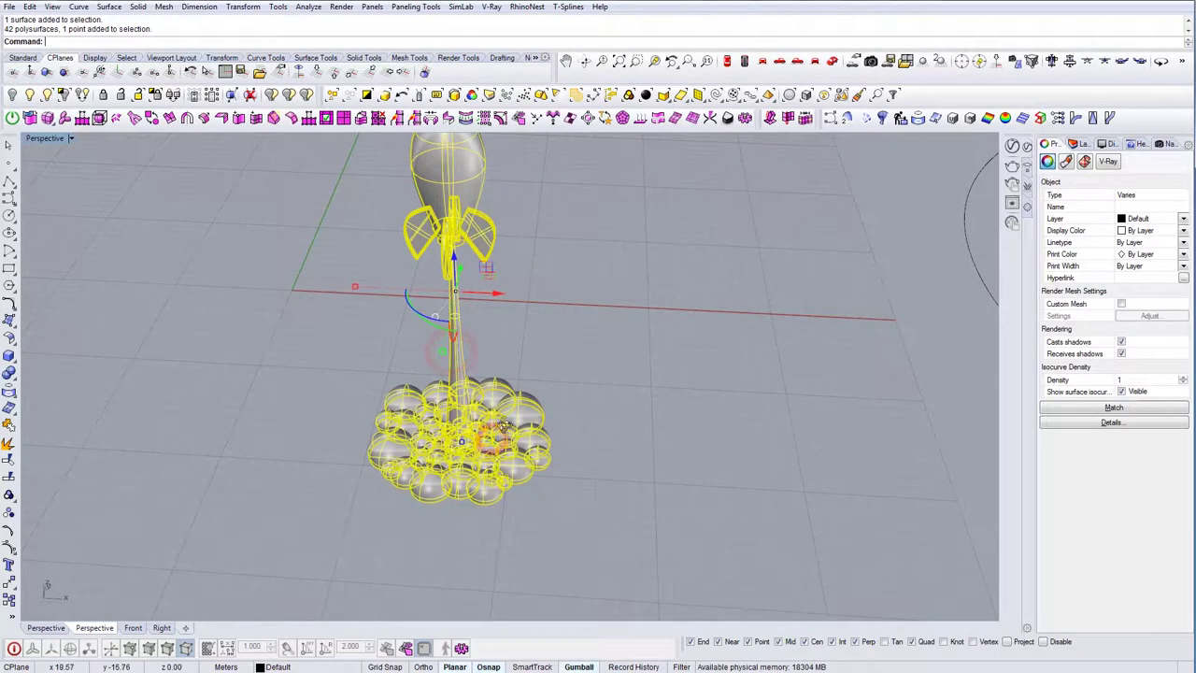
right_click_drag(492, 436, 496, 403)
type("m")
key("Return")
scroll(496, 470, "up", 4)
right_click_drag(496, 467, 501, 434)
key("Escape")
scroll(430, 421, "up", 3)
Step: Start copying the selected rocket assembly from the centre point of its cloud, with only the Point snap enabled
type("c")
key("Return")
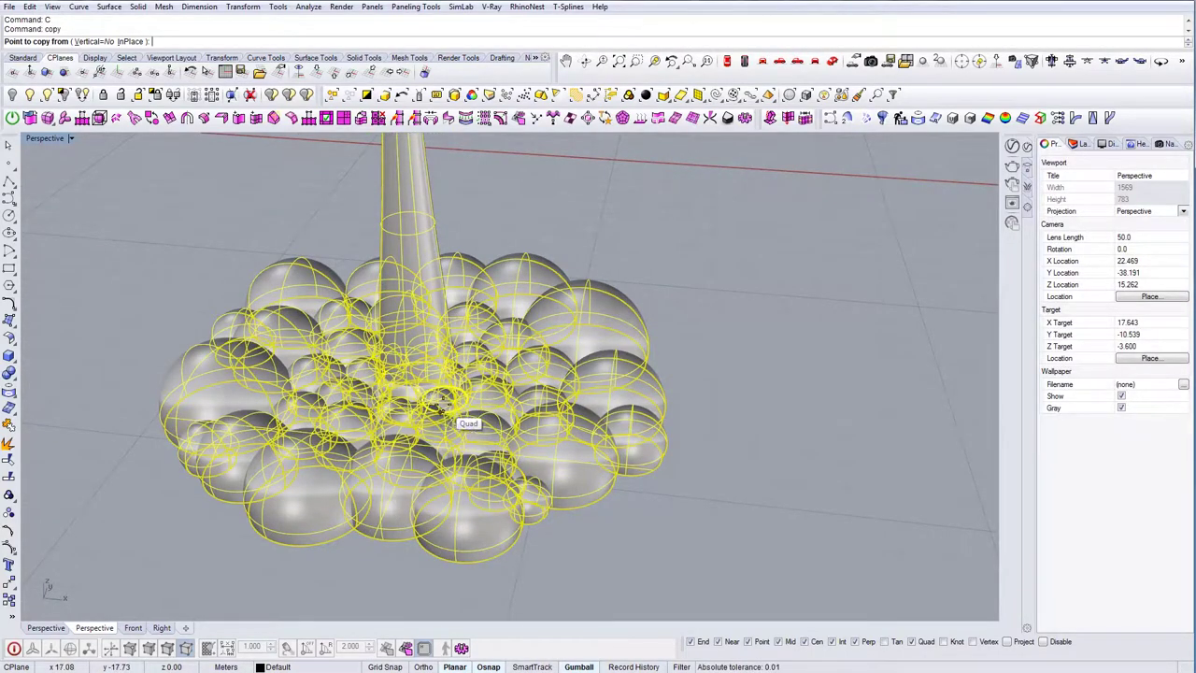
right_click_drag(432, 415, 437, 337)
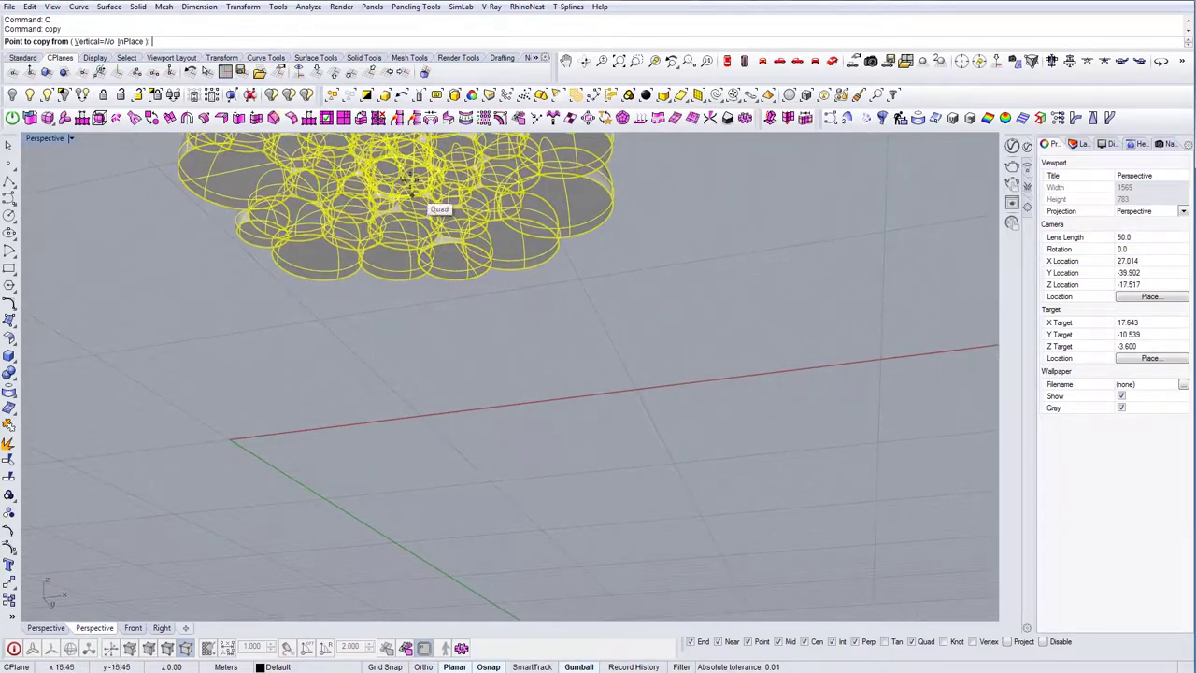
scroll(408, 175, "up", 3)
right_click_drag(448, 240, 501, 355)
scroll(456, 314, "down", 2)
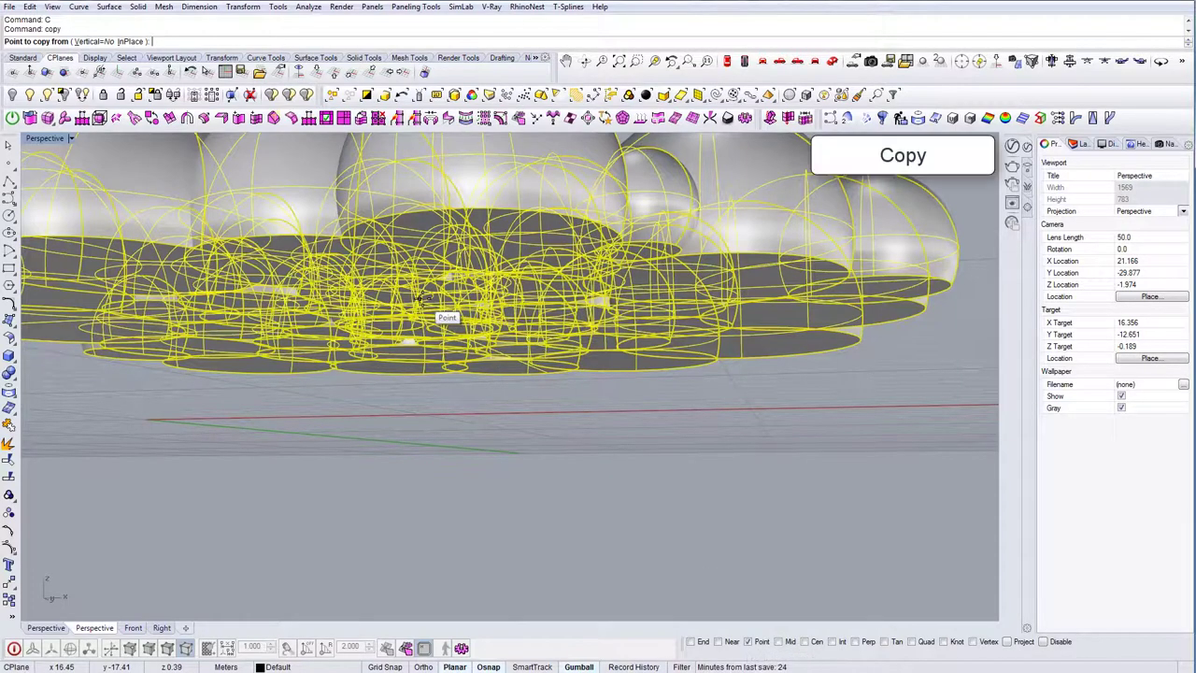
scroll(434, 308, "down", 10)
left_click(413, 404)
Step: Place five copies of the rocket assembly on the points inside the large circle and finish copying
scroll(450, 409, "down", 2)
right_click_drag(818, 425, 565, 421, "shift")
scroll(683, 405, "up", 6)
left_click(577, 409)
scroll(642, 429, "up", 4)
left_click(633, 424)
scroll(652, 427, "down", 5)
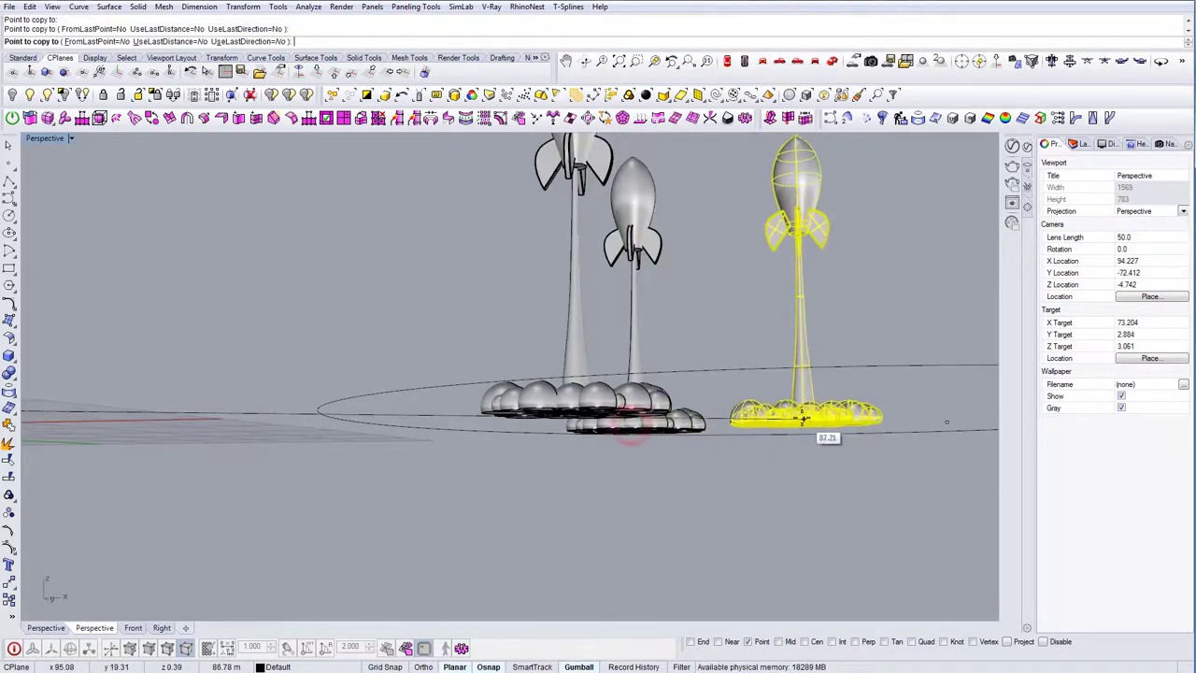
left_click(789, 414)
scroll(781, 417, "down", 6)
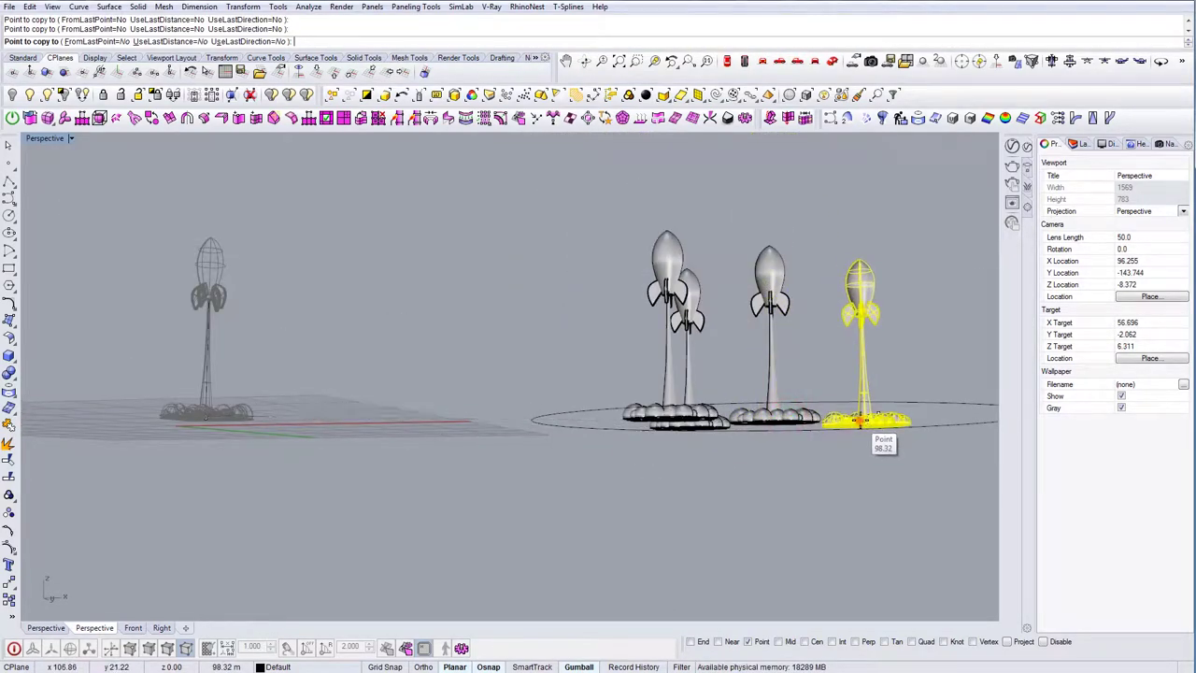
left_click(859, 417)
left_click(876, 409)
right_click(877, 410)
Step: Enable the End and Near snaps alongside Point
right_click_drag(789, 432, 806, 531)
scroll(523, 490, "down", 5)
right_click_drag(438, 456, 569, 420, "shift")
scroll(645, 457, "up", 4)
right_click_drag(737, 467, 651, 490, "shift")
left_click(717, 643)
right_click_drag(598, 373, 586, 481)
scroll(579, 465, "down", 4)
scroll(619, 449, "up", 3)
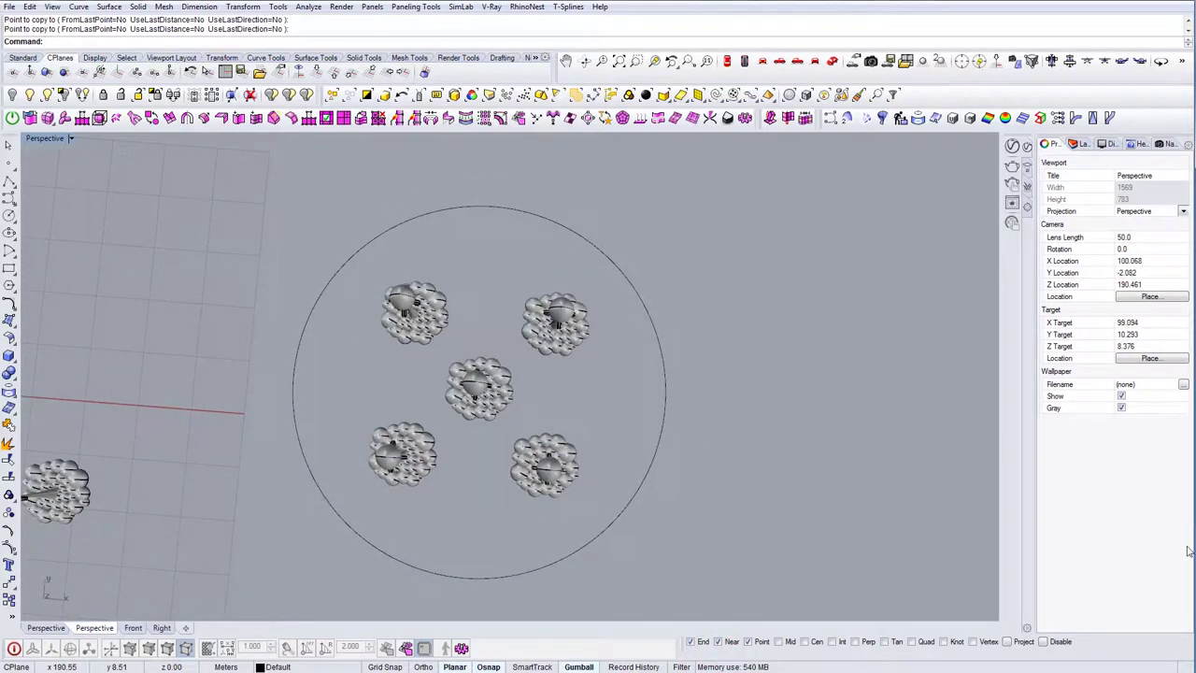
Step: Scale the large circle around the five rockets down slightly and uniformly
left_click(664, 422)
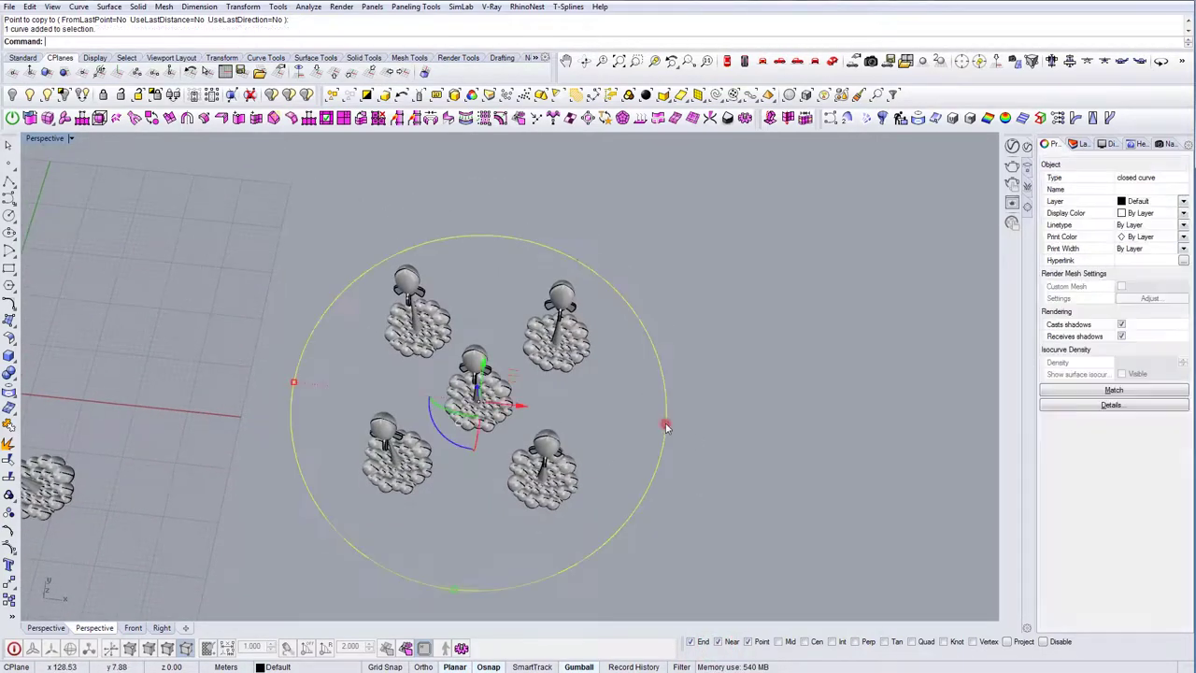
left_click_drag(471, 589, 471, 573, "shift")
key("Escape")
right_click_drag(634, 451, 515, 562)
right_click_drag(509, 511, 505, 589)
scroll(499, 425, "up", 5)
Step: Rotate the centre rocket's sphere cloud about its vertical axis, and the back-left cloud by 45 degrees
left_click(496, 420)
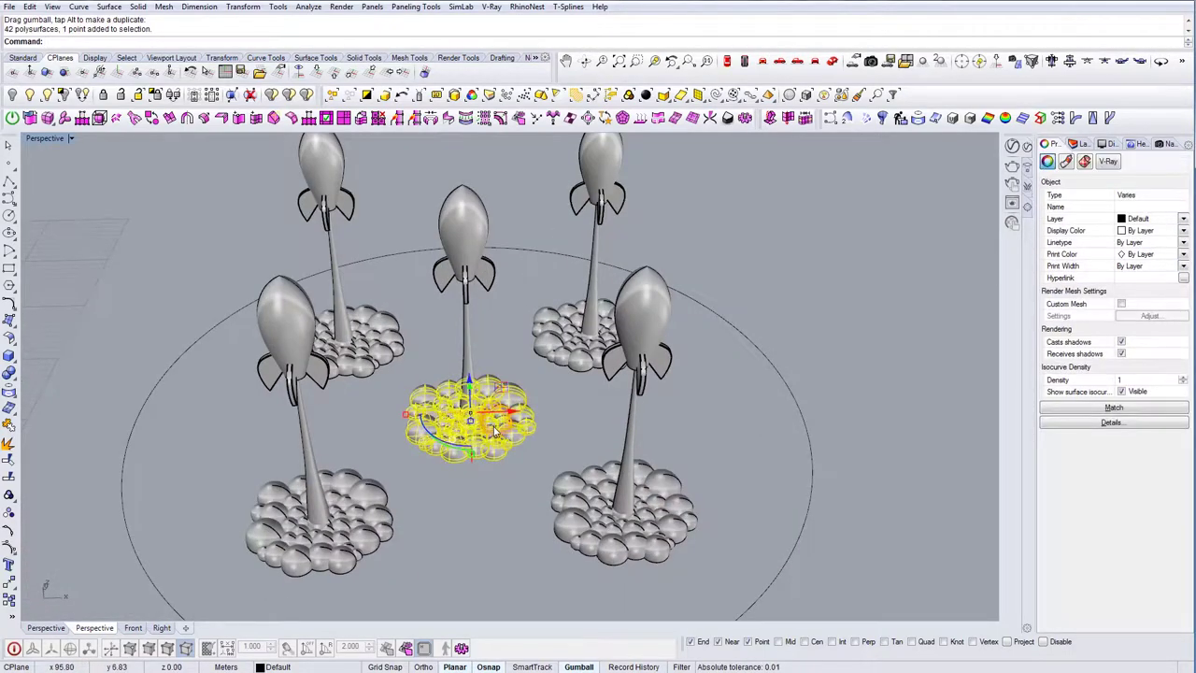
right_click_drag(462, 471, 446, 529)
right_click_drag(434, 449, 437, 495)
scroll(444, 431, "up", 3)
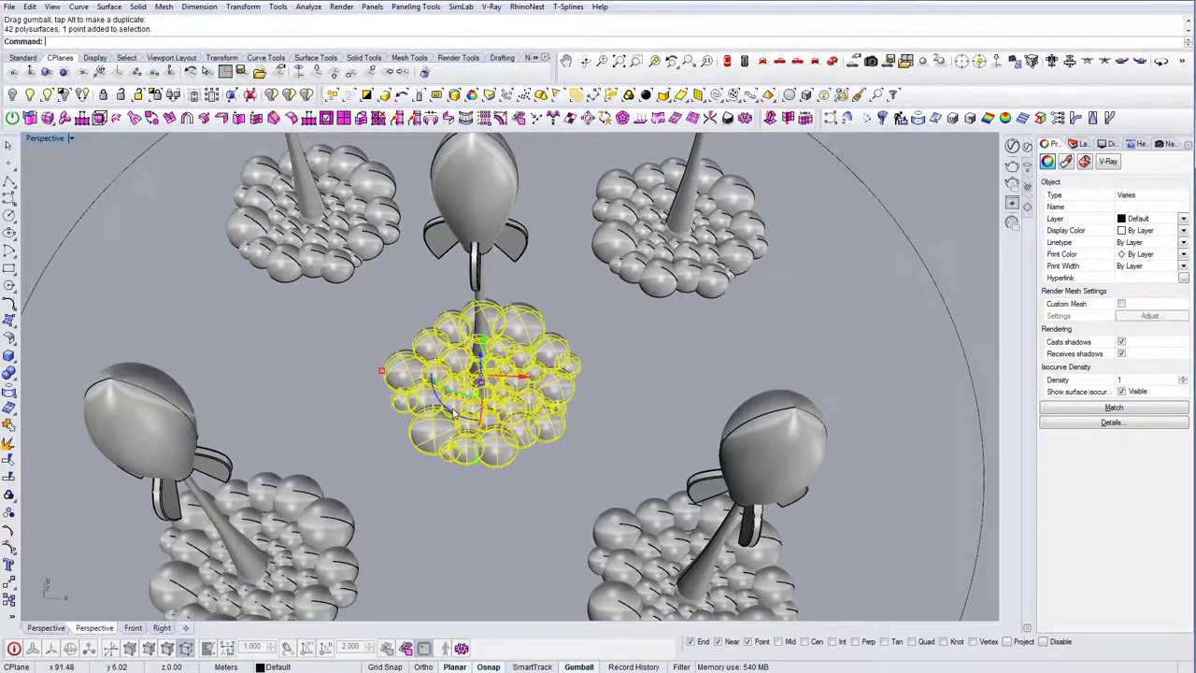
left_click(375, 391)
left_click(324, 264)
left_click(278, 240)
type("45")
key("Return")
Step: Rotate the back-right and front-right sphere clouds about their vertical axes to vary their orientation
left_click(620, 449)
left_click(673, 272)
left_click(651, 254)
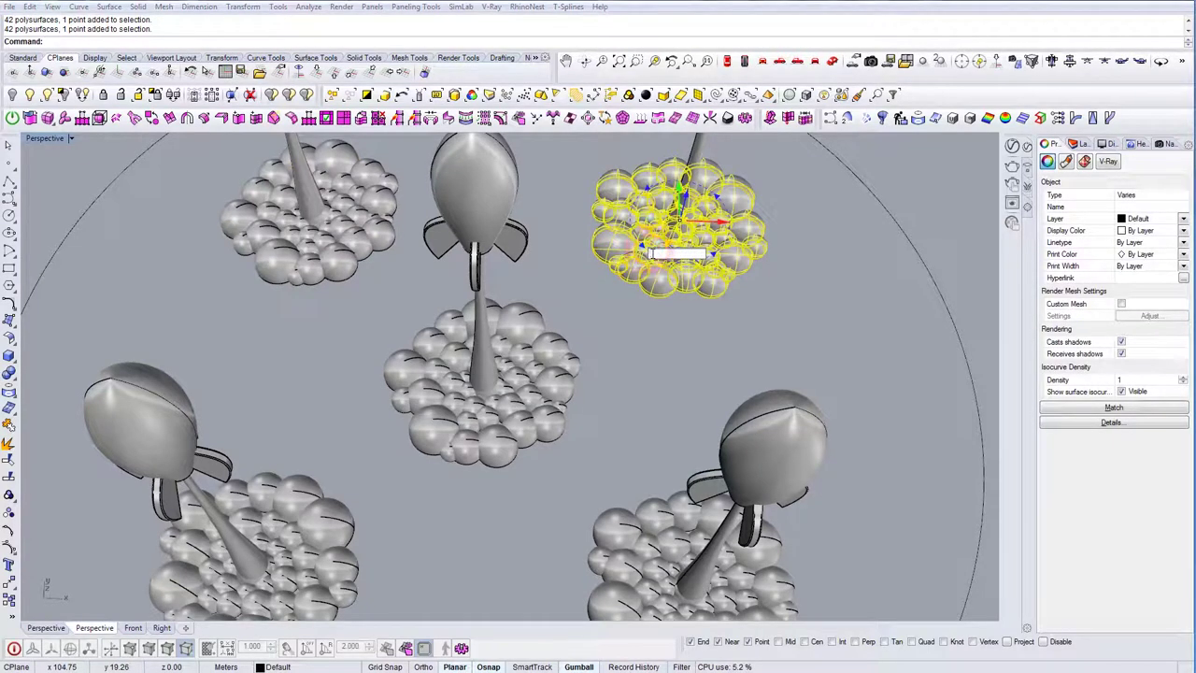
key("Return")
left_click(683, 397)
right_click_drag(688, 408, 648, 287, "shift")
left_click(622, 480)
left_click(630, 488)
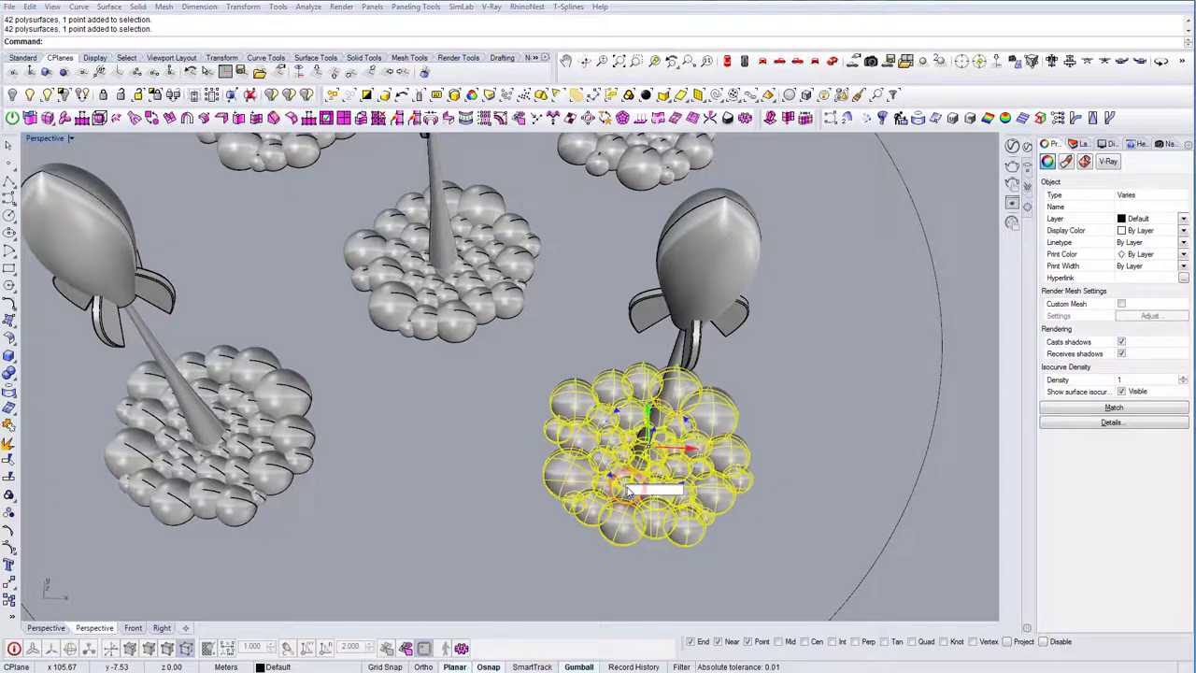
key("Return")
right_click_drag(591, 357, 592, 387)
scroll(593, 389, "down", 2)
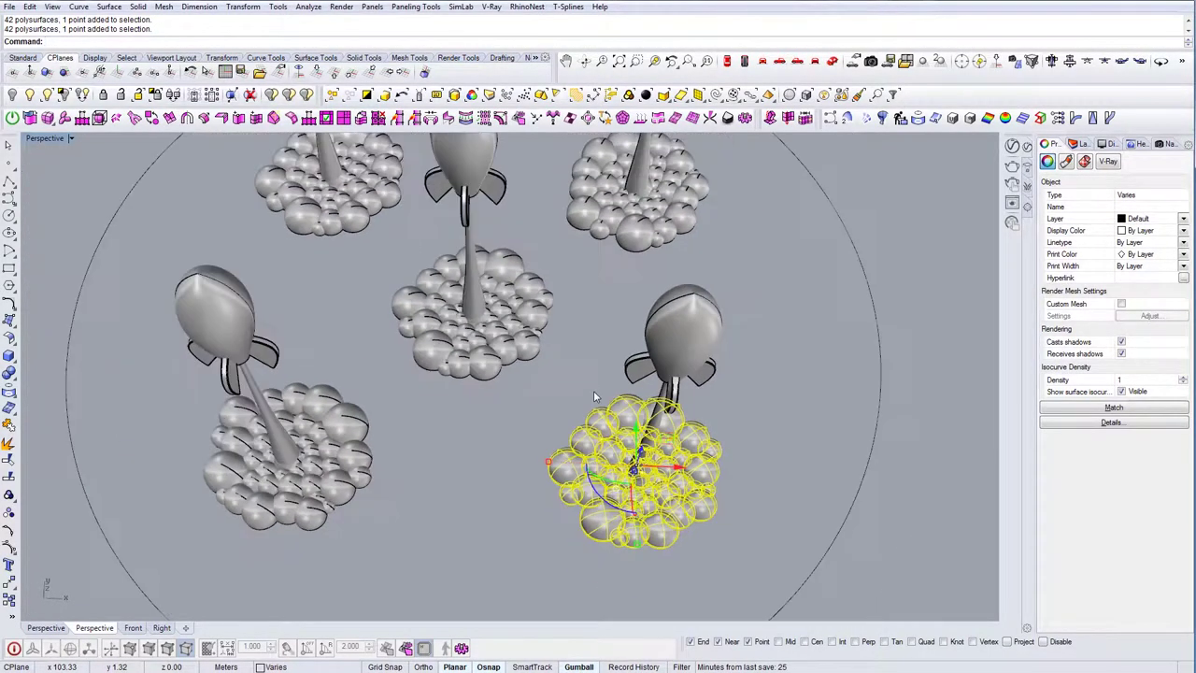
scroll(597, 394, "down", 4)
left_click(520, 402)
right_click_drag(518, 404, 528, 314)
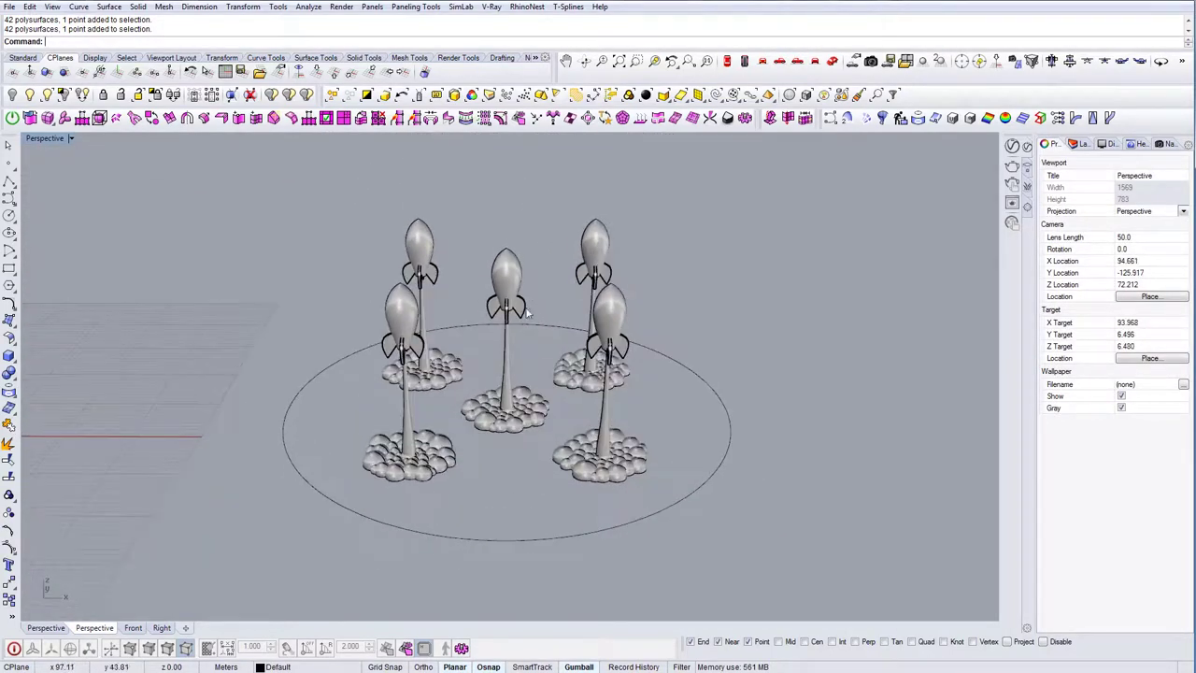
Step: Draw a horizontal line across the rockets' noses in the right view and fine-tune its height
left_click(608, 311)
left_click(595, 270)
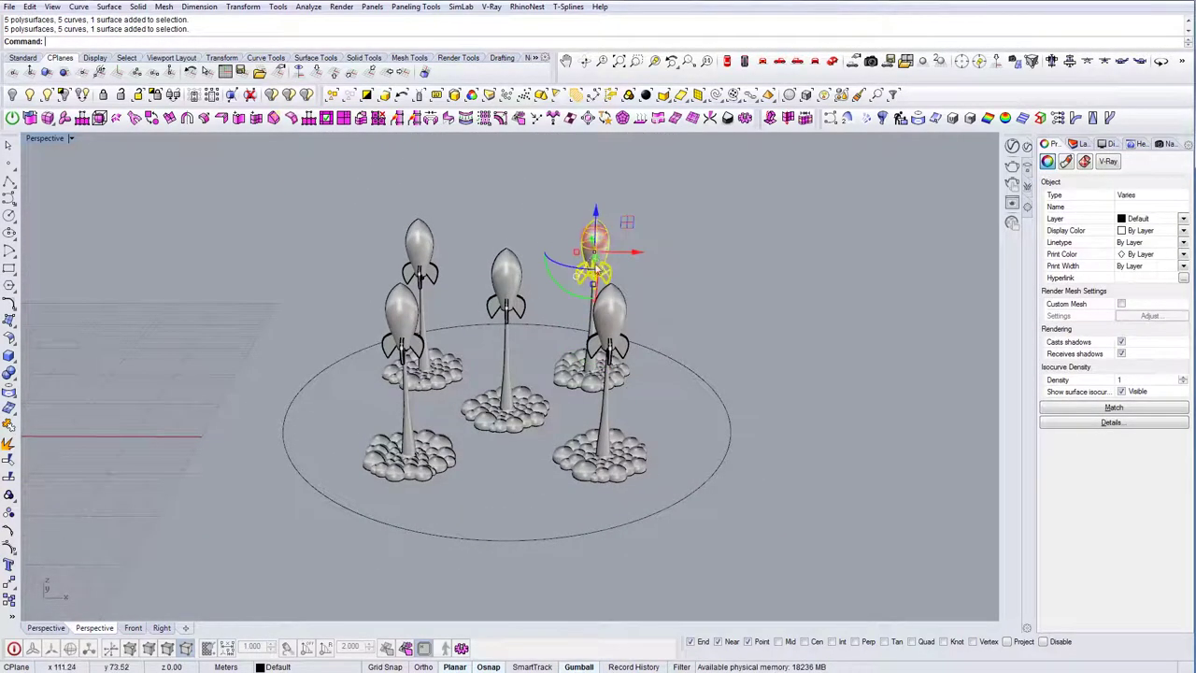
left_click(779, 62)
key("Escape")
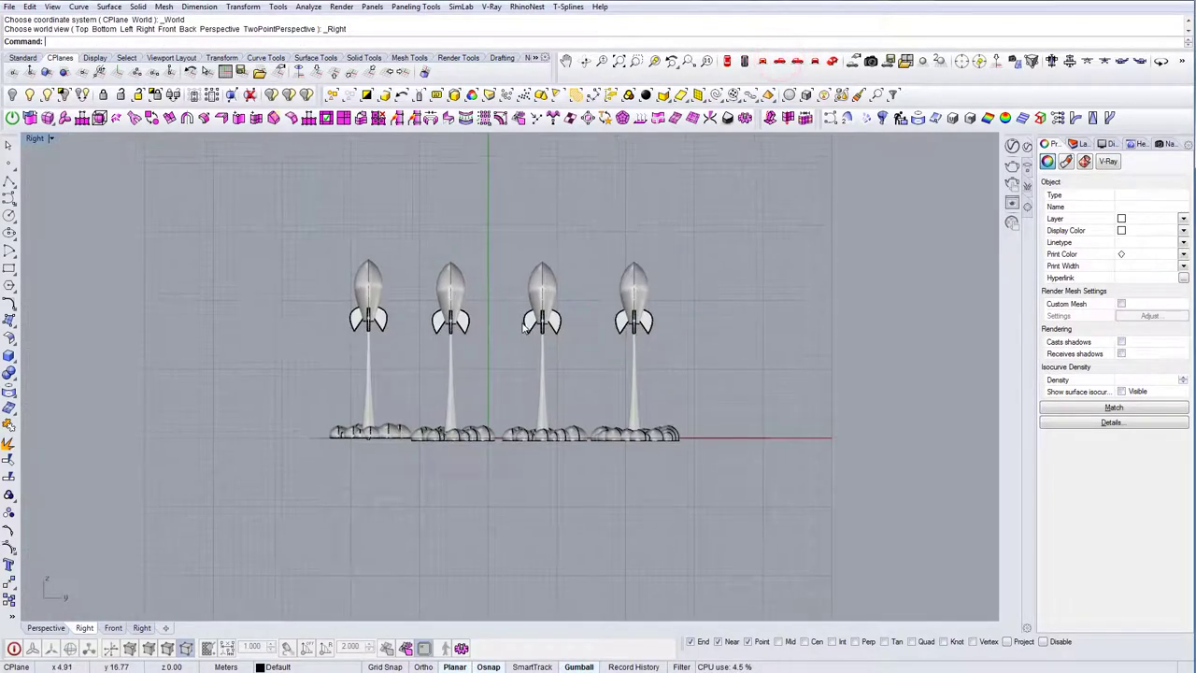
type("l")
key("Return")
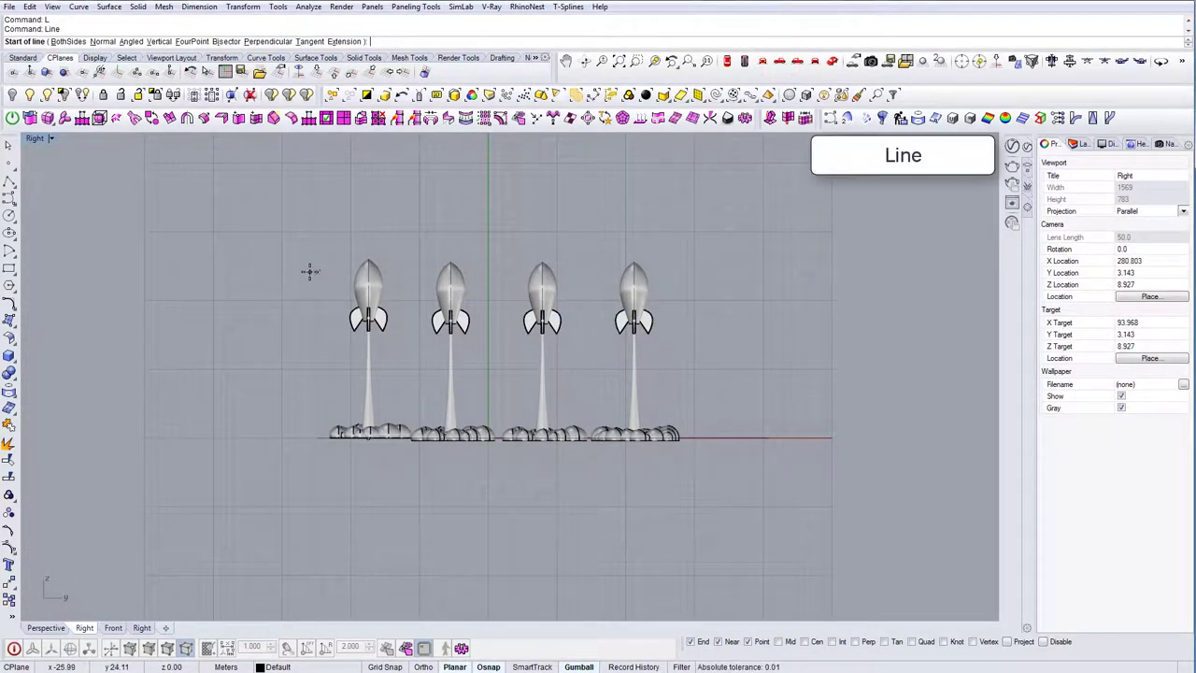
left_click(310, 271)
left_click(759, 265)
left_click_drag(724, 233, 686, 290)
left_click_drag(535, 234, 535, 231)
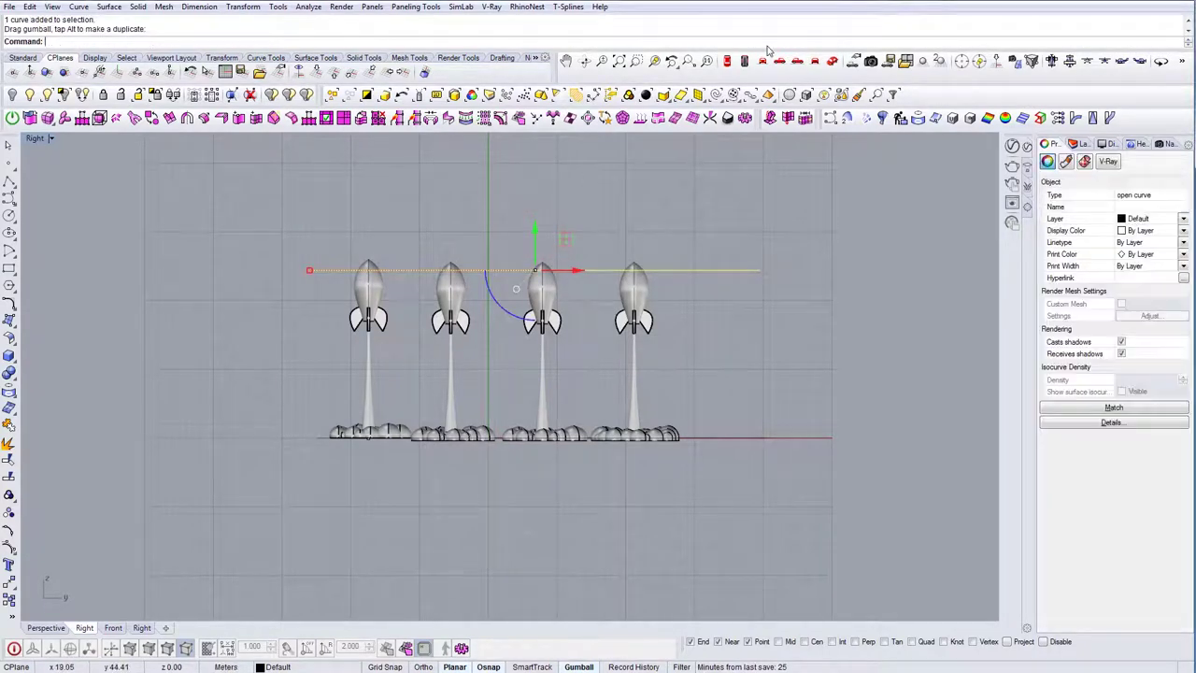
Step: Extrude the line in the perspective view into a horizontal surface cutting through all five rocket noses
left_click(831, 61)
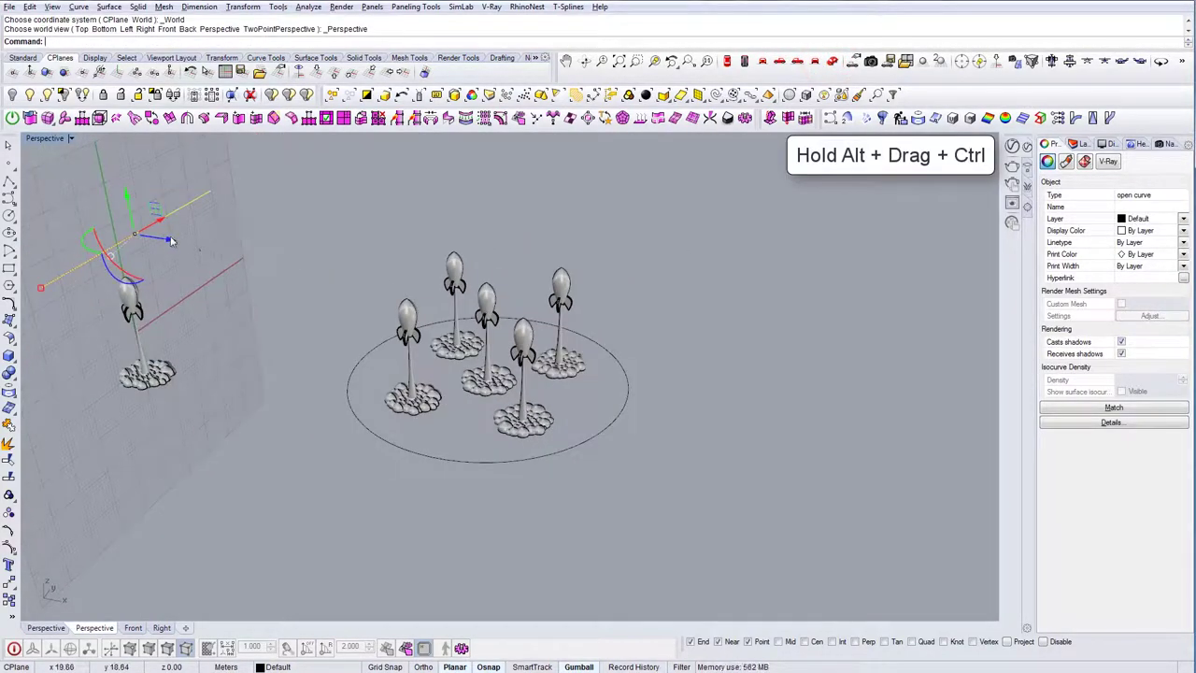
left_click_drag(171, 240, 715, 432, "ctrl+alt")
scroll(520, 335, "up", 6)
right_click_drag(519, 334, 538, 279)
Step: Boolean-split the four outer rocket bodies with the horizontal surface
type("BS")
key("Return")
left_click(311, 289)
right_click_drag(337, 297, 549, 312)
left_click(390, 280)
left_click(548, 276)
right_click(547, 269)
left_click(694, 289)
right_click(694, 288)
left_click(549, 288)
key("Escape")
Step: Remove the four outer rockets' nose tips from their groups and delete the cutting surface
type("Rem")
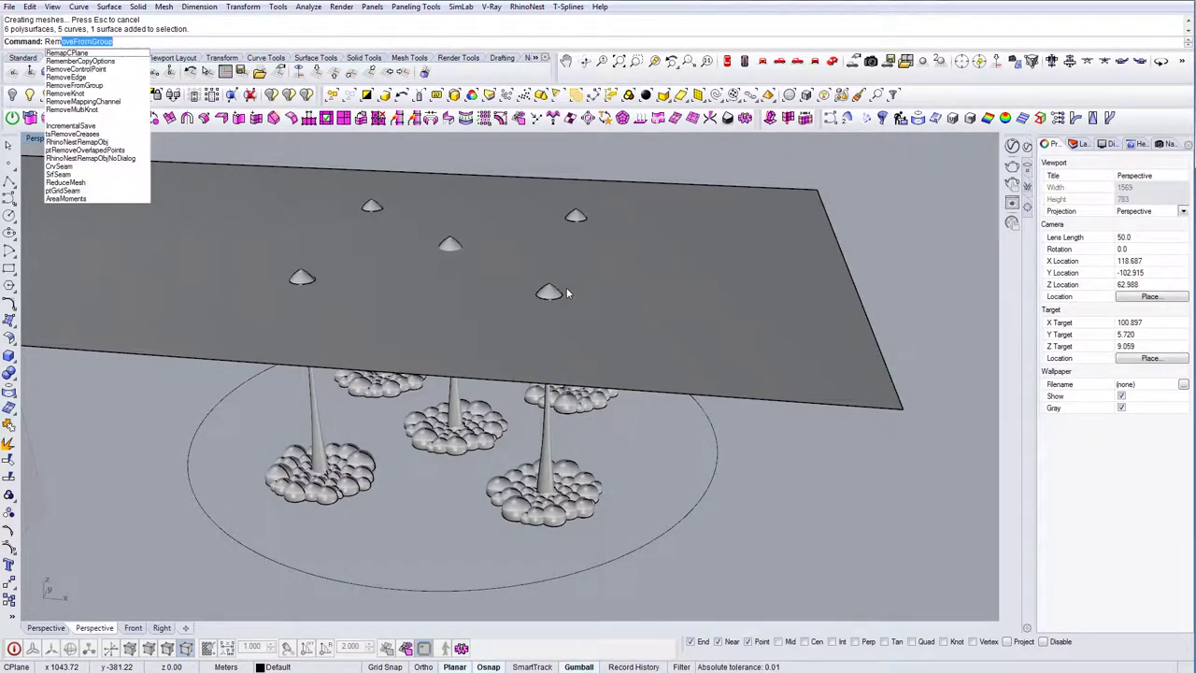
key("Return")
left_click(564, 292)
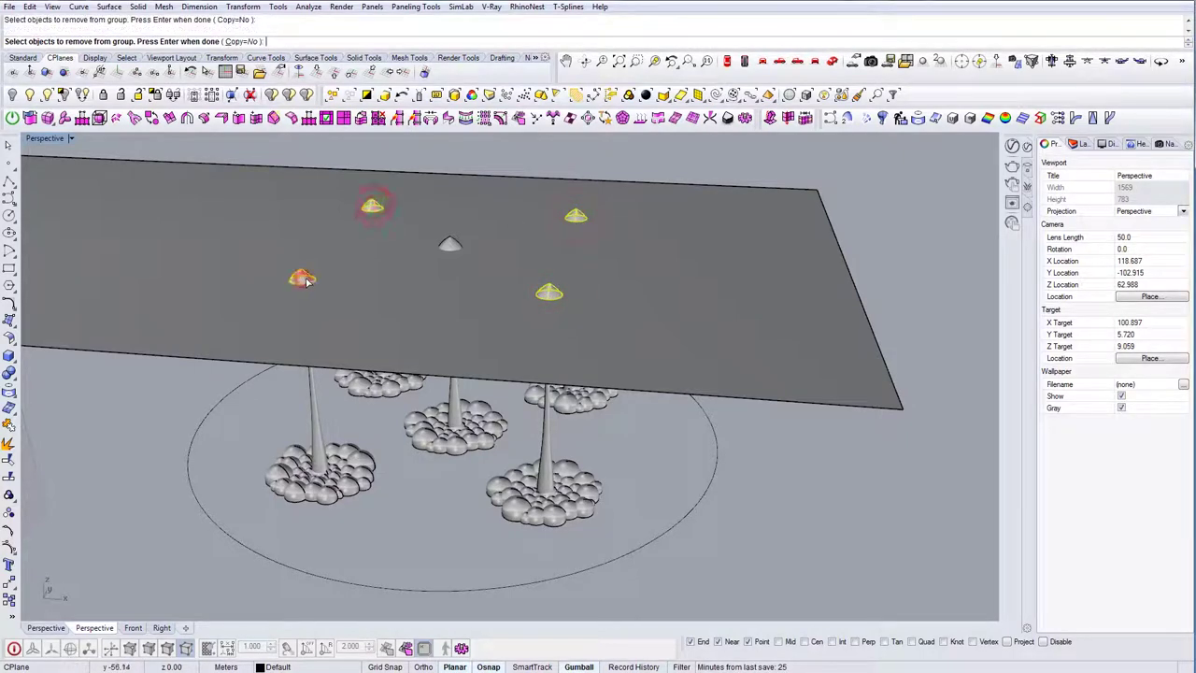
key("Return")
left_click(687, 248)
key("Delete")
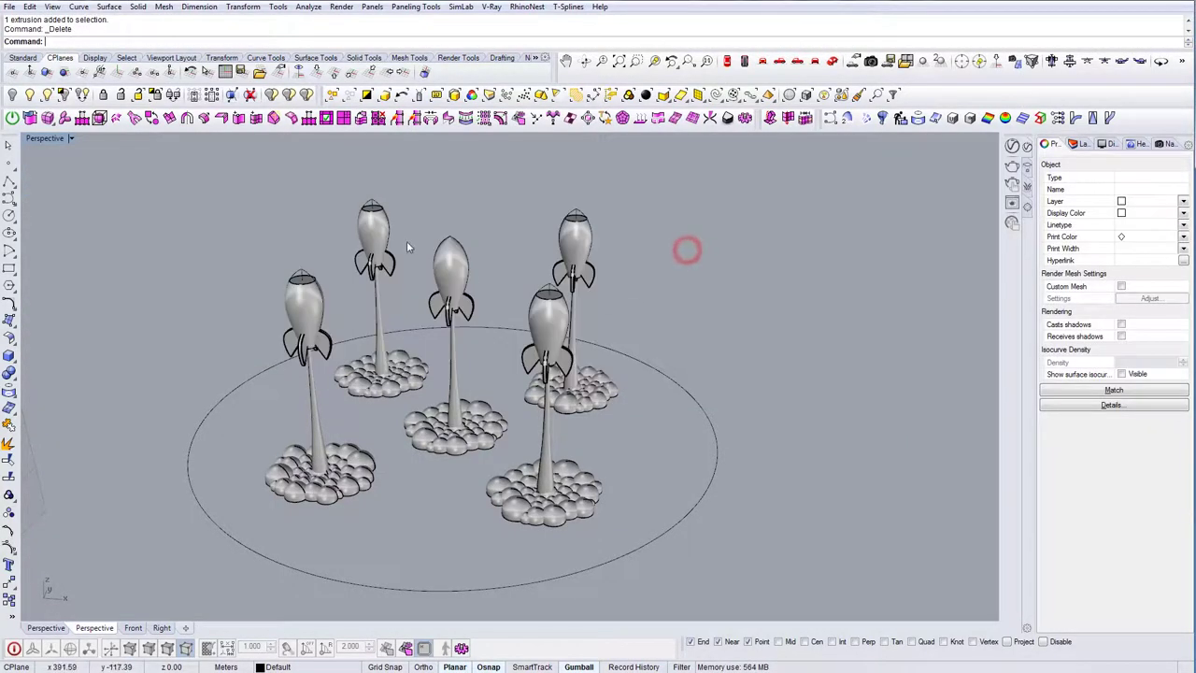
left_click(367, 203)
scroll(366, 200, "up", 4)
key("Escape")
right_click_drag(346, 310, 331, 356)
scroll(327, 311, "down", 4)
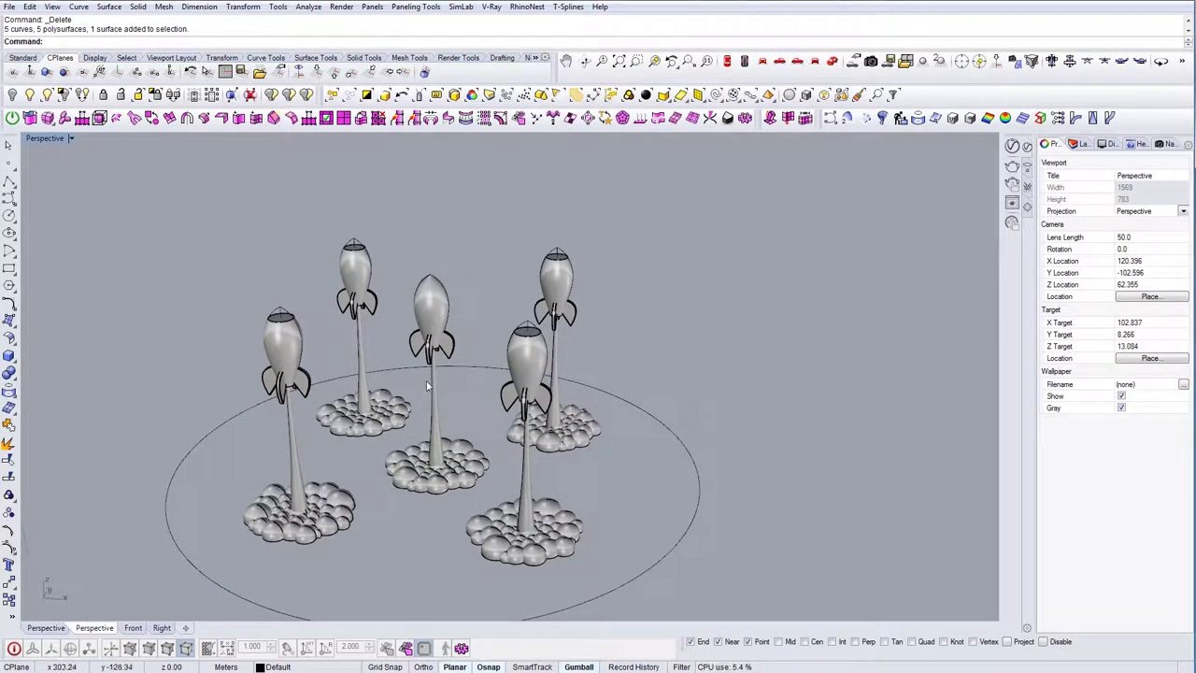
right_click_drag(430, 383, 454, 386)
scroll(641, 472, "down", 3)
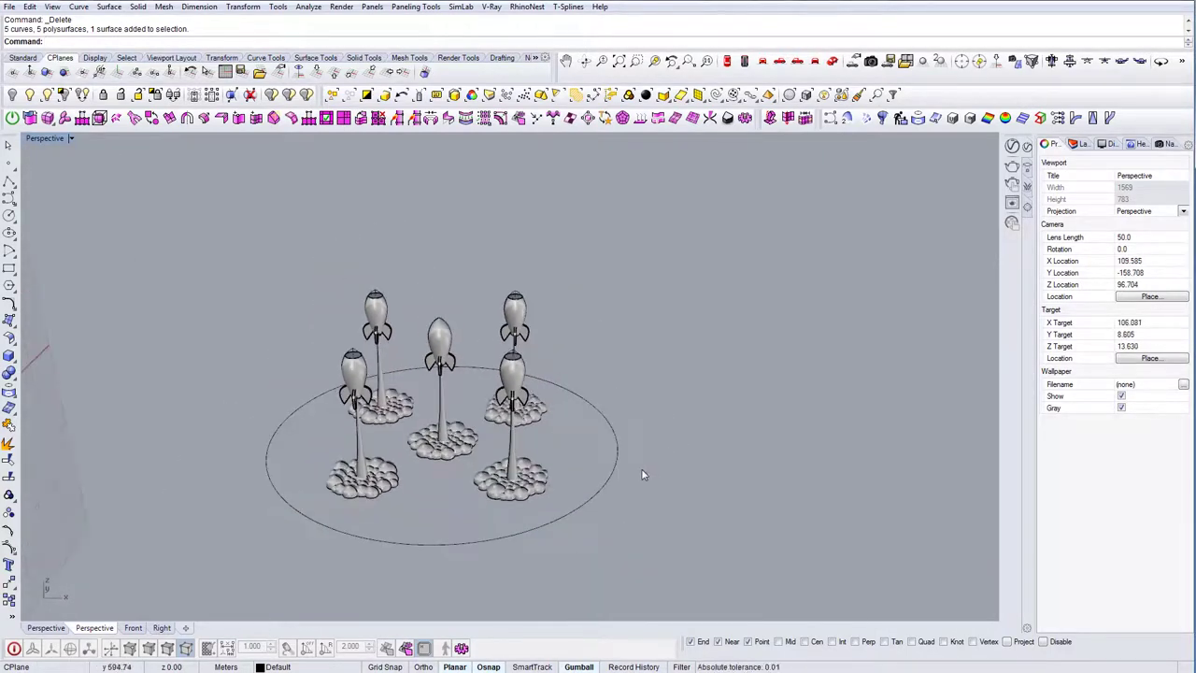
Step: Move the large base circle vertically up from the ground to the height of the outer rockets' cut noses
left_click(640, 469)
right_click_drag(504, 435, 535, 446)
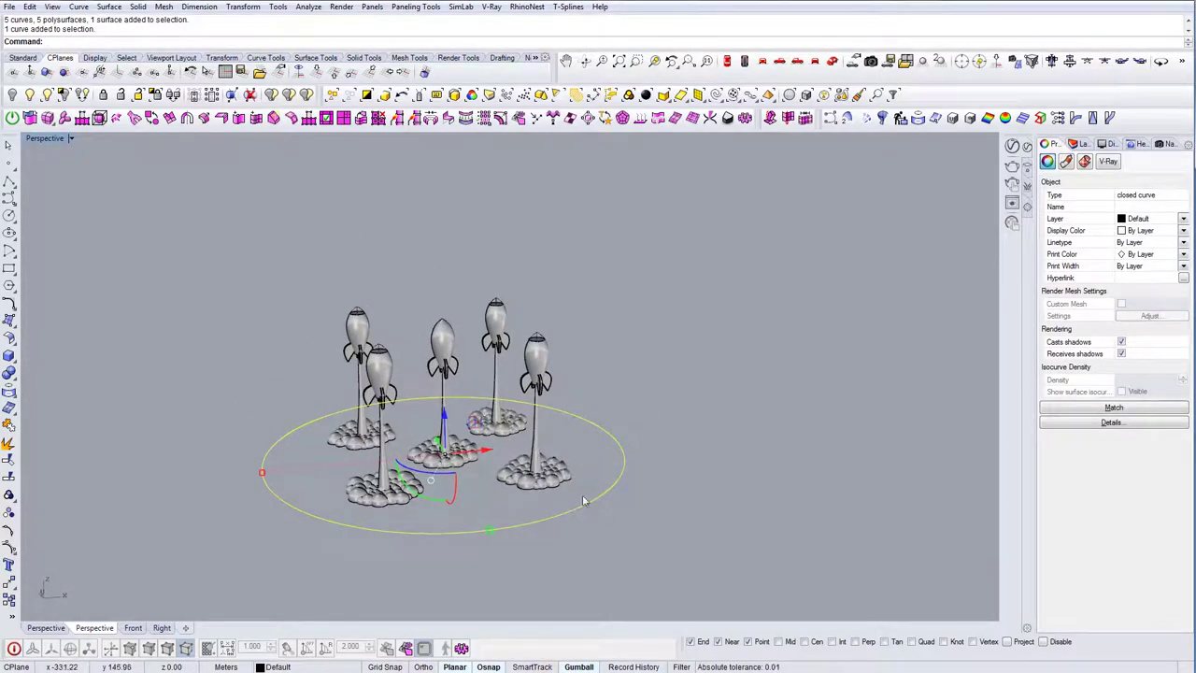
left_click(515, 542)
left_click(316, 70)
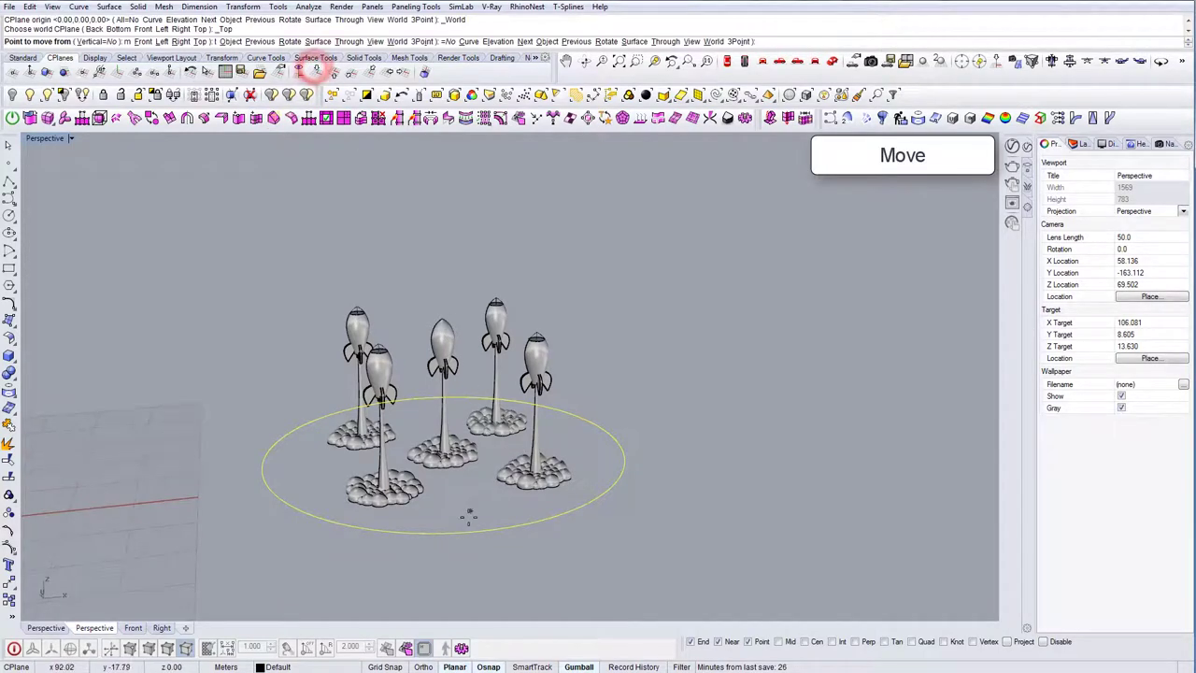
left_click(472, 523)
scroll(542, 338, "up", 4)
left_click(529, 338)
right_click_drag(530, 339, 551, 366)
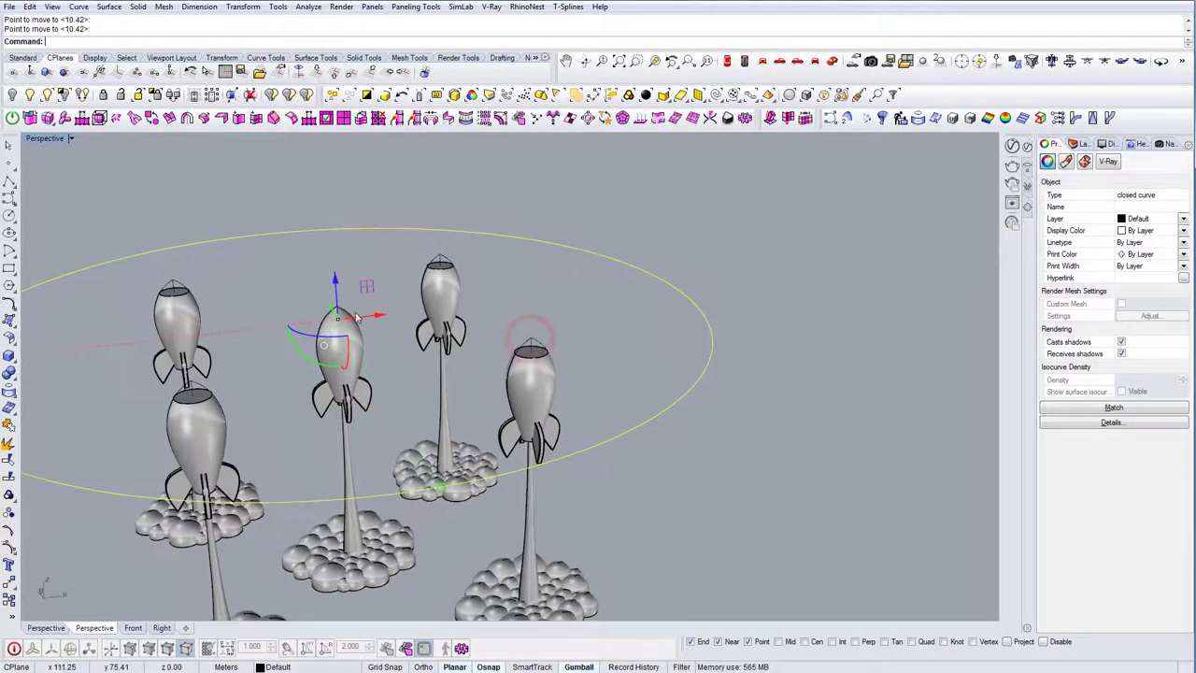
Step: Create a planar surface from the raised circle and extrude it slightly downward into a thin round tabletop
type("PlanarSrf")
key("Return")
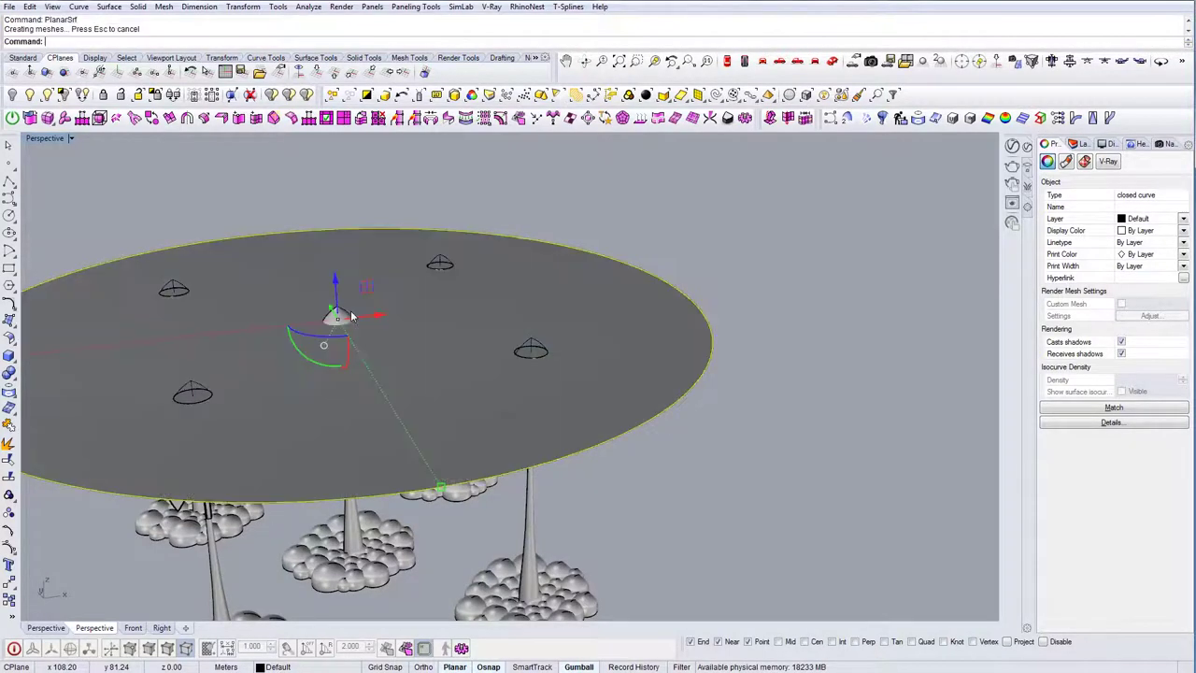
key("Escape")
left_click(363, 376)
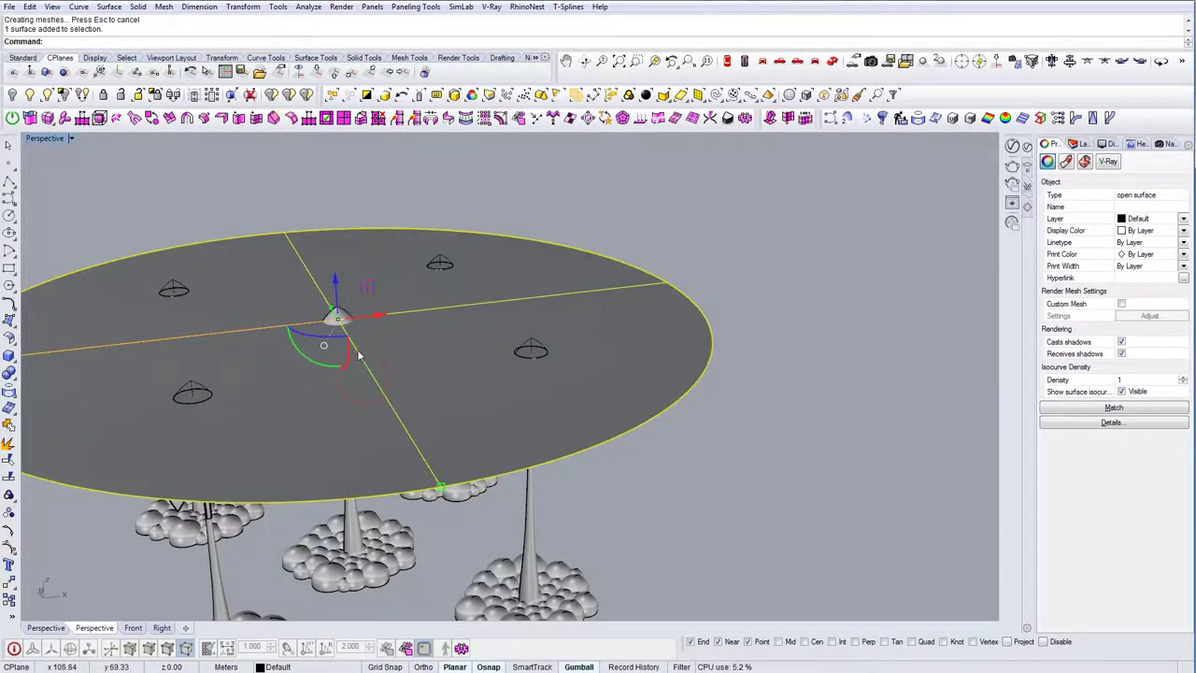
right_click_drag(348, 328, 408, 297)
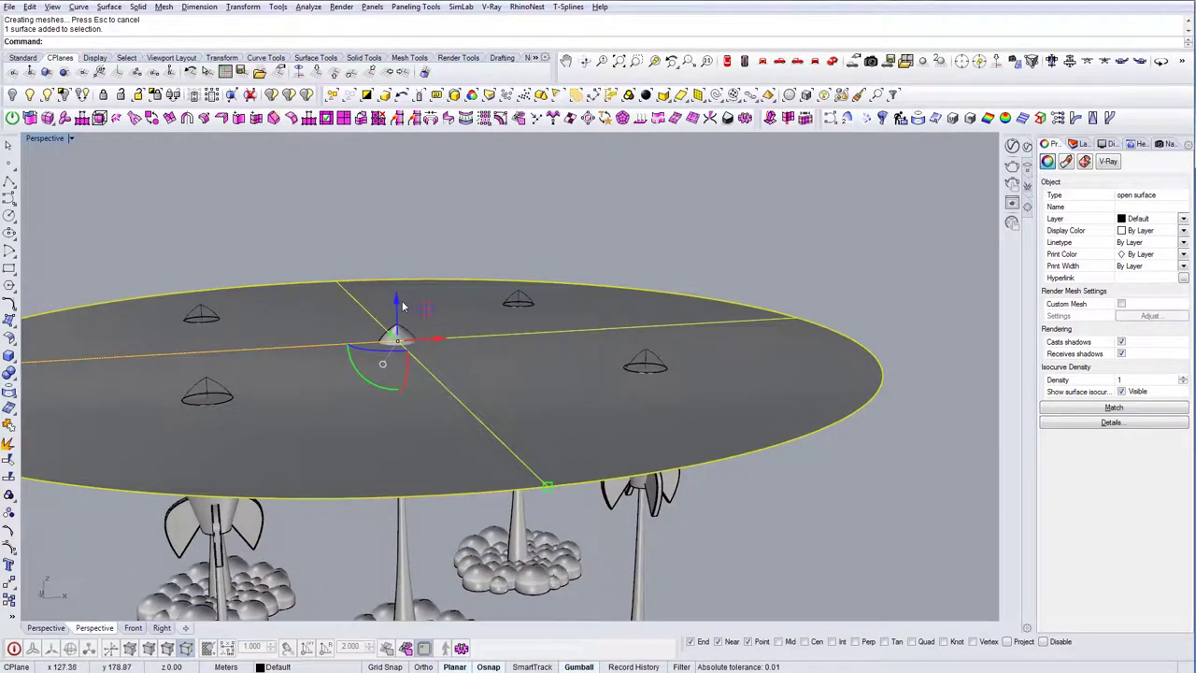
left_click_drag(400, 299, 405, 314)
key("alt")
key("Escape")
Step: Boolean-split the tabletop with the central rocket's body as the cutting object
right_click_drag(407, 315, 404, 352)
scroll(393, 346, "up", 4)
type("BooleanSplit")
key("Return")
left_click(476, 394)
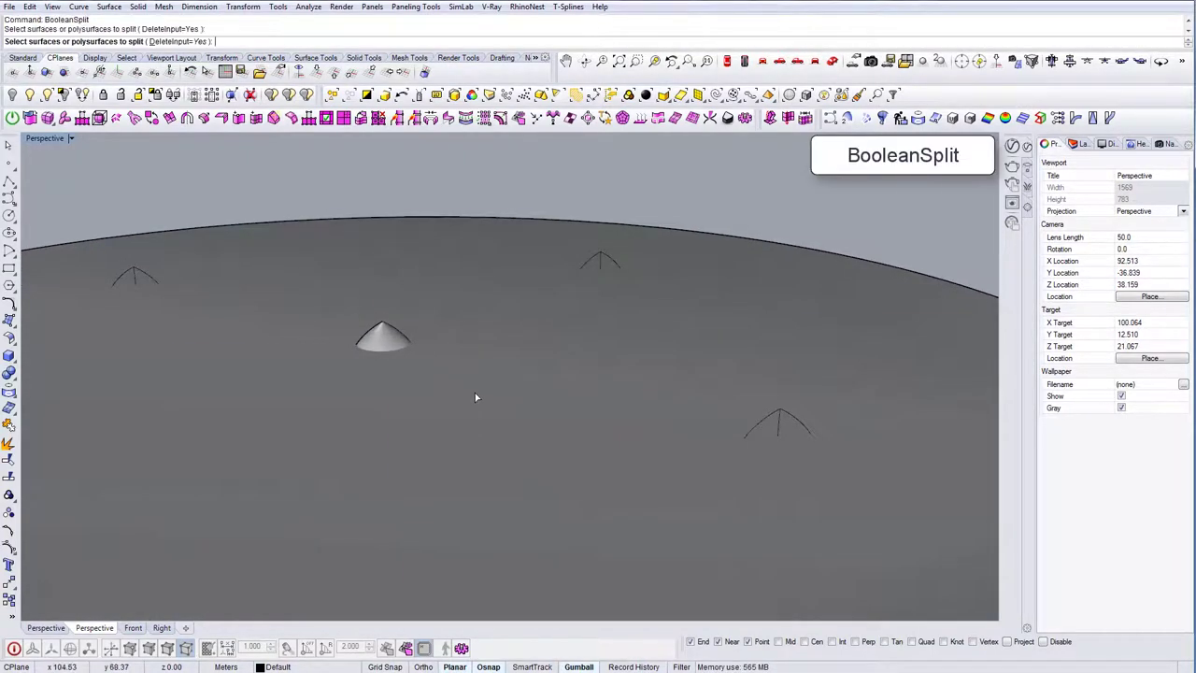
key("Return")
left_click(383, 331)
right_click(393, 350)
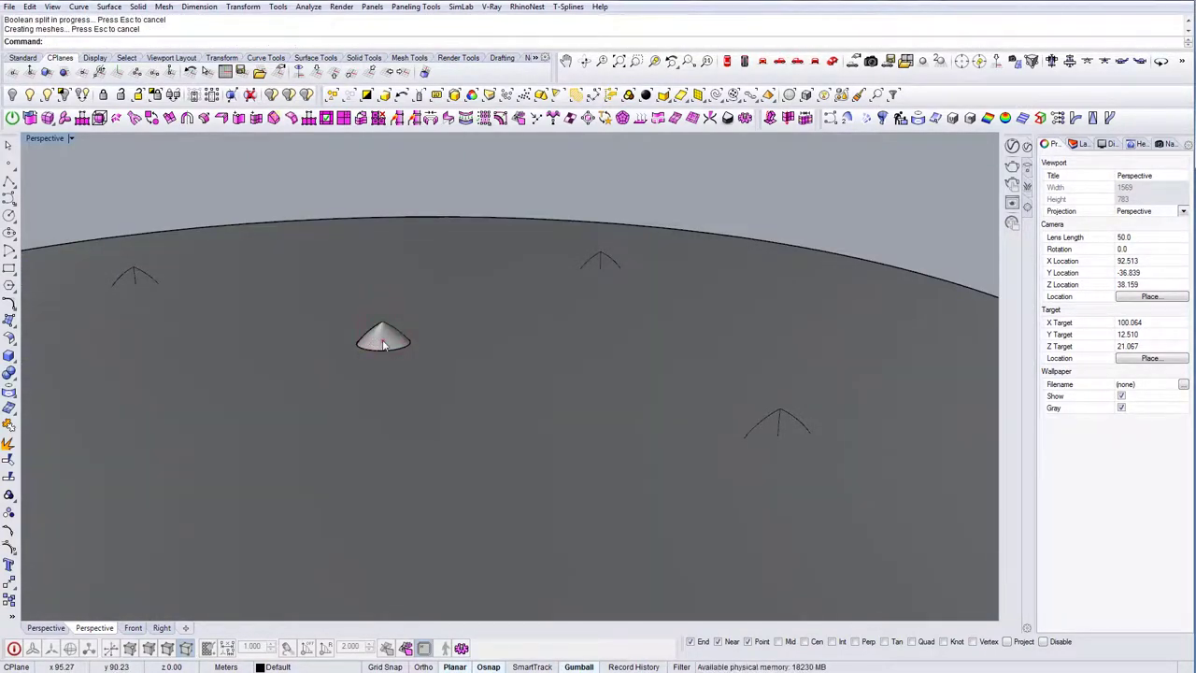
Step: Delete the leftover split pieces of the tabletop at the central rocket's nose
left_click(383, 342)
key("Delete")
left_click(381, 345)
key("Delete")
Step: Show the hidden objects and delete the leftover working geometry standing beside the table
scroll(381, 381, "up", 3)
right_click_drag(381, 381, 433, 335)
left_click(45, 96)
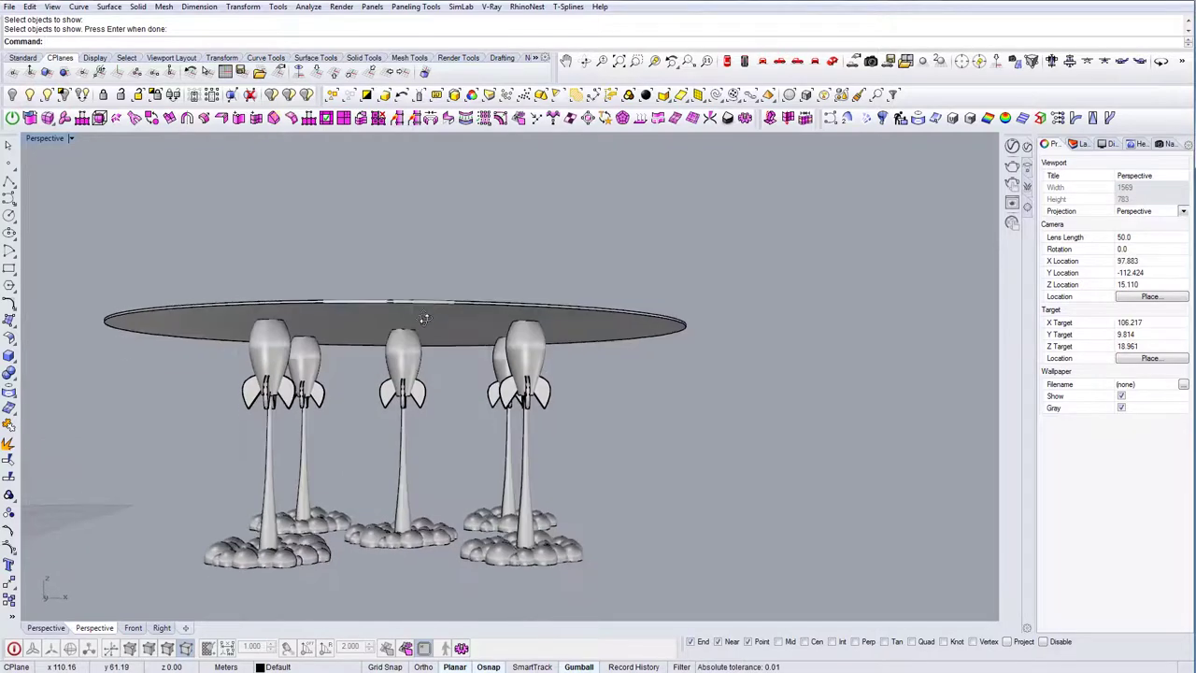
right_click_drag(424, 319, 502, 448)
scroll(417, 362, "down", 6)
left_click_drag(336, 502, 159, 354)
key("Delete")
right_click_drag(159, 360, 420, 360)
scroll(511, 397, "up", 5)
right_click_drag(511, 397, 467, 392)
scroll(421, 362, "down", 4)
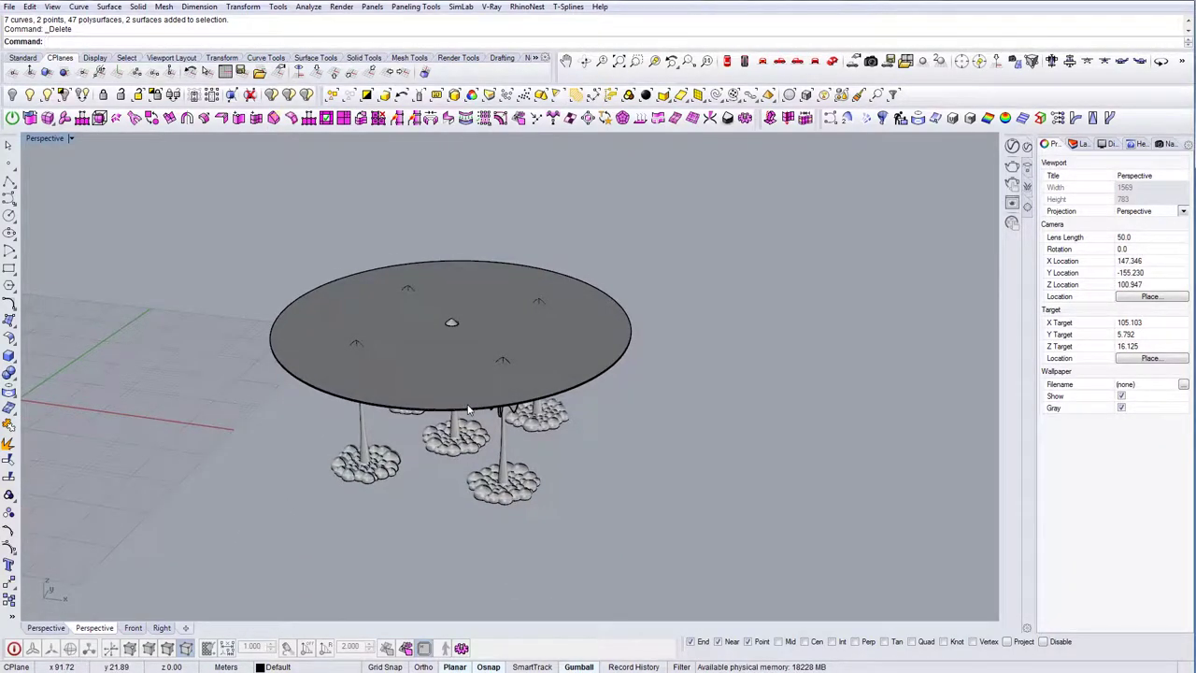